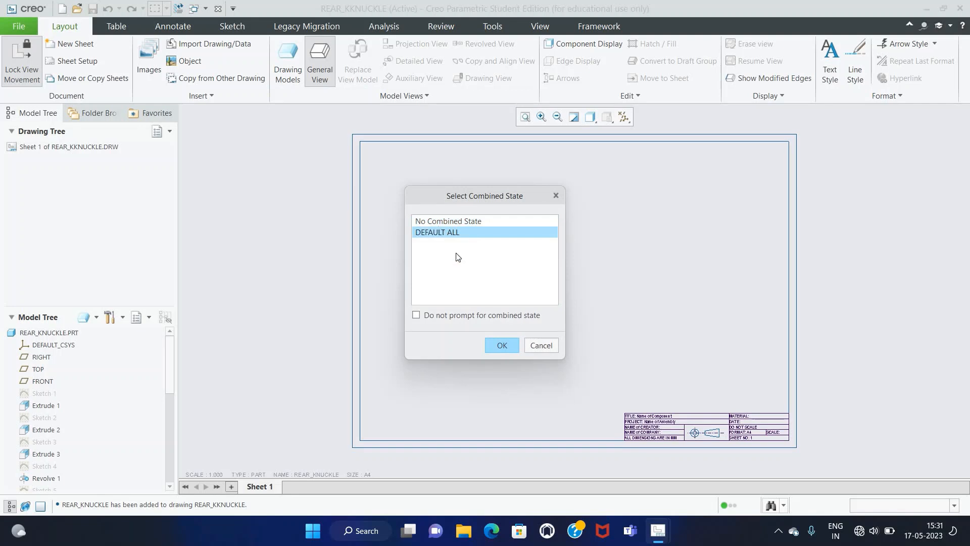
Place a general view of the rear knuckle using the DEFAULT ALL combined state and orient it to FRONT.
click(504, 345)
click(444, 242)
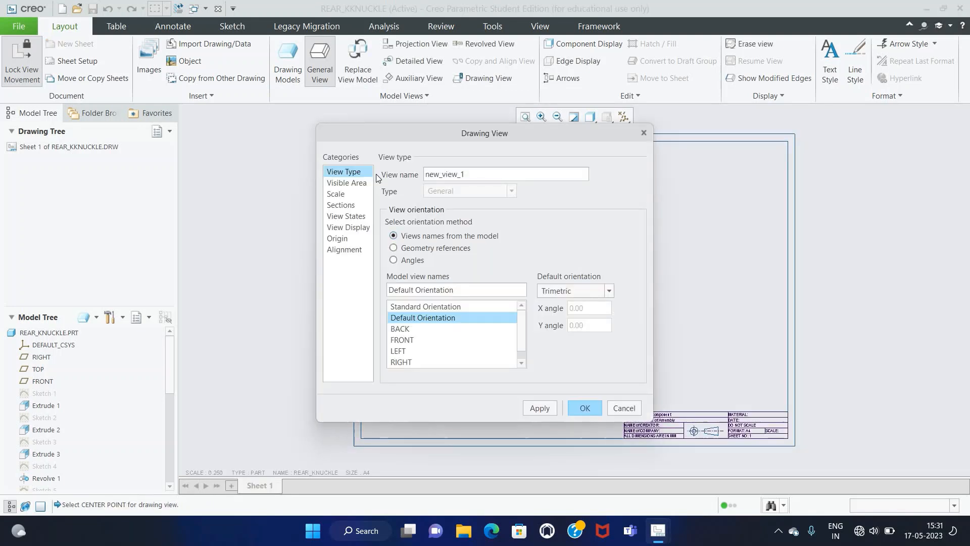
drag(380, 132, 576, 150)
click(611, 358)
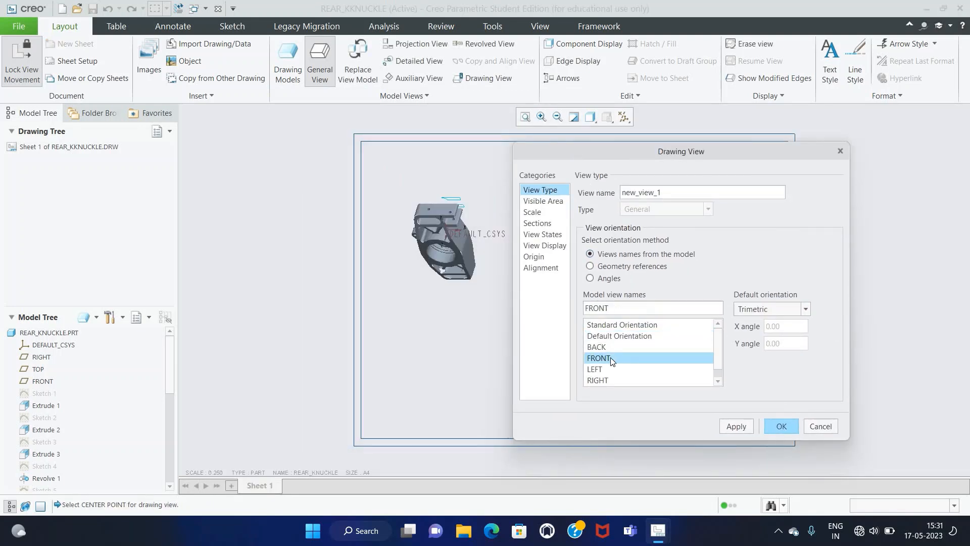
click(735, 426)
Set the front view's display style to No Hidden with Very High HLR edge display quality.
click(545, 245)
click(723, 205)
click(674, 266)
click(821, 381)
click(745, 438)
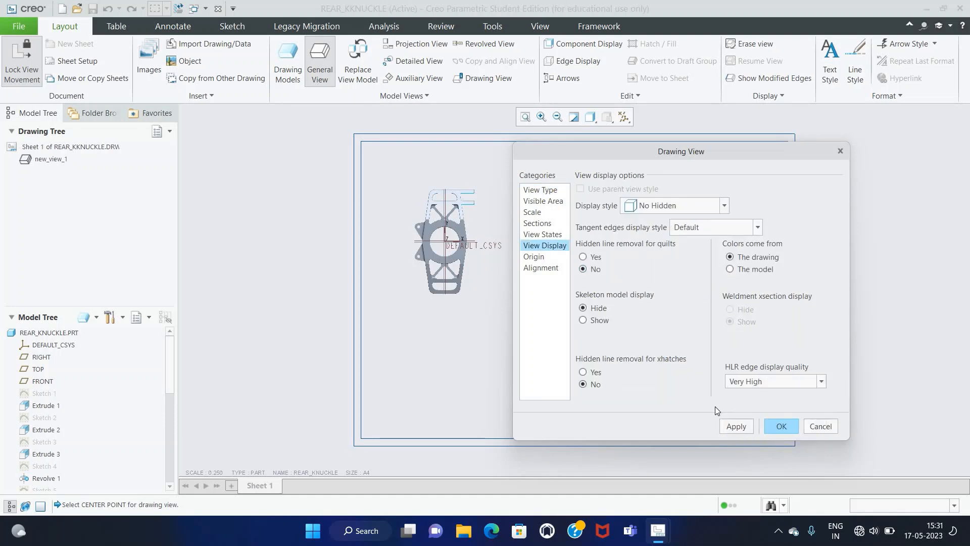
click(537, 257)
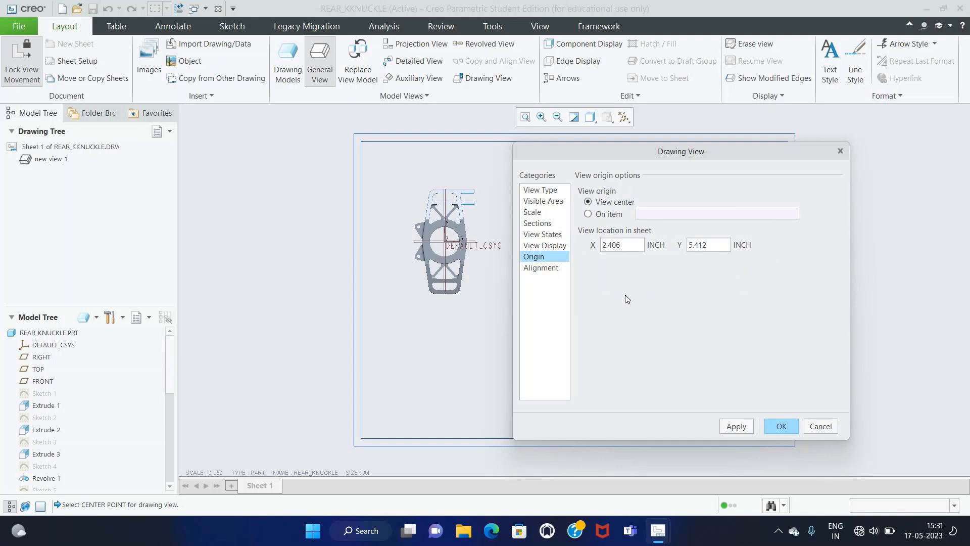
click(781, 426)
Turn off all datum display in the drawing and set the sheet scale to 0.35.
click(624, 117)
click(625, 132)
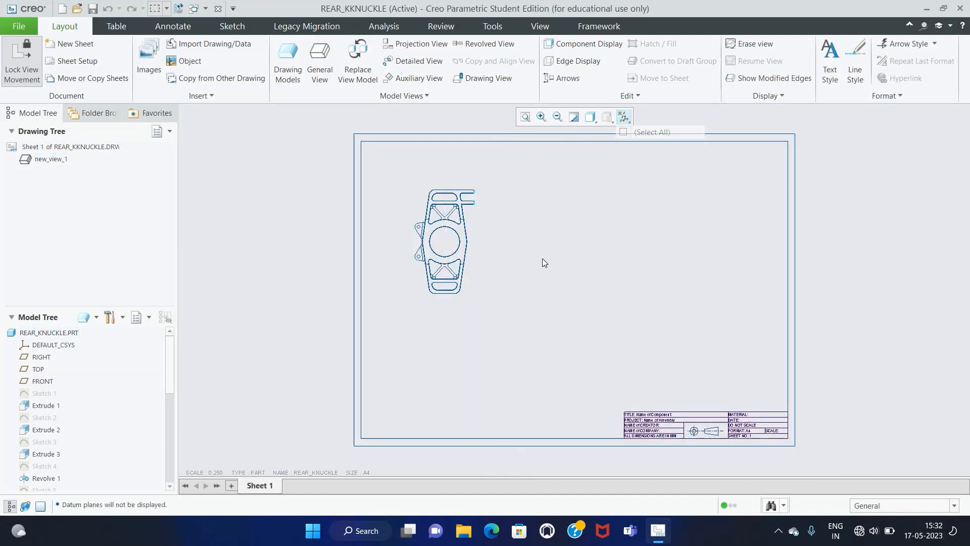
double_click(217, 472)
text(0.35)
key(Return)
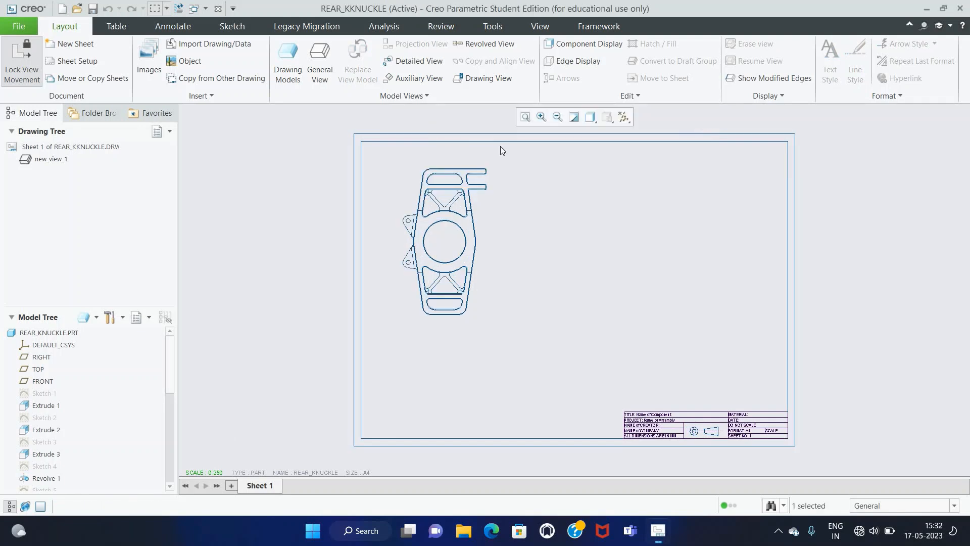
click(700, 310)
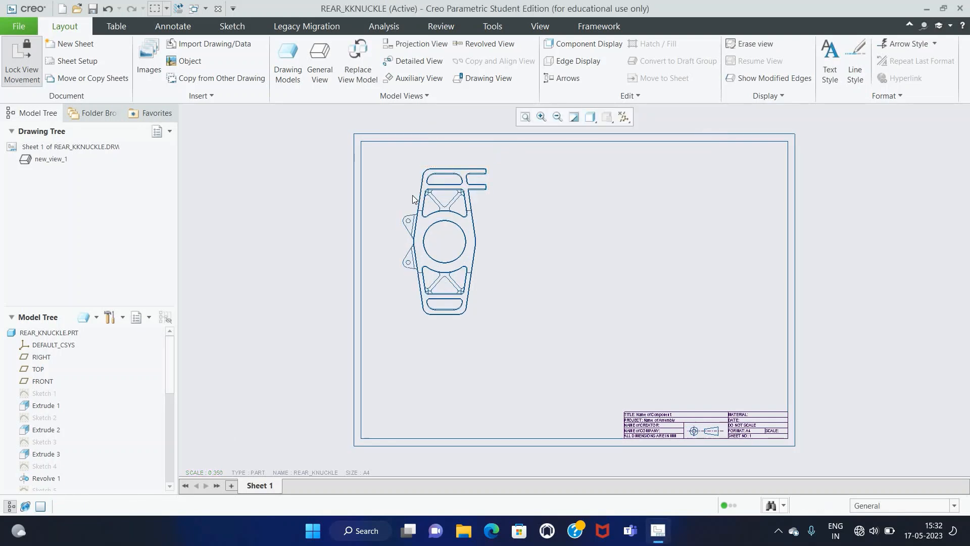
Show the model's datum axes and all of its model dimensions on the front view.
click(173, 26)
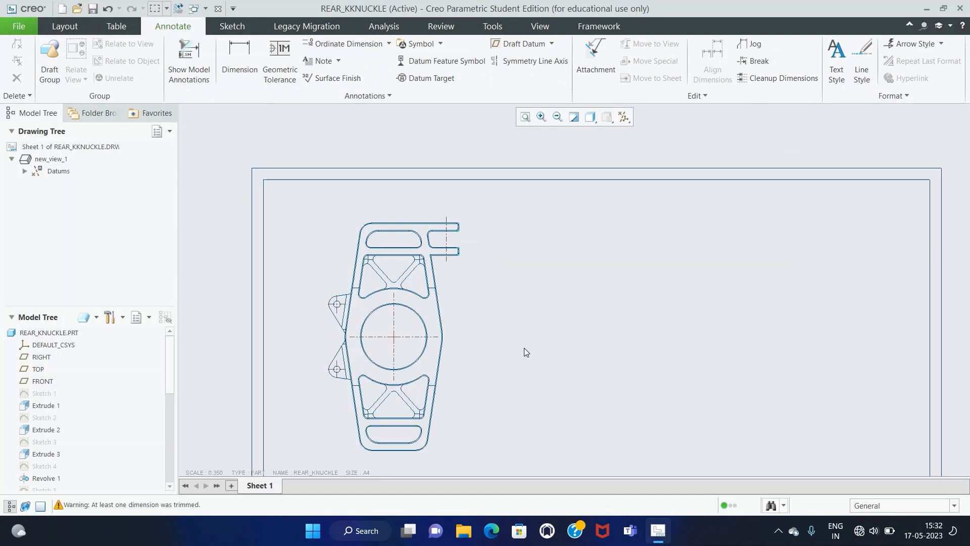
click(189, 58)
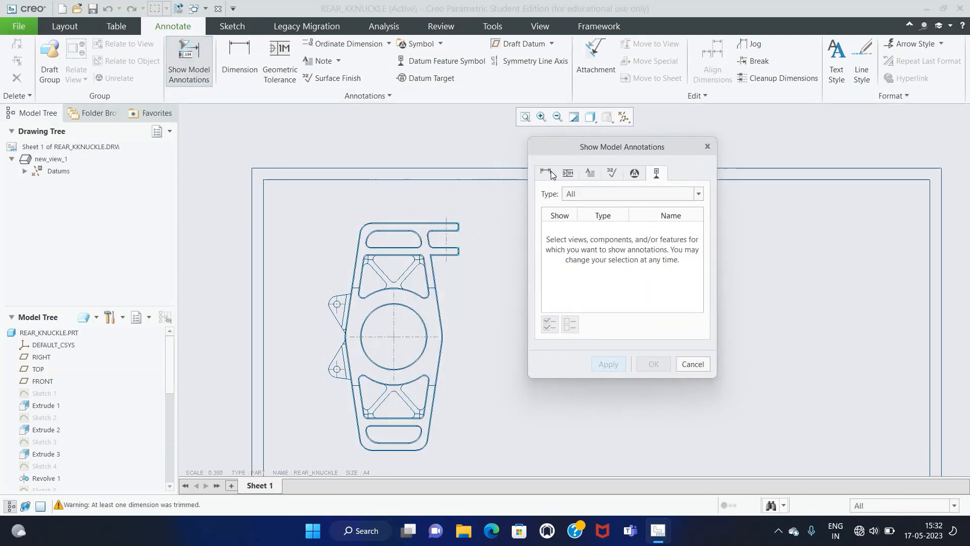
click(456, 274)
click(550, 324)
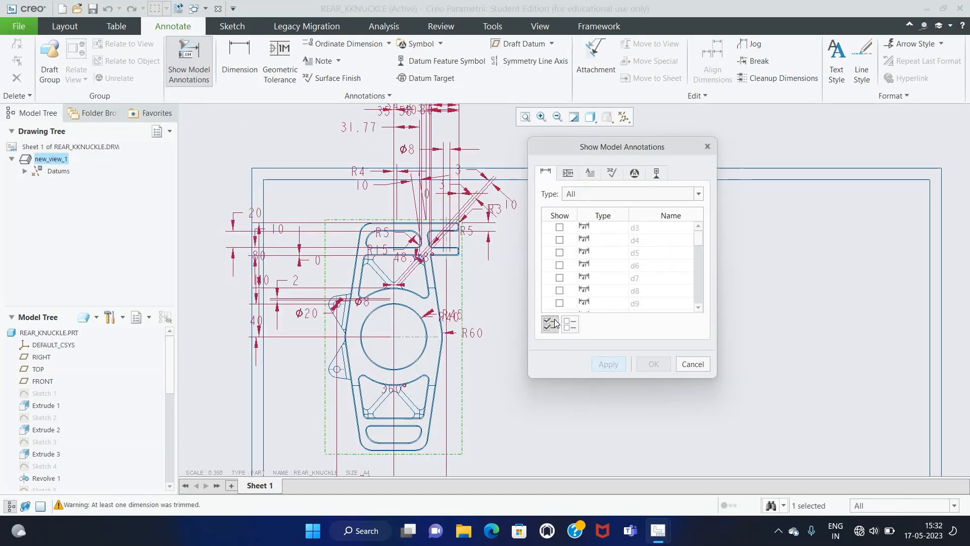
click(624, 365)
click(690, 364)
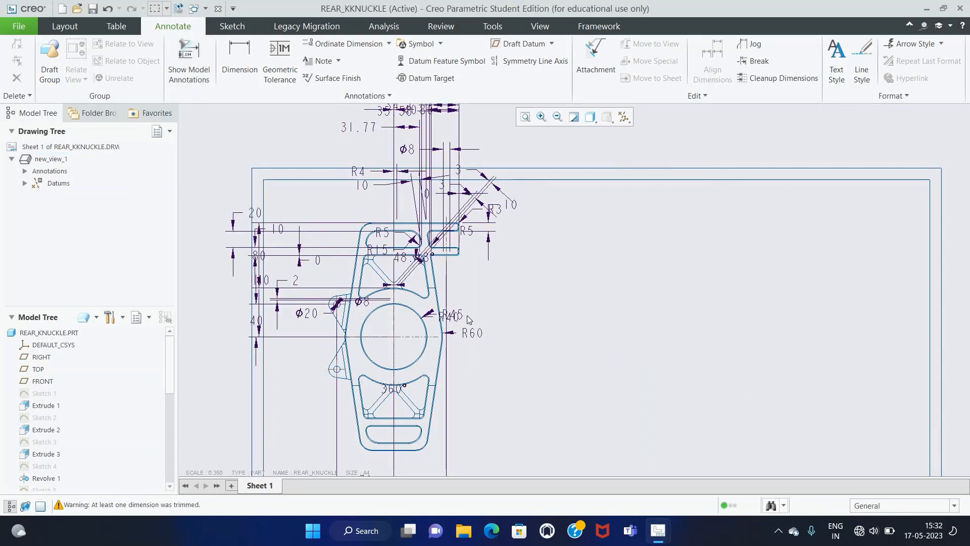
Move the 65 dimension up to just below the 70 dimension and delete the 360° dimension from the front view.
scroll(386, 321, down, 2)
scroll(397, 459, down, 1)
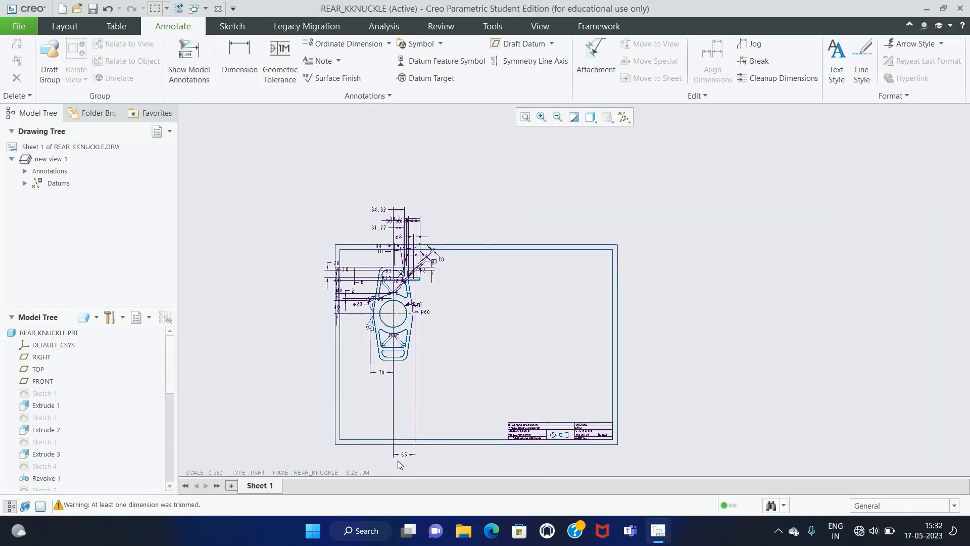
scroll(411, 450, up, 3)
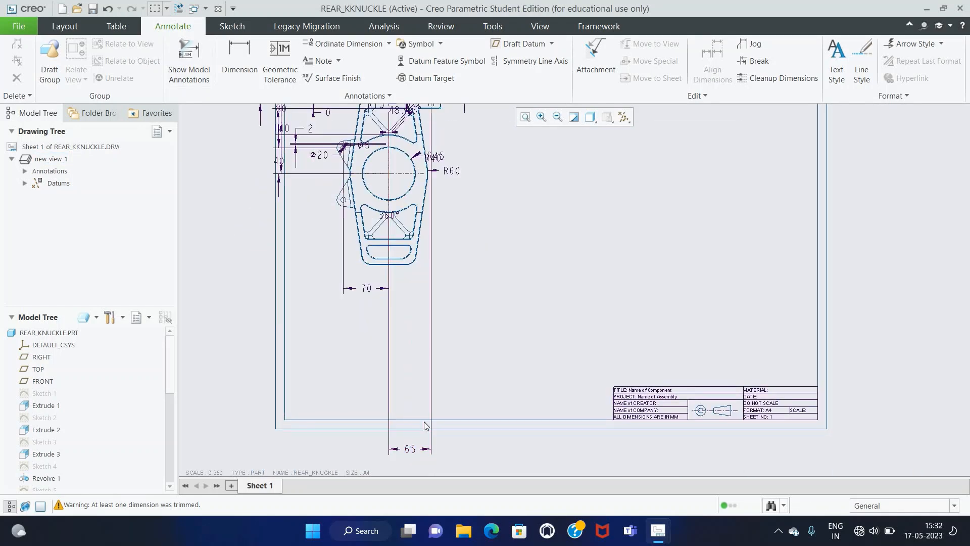
click(410, 448)
scroll(412, 307, down, 3)
scroll(339, 203, up, 3)
click(397, 250)
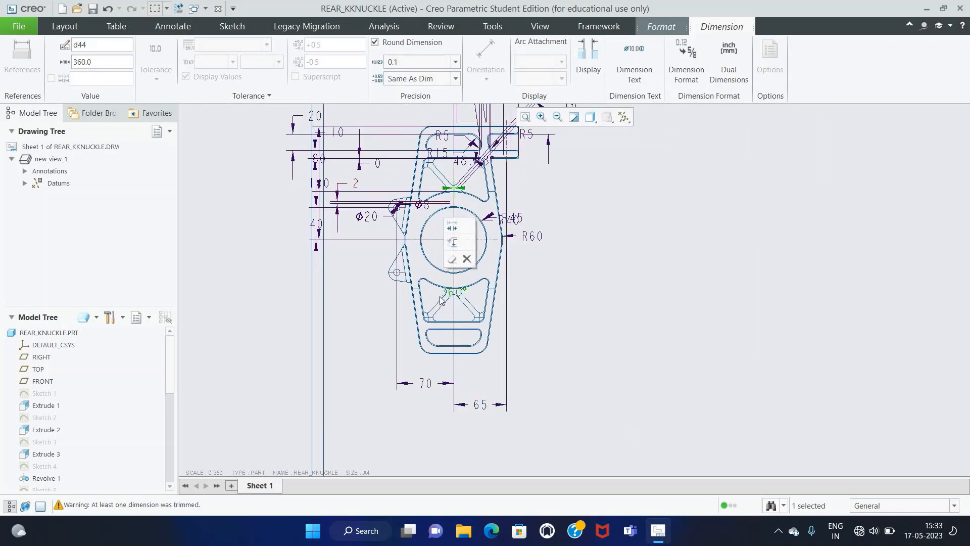
key(Delete)
Separate the overlapping R45 and R40 radius dimensions beside the knuckle's central bore.
scroll(460, 278, down, 1)
scroll(534, 229, up, 3)
scroll(470, 234, up, 2)
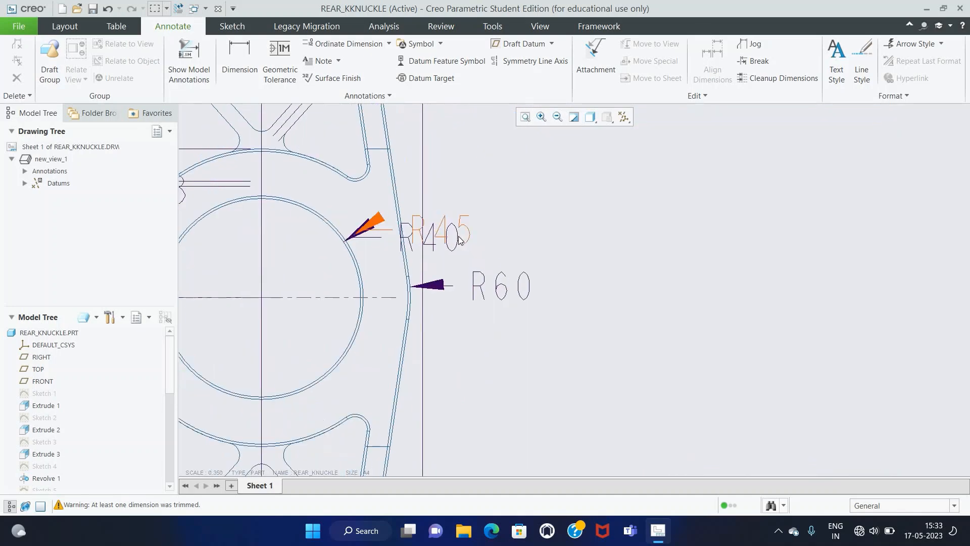
click(458, 224)
drag(465, 226, 511, 168)
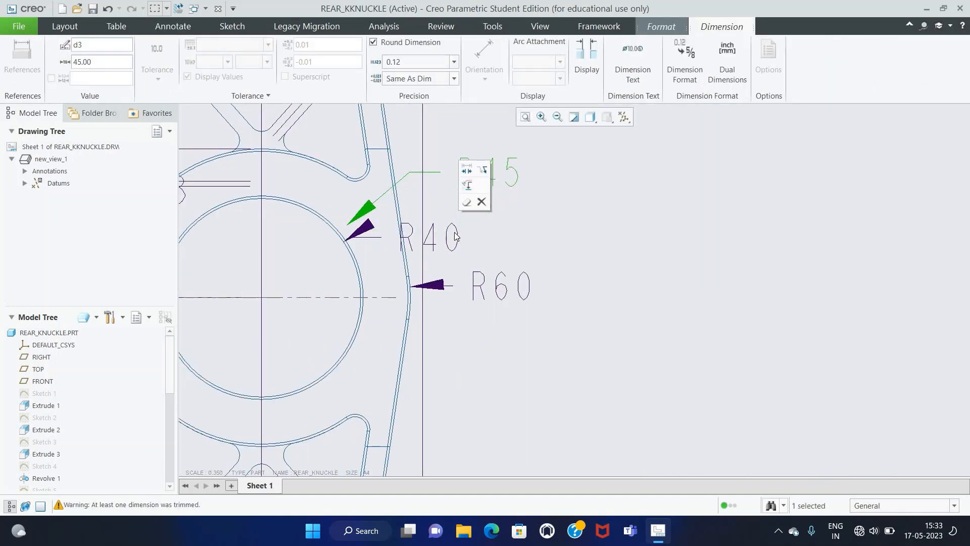
click(456, 236)
drag(439, 232, 502, 232)
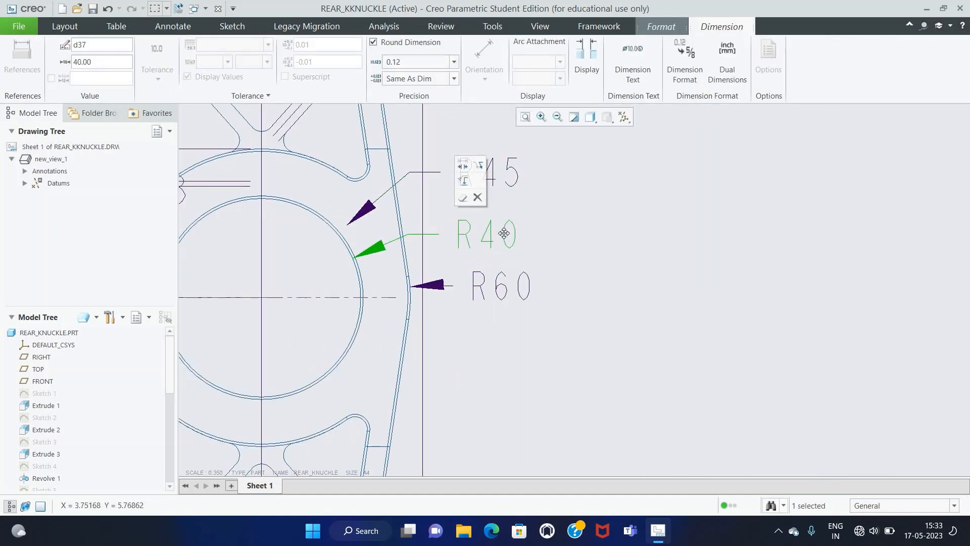
Delete the R45 radius dimension beside the central bore.
click(529, 214)
click(505, 175)
key(Delete)
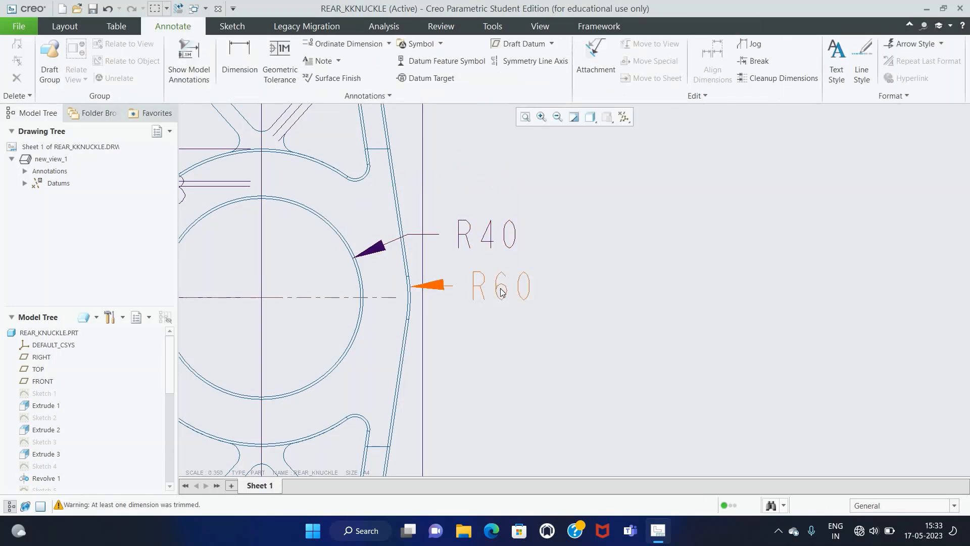
Move the R60 dimension down and away from the knuckle's outer edge, and shift the R40 dimension slightly upward.
click(502, 292)
mouse_move(502, 291)
mouse_down()
mouse_move(543, 336)
mouse_move(556, 388)
mouse_move(581, 355)
mouse_up()
scroll(592, 286, down, 3)
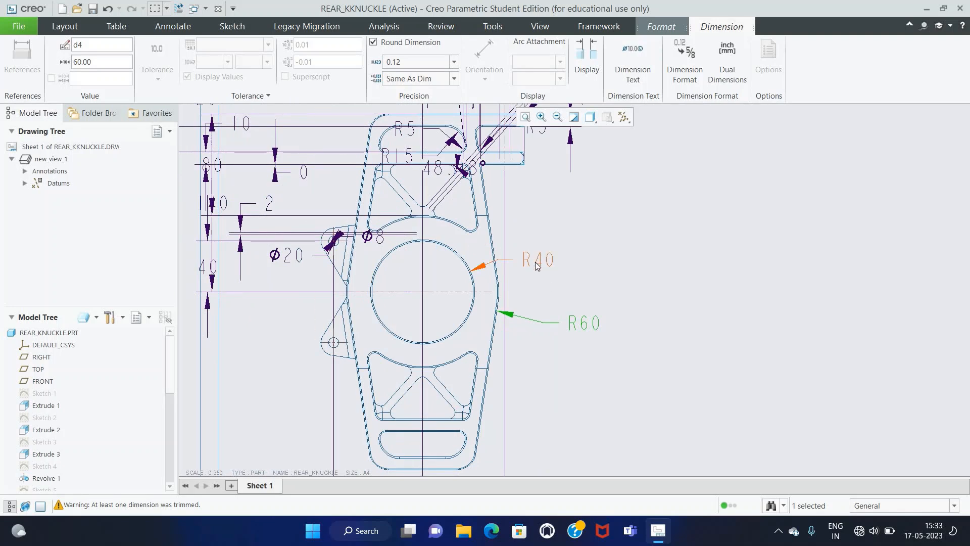
click(537, 266)
drag(537, 267, 534, 255)
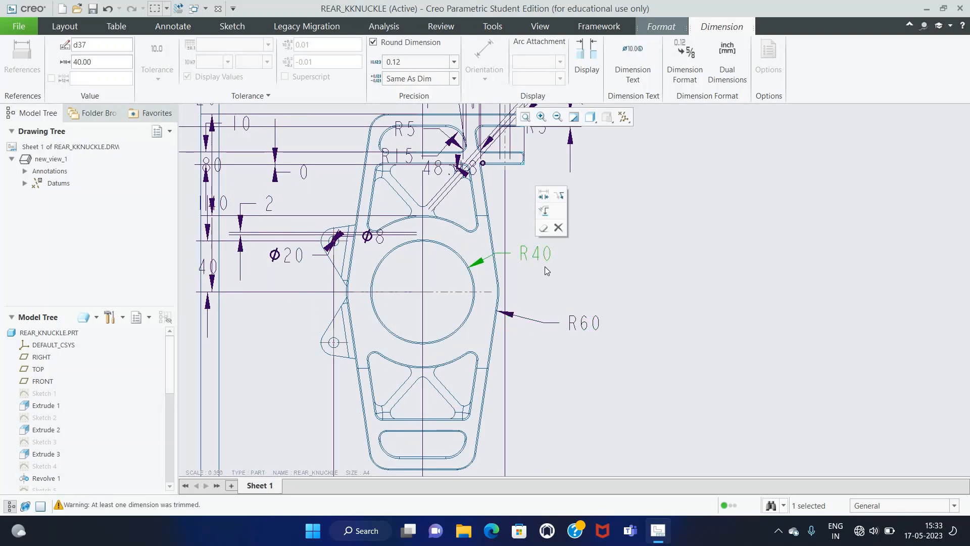
Delete the overlapping dimensions stacked between the 34.32 and 31.77 dimensions above the front view.
scroll(545, 266, down, 5)
scroll(343, 265, down, 1)
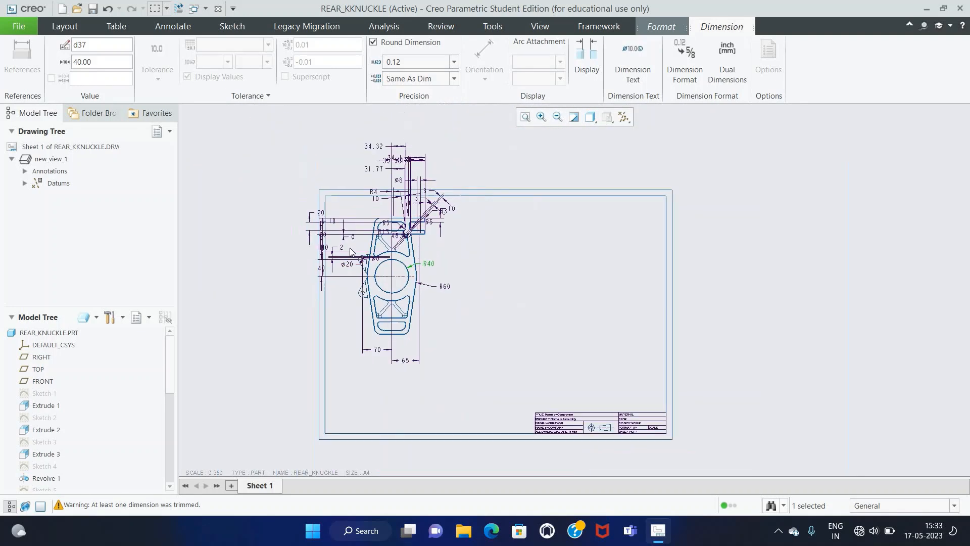
drag(385, 150, 385, 148)
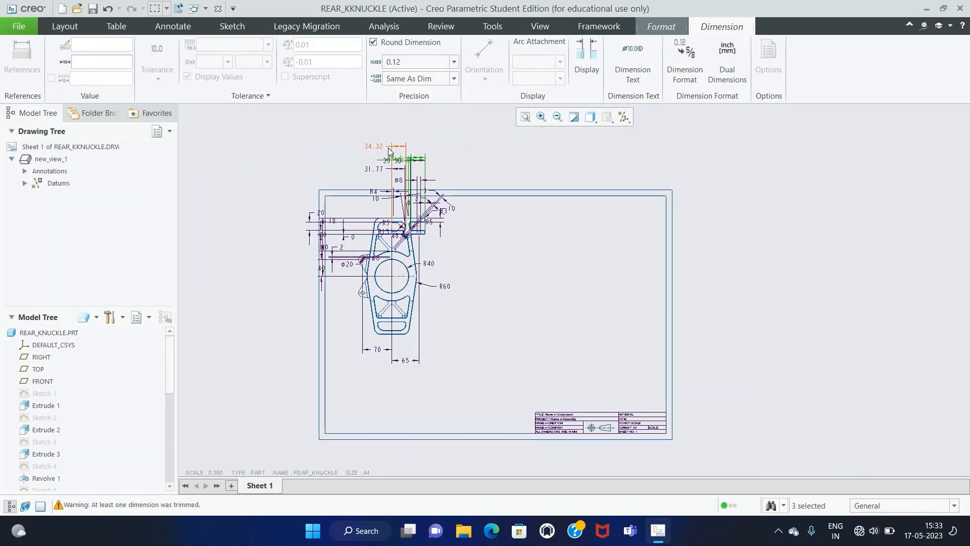
key(Delete)
click(382, 160)
key(Delete)
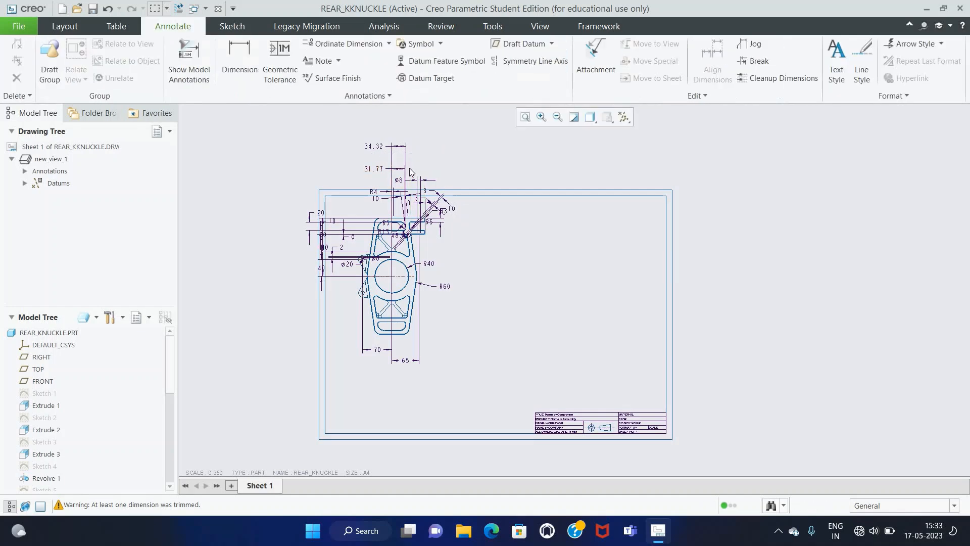
Delete the 34.32, 31.77, Ø8 and R4 dimensions above the front view.
click(366, 143)
key(Delete)
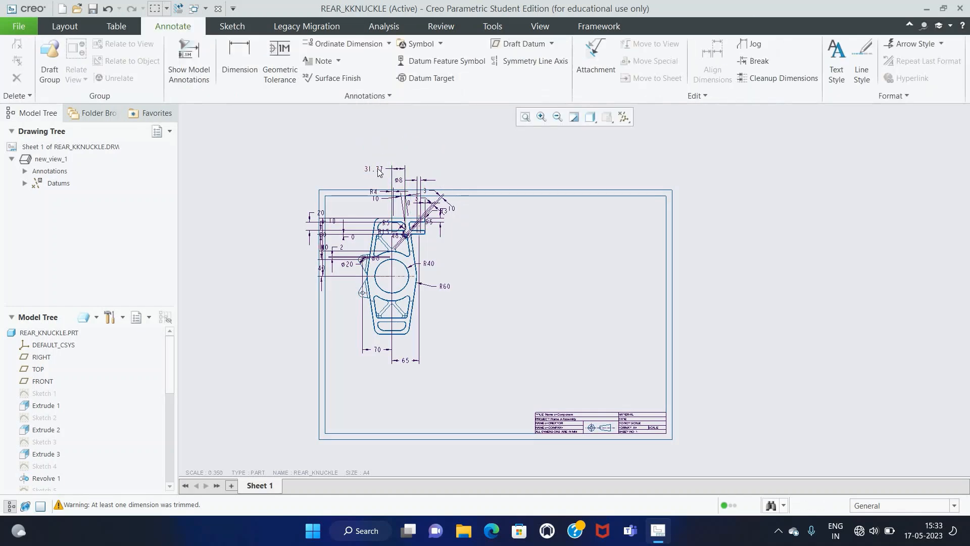
drag(353, 153, 401, 186)
key(Delete)
Delete the R5 radius dimension near the end of the knuckle's upper fork arm.
scroll(400, 190, up, 3)
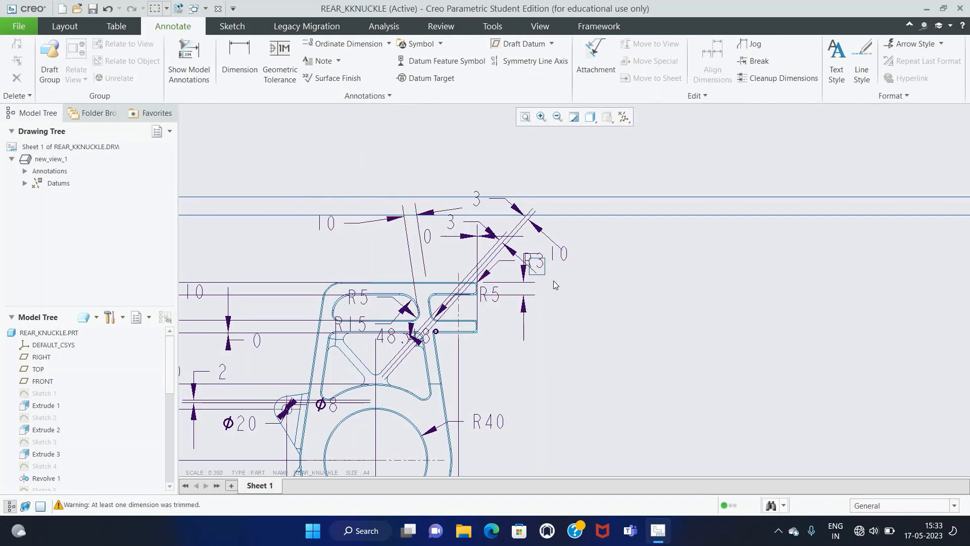
click(524, 310)
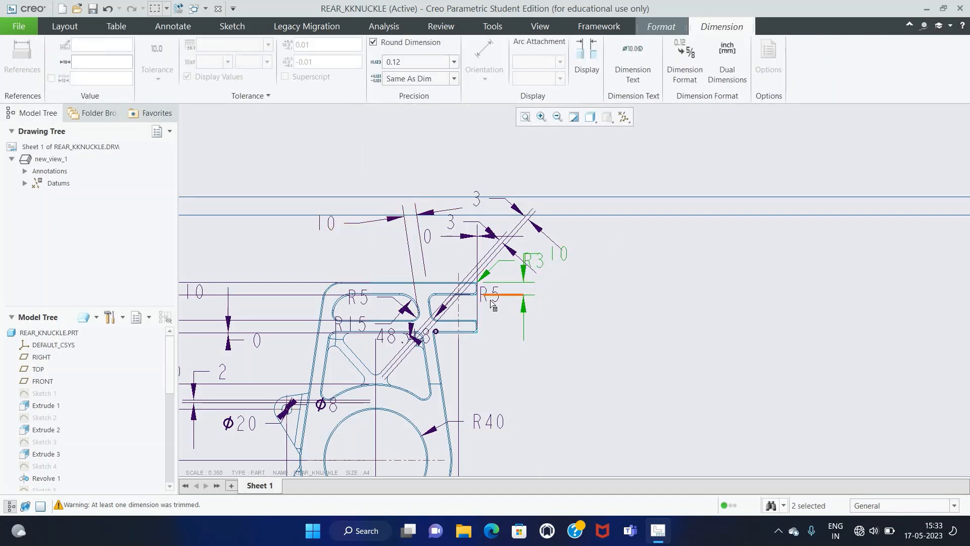
click(497, 322)
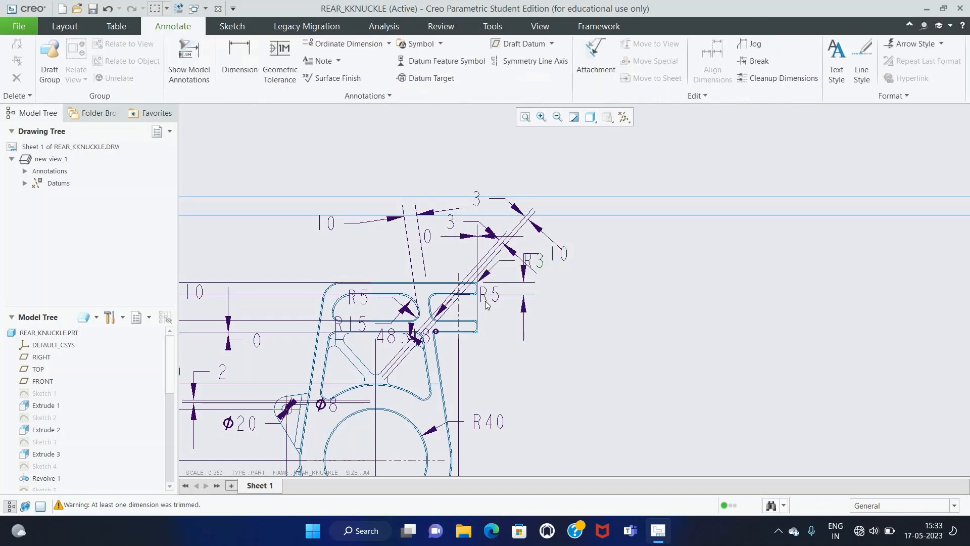
click(489, 295)
drag(489, 295, 507, 338)
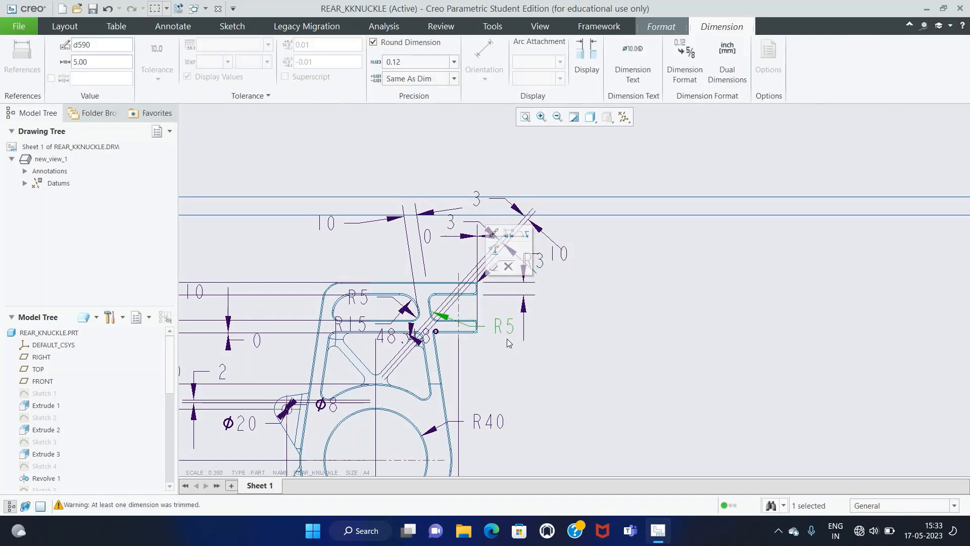
click(521, 321)
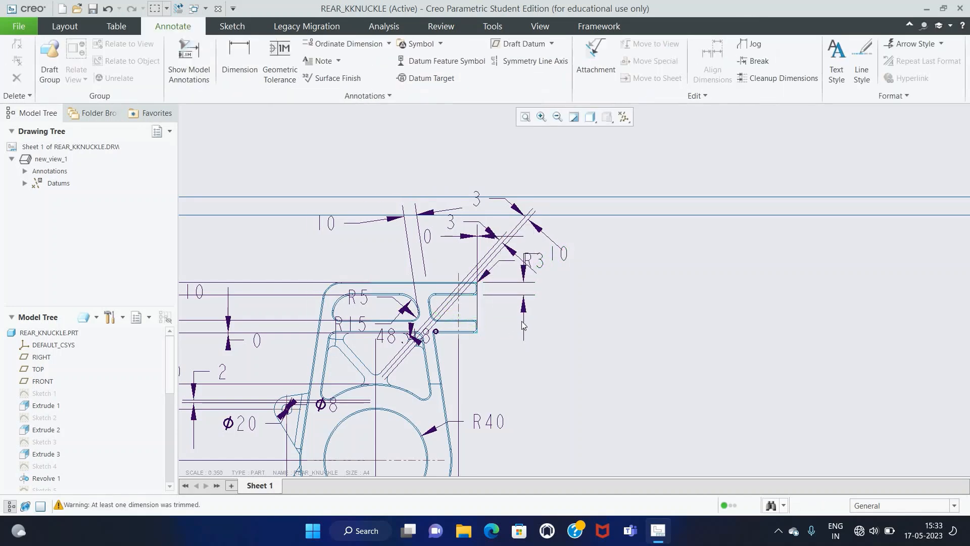
Delete the two slanted 3 dimensions and the 0 dimension above the upper fork arm.
click(537, 228)
key(Delete)
click(508, 248)
key(Delete)
Separate the overlapping R3 and 10 dimensions at the end of the upper fork arm.
scroll(530, 268, up, 2)
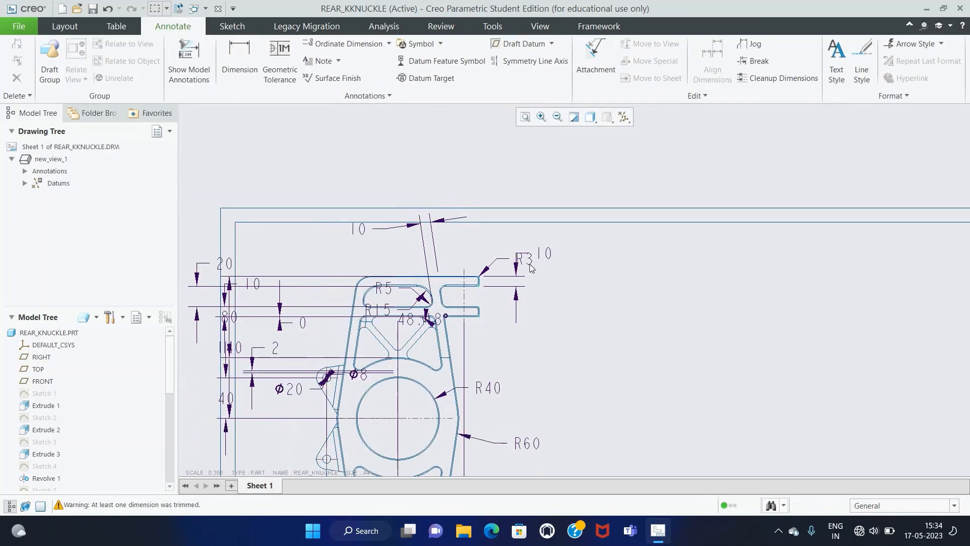
click(521, 274)
mouse_move(520, 273)
mouse_down()
mouse_move(567, 258)
mouse_move(518, 245)
mouse_move(568, 260)
mouse_move(524, 270)
mouse_up()
click(524, 260)
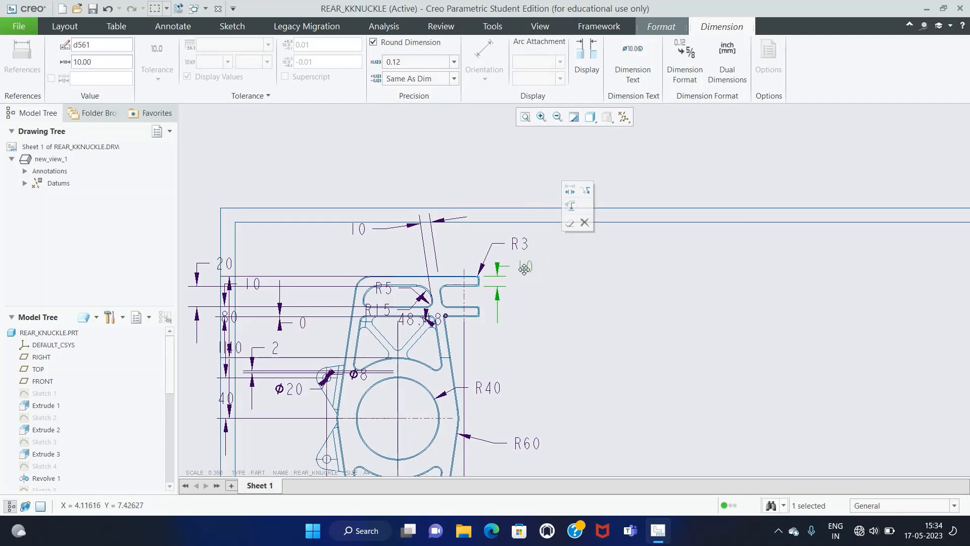
click(442, 337)
Delete the angle dimension beneath the upper slot of the front view.
click(432, 320)
scroll(432, 319, down, 8)
key(Delete)
Move the upper slot's R5 dimension outside the profile, above the knuckle's upper edge.
scroll(444, 326, up, 8)
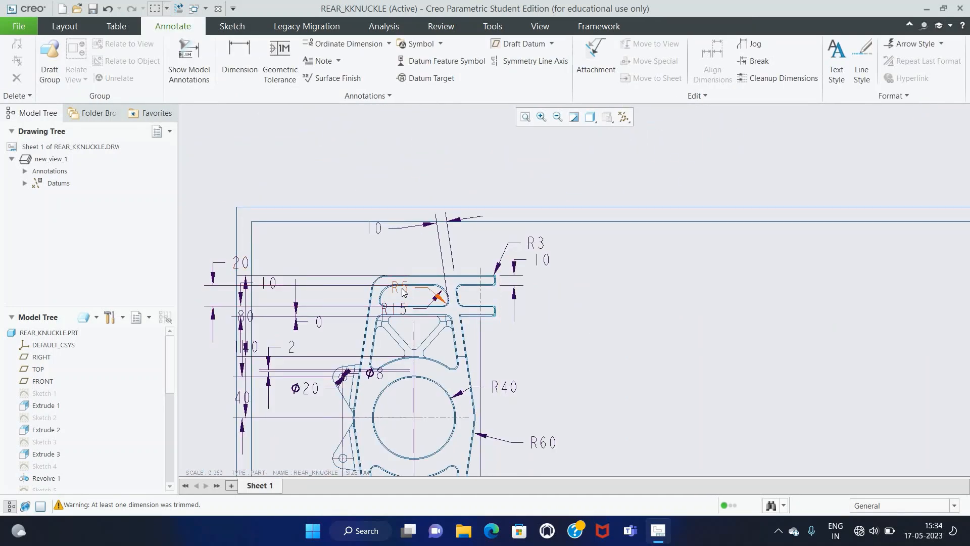
click(402, 292)
drag(403, 292, 370, 261)
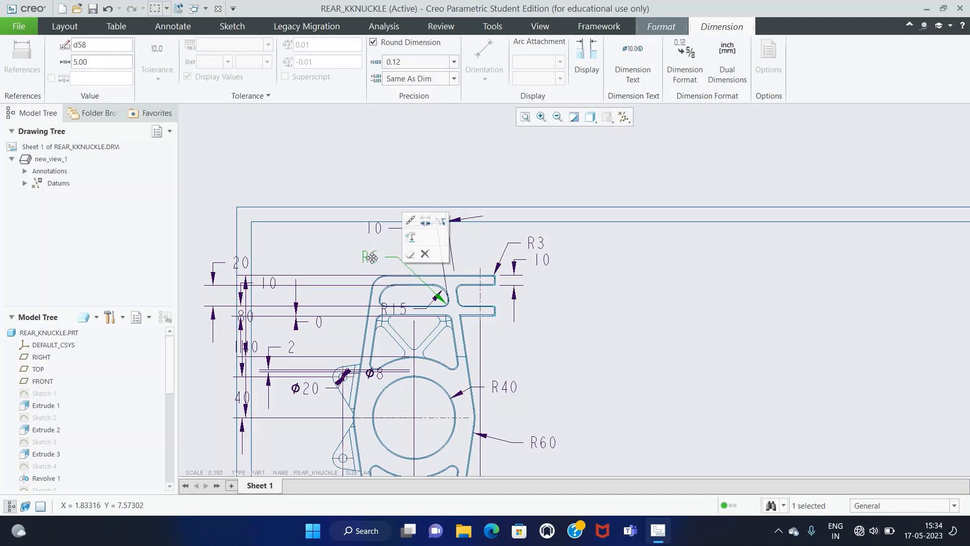
click(396, 309)
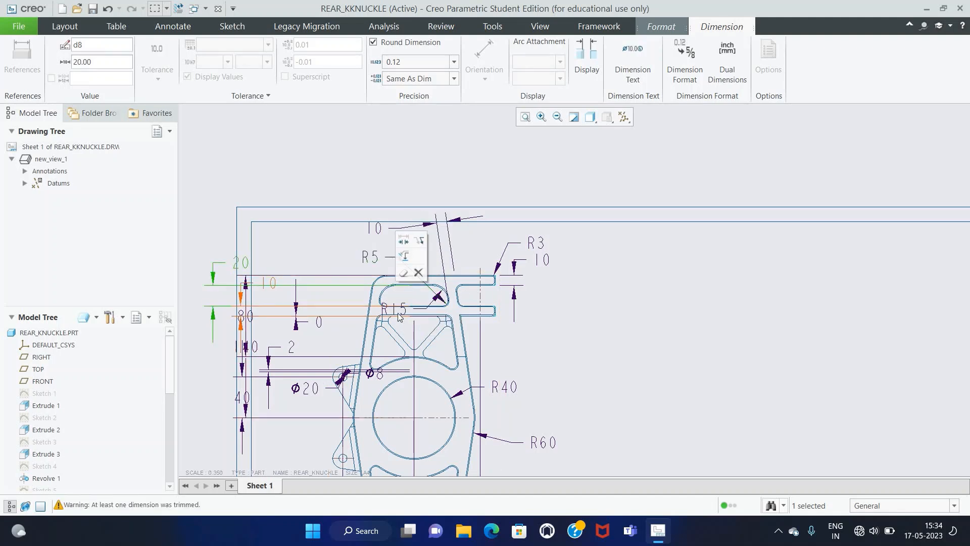
click(563, 325)
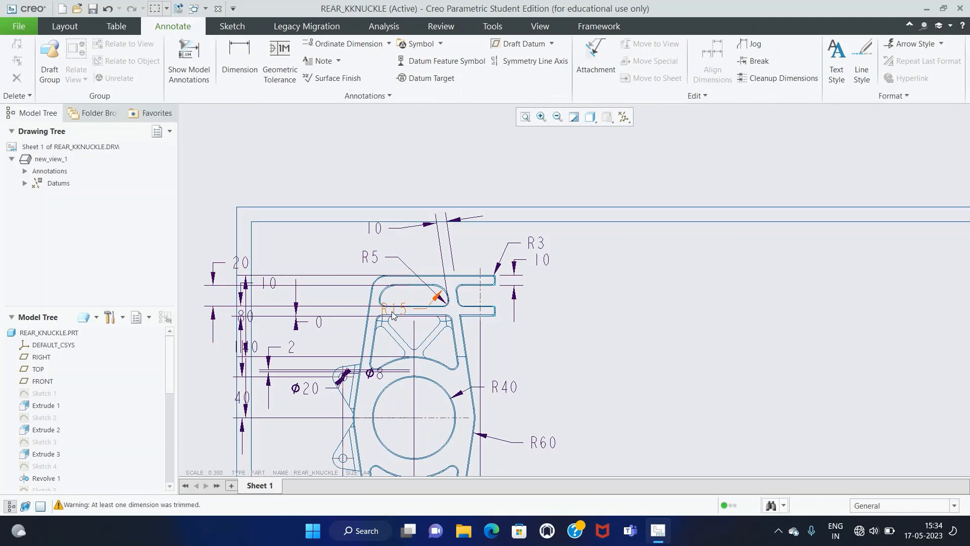
Delete the upper slot's R5 and R15 dimensions and the 0 and 2 dimensions beside the front view.
click(393, 315)
mouse_move(393, 316)
mouse_down()
mouse_move(344, 292)
mouse_move(373, 260)
mouse_up()
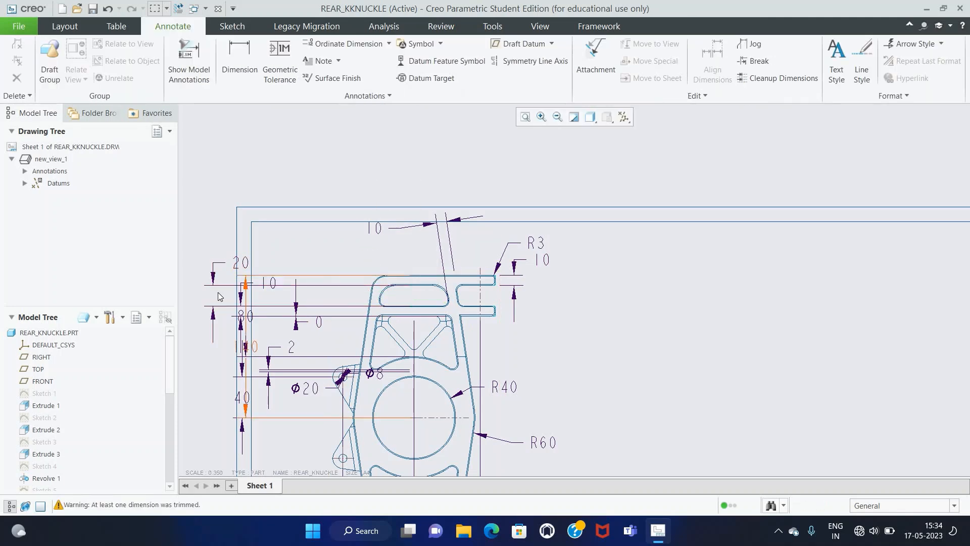
scroll(255, 296, up, 1)
click(306, 338)
key(Delete)
scroll(318, 336, down, 2)
scroll(288, 360, up, 2)
click(288, 373)
key(Delete)
Move the Ø8 and Ø20 dimensions outside the upper side lug and flip the Ø8 arrow to point at the hole from outside.
click(417, 383)
drag(417, 383, 312, 372)
drag(340, 402, 310, 405)
click(365, 335)
click(369, 380)
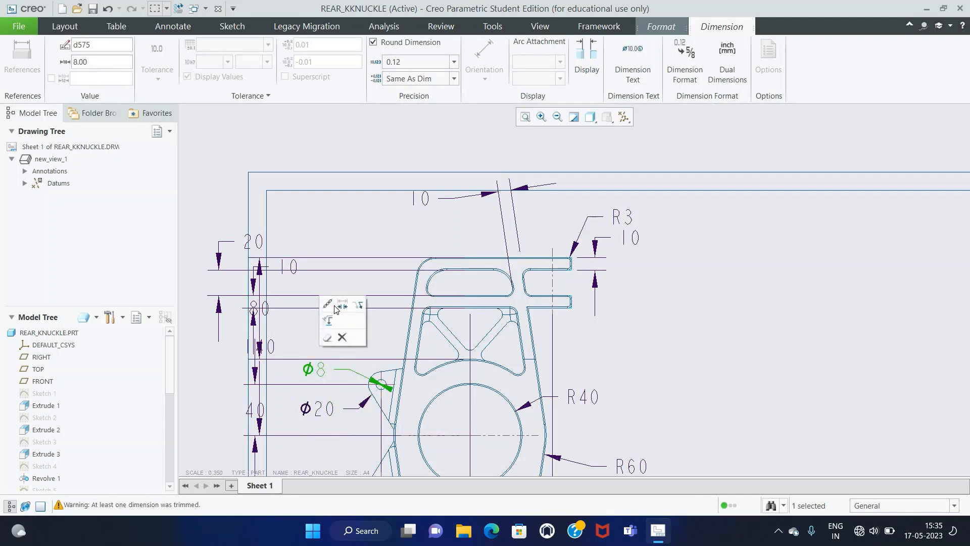
click(342, 306)
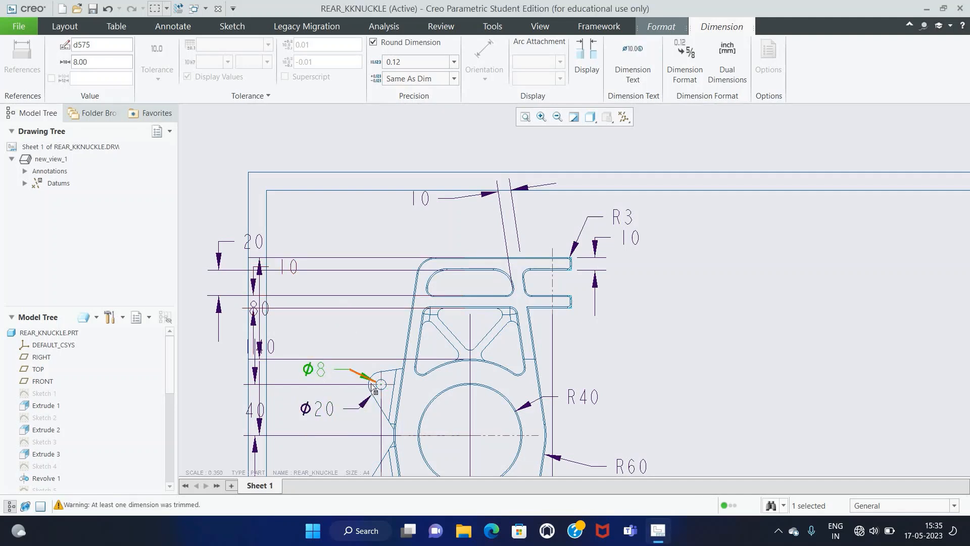
click(327, 332)
Move the slanted 10 dimension closer to the knuckle's upper edge, with its arrows outside the extension lines.
click(526, 117)
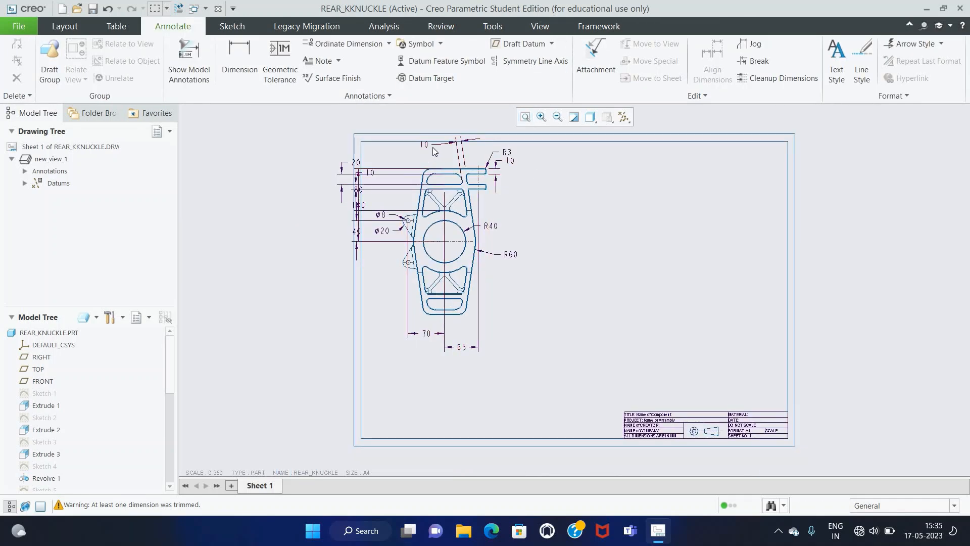
click(456, 145)
scroll(469, 154, up, 4)
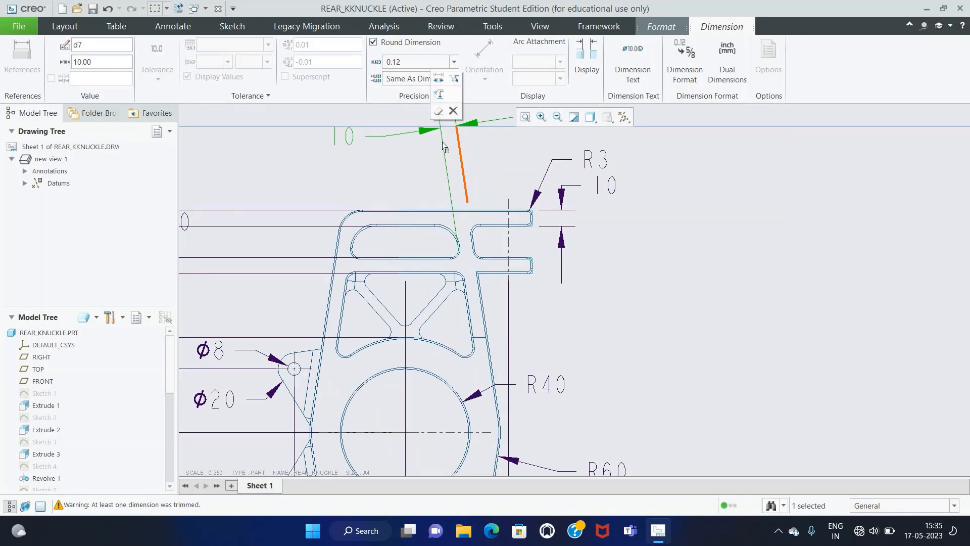
drag(420, 134, 427, 187)
click(443, 81)
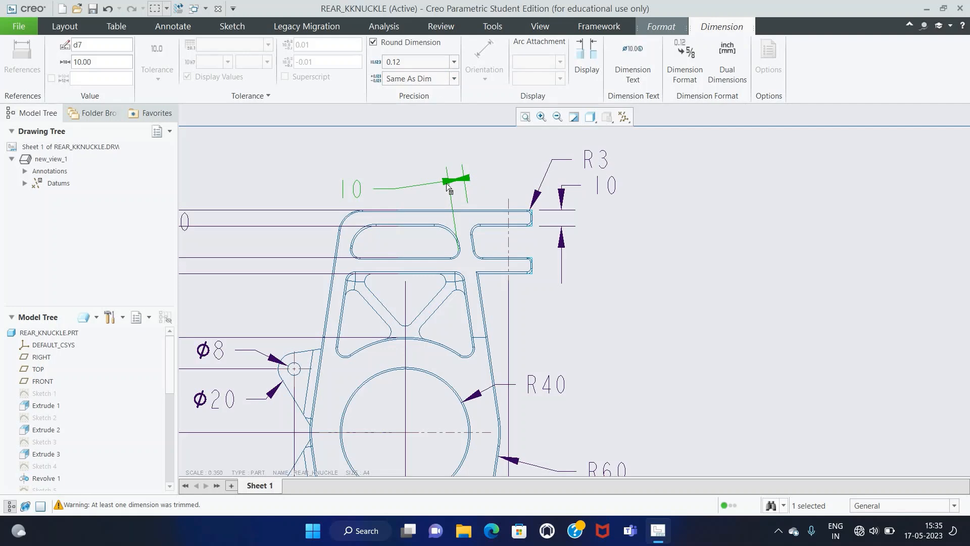
click(656, 209)
click(459, 181)
click(472, 118)
click(481, 150)
scroll(481, 150, down, 2)
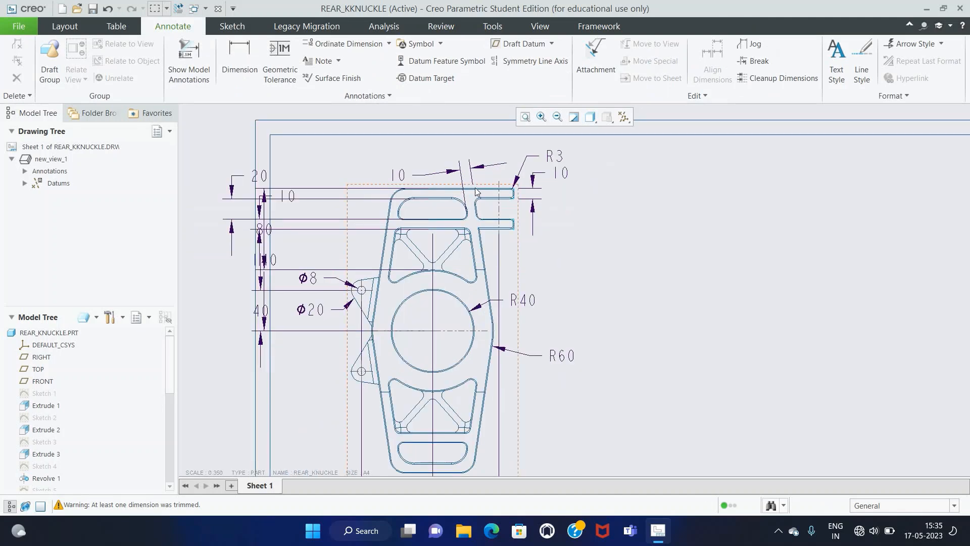
Delete the 140 height dimension and move the 40 dimension inside the sheet border, next to the side lugs.
click(265, 325)
drag(265, 325, 339, 246)
key(Delete)
click(265, 318)
click(299, 348)
click(295, 313)
Reposition the Ø20 and Ø8 dimensions above the upper side lug, with Ø20 placed over Ø8.
click(302, 248)
click(313, 312)
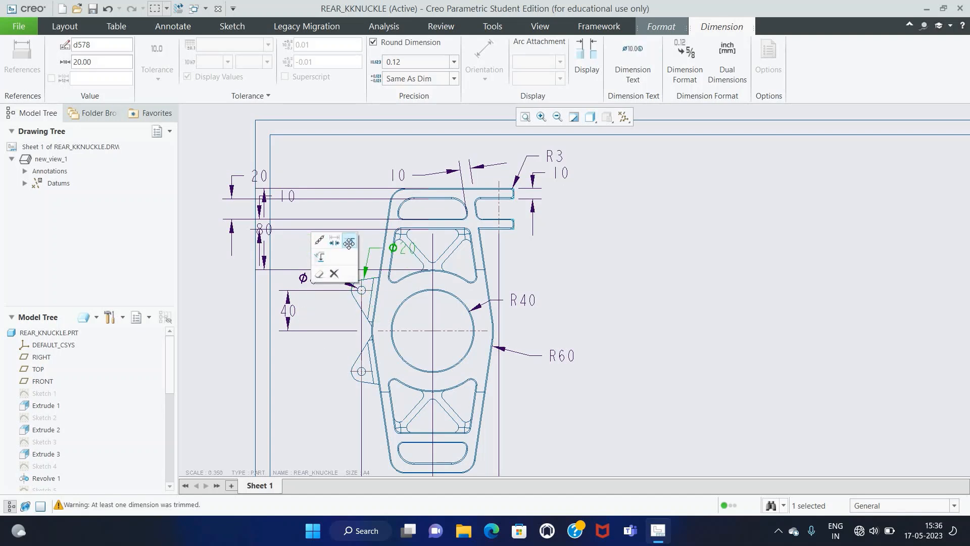
click(317, 282)
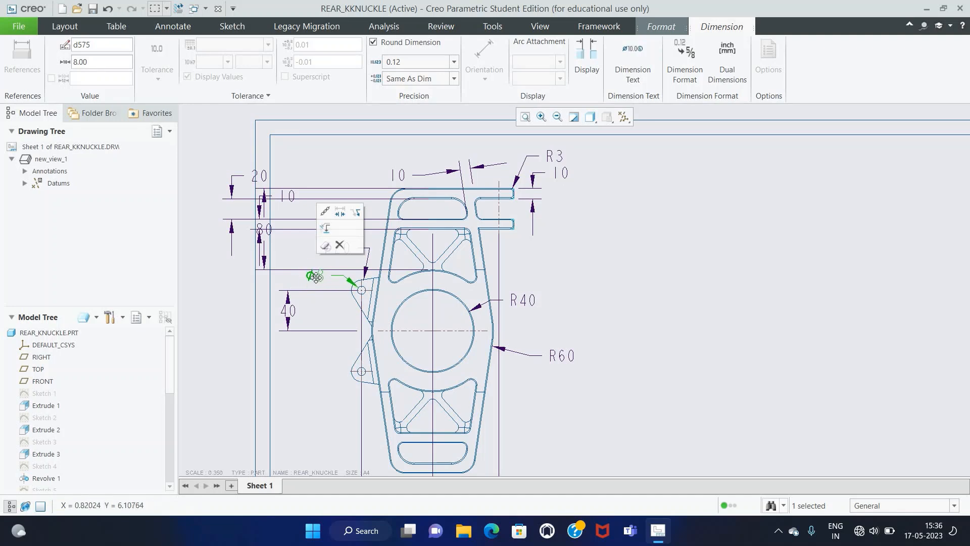
click(285, 252)
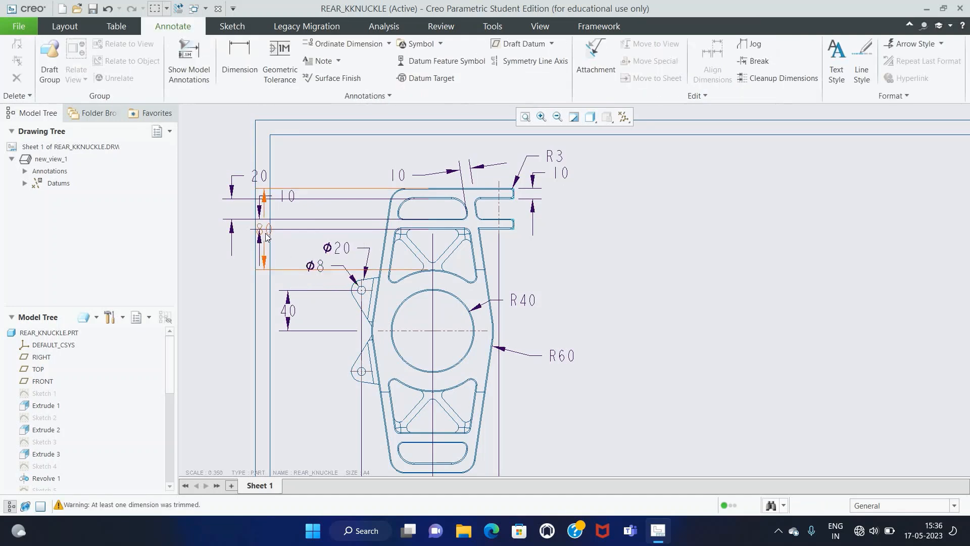
Move the 80 dimension across to the fork side of the front view.
click(266, 230)
drag(268, 229, 311, 229)
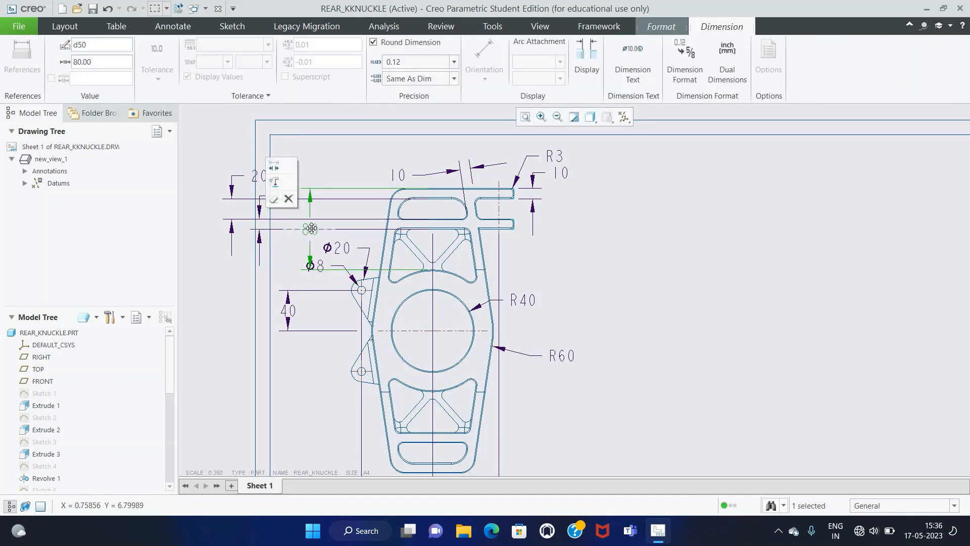
drag(314, 229, 562, 225)
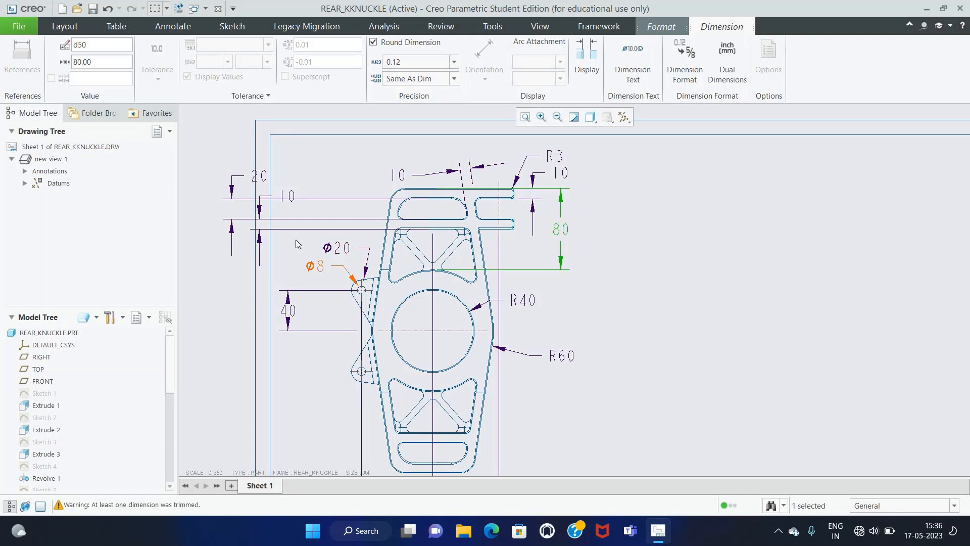
Delete the 10 dimension of the wall beneath the upper slot.
click(280, 225)
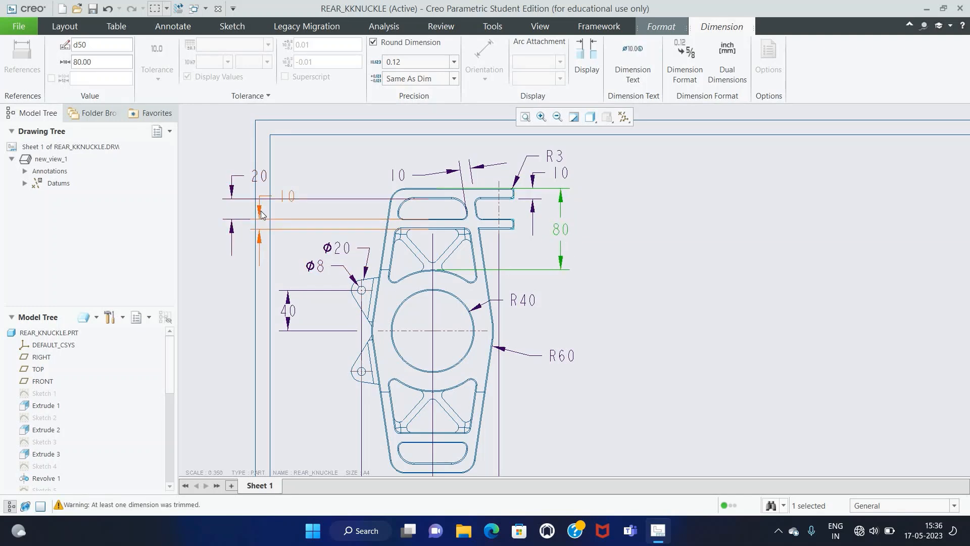
drag(266, 208, 535, 211)
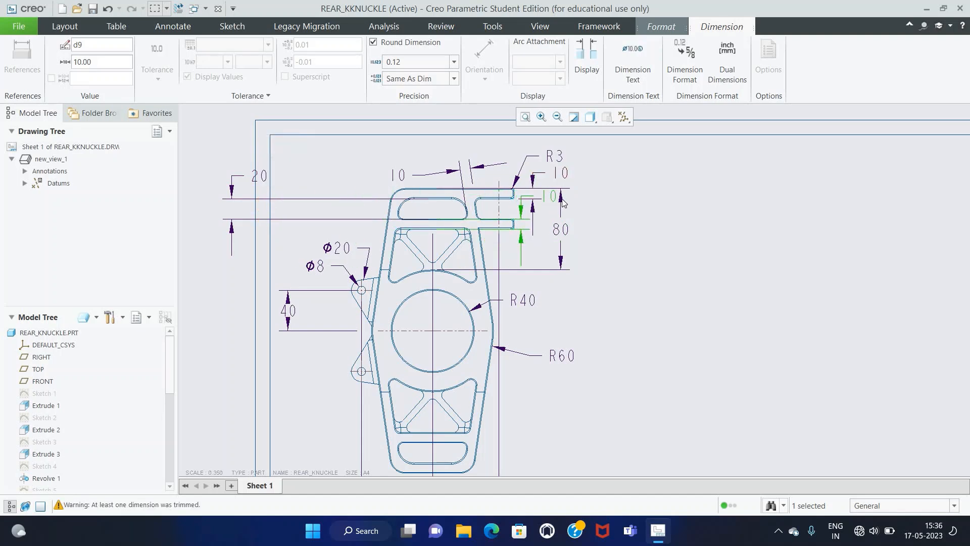
key(Delete)
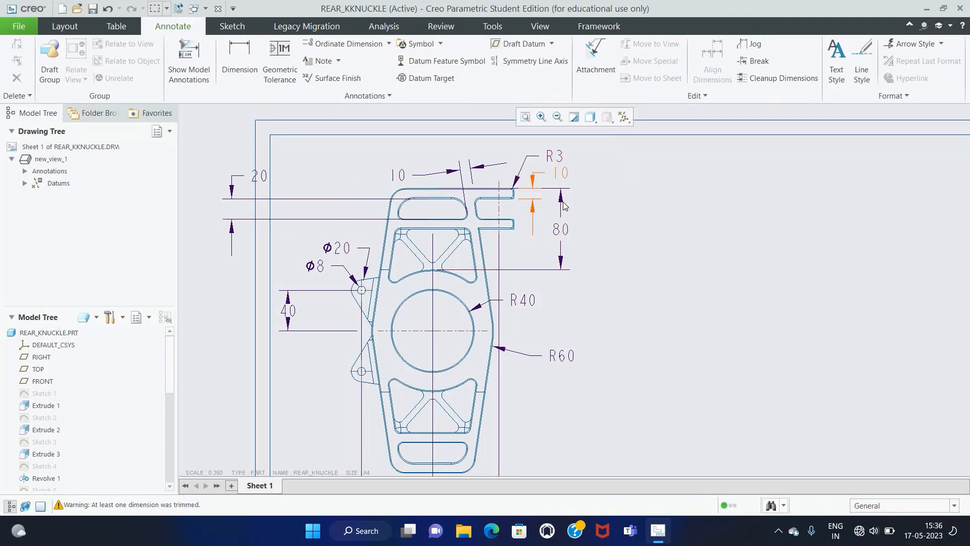
Shift the 80 dimension and the fork arm's 10 dimension slightly farther out from the knuckle.
click(559, 232)
drag(559, 232, 541, 208)
click(538, 203)
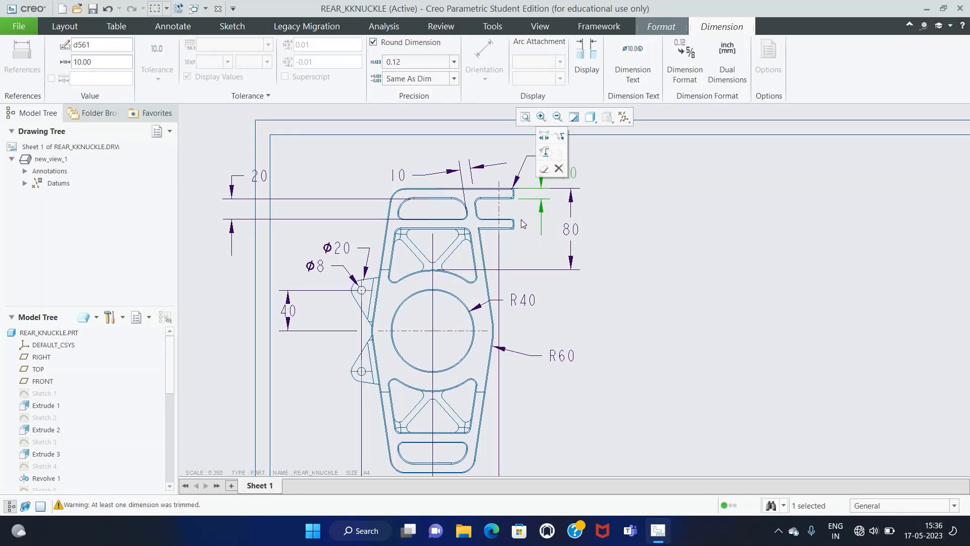
Move the slot's 20 dimension close to the profile and flip its text outward, clear of the slanted 10 dimension.
click(235, 198)
drag(236, 197, 363, 197)
key(Escape)
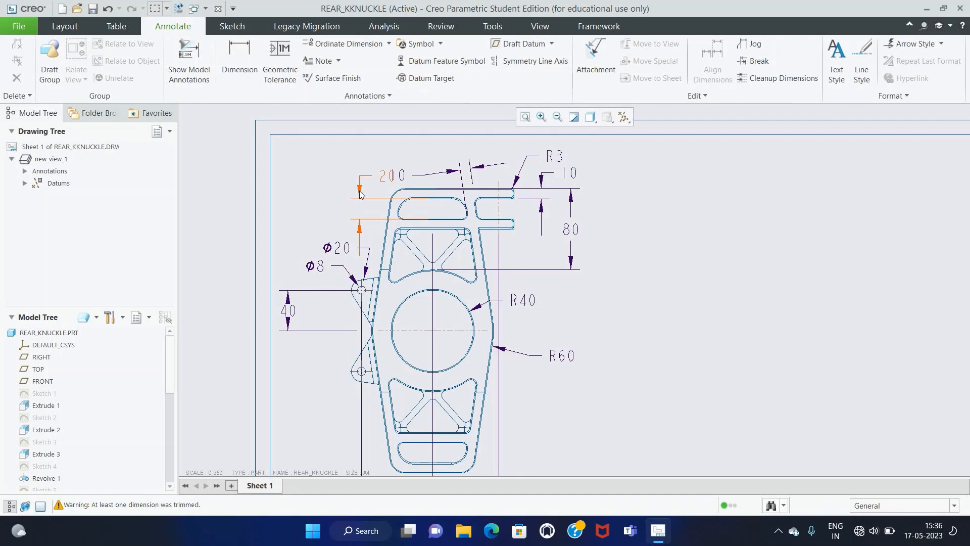
click(371, 183)
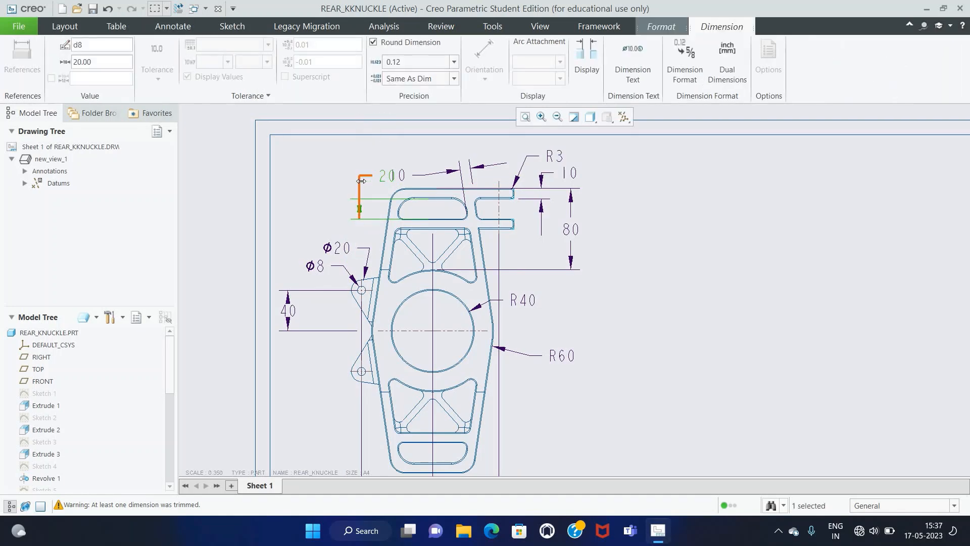
click(355, 177)
click(360, 183)
click(368, 120)
click(348, 185)
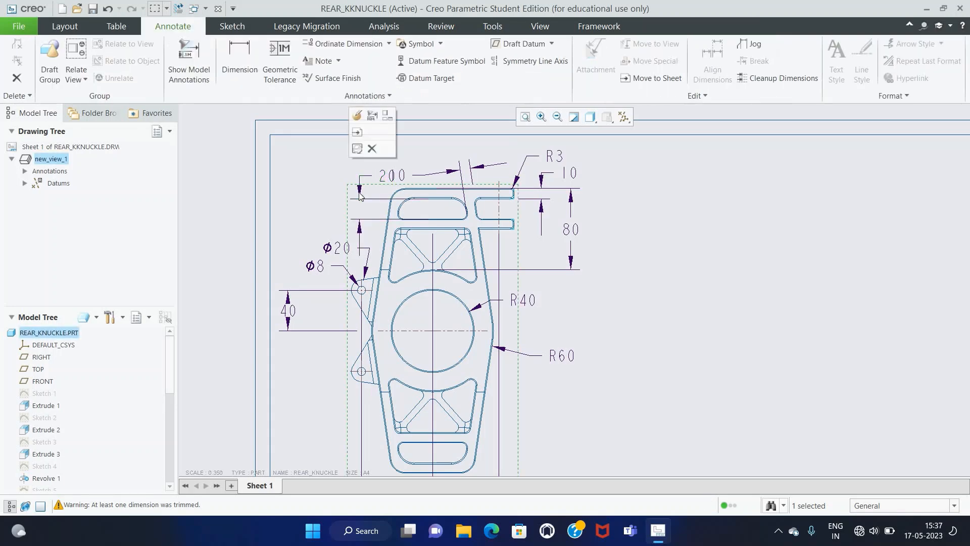
click(348, 185)
click(360, 194)
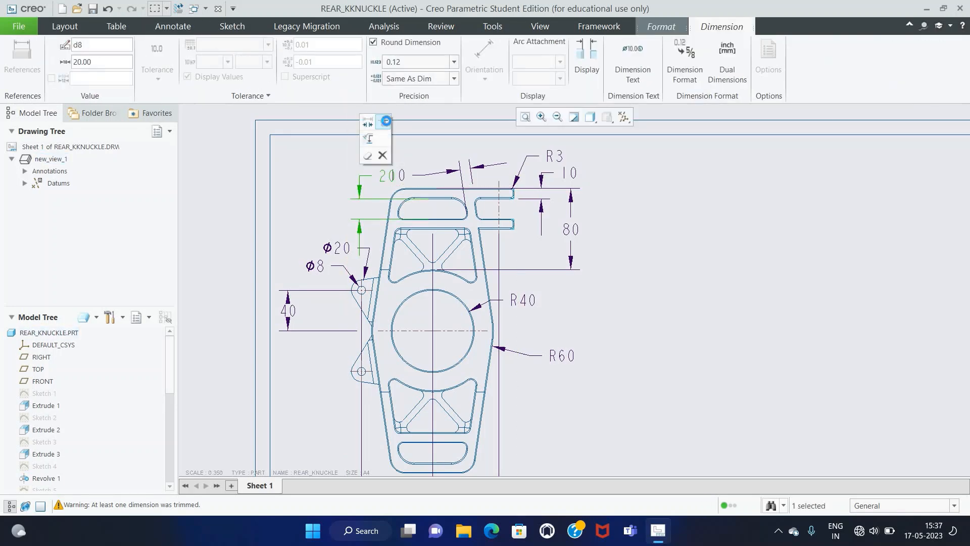
click(354, 187)
Flip the slanted 10 dimension's text to the fork side, raise it slightly, and delete the fork arm's R3 dimension.
click(399, 175)
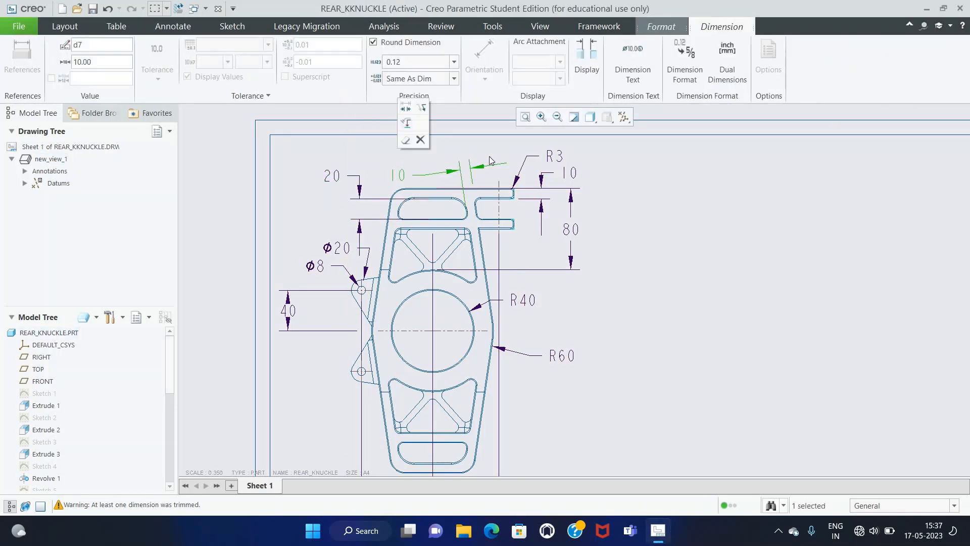
click(424, 107)
mouse_move(454, 177)
mouse_down()
mouse_move(451, 163)
mouse_move(473, 146)
mouse_move(510, 143)
mouse_up()
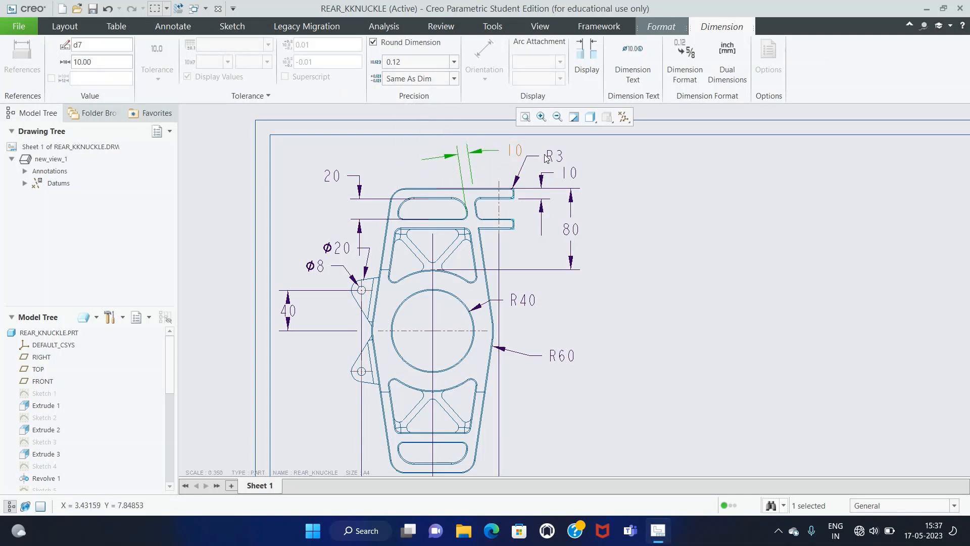
click(517, 164)
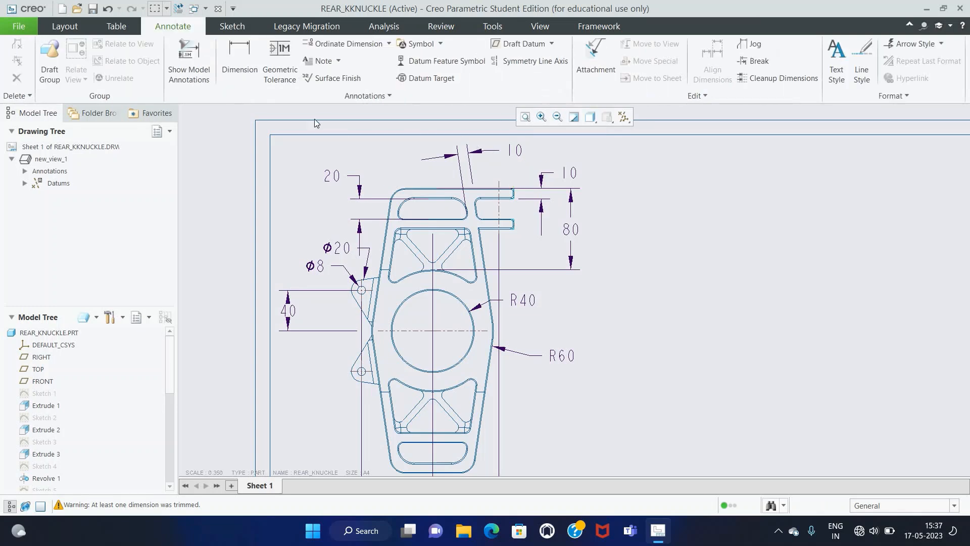
click(395, 192)
middle_click(395, 182)
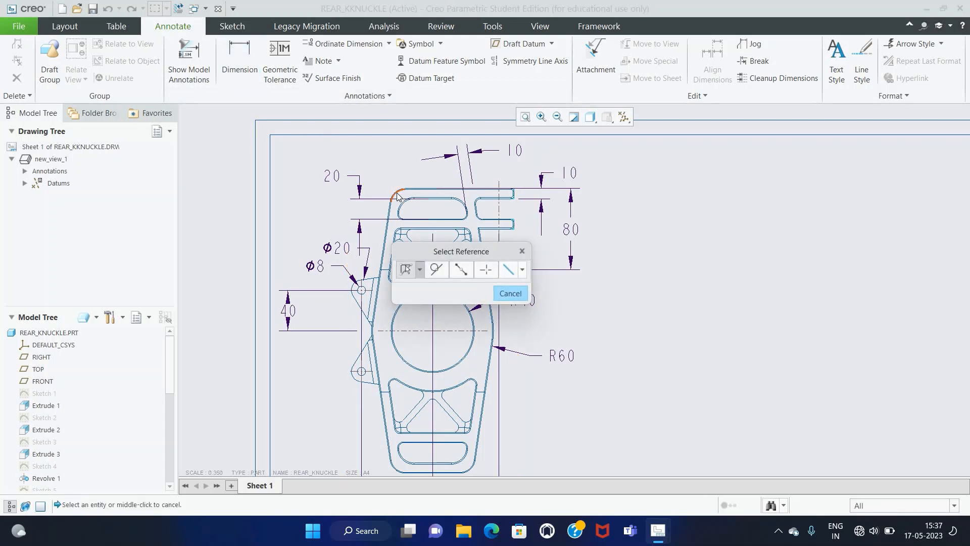
scroll(394, 188, up, 1)
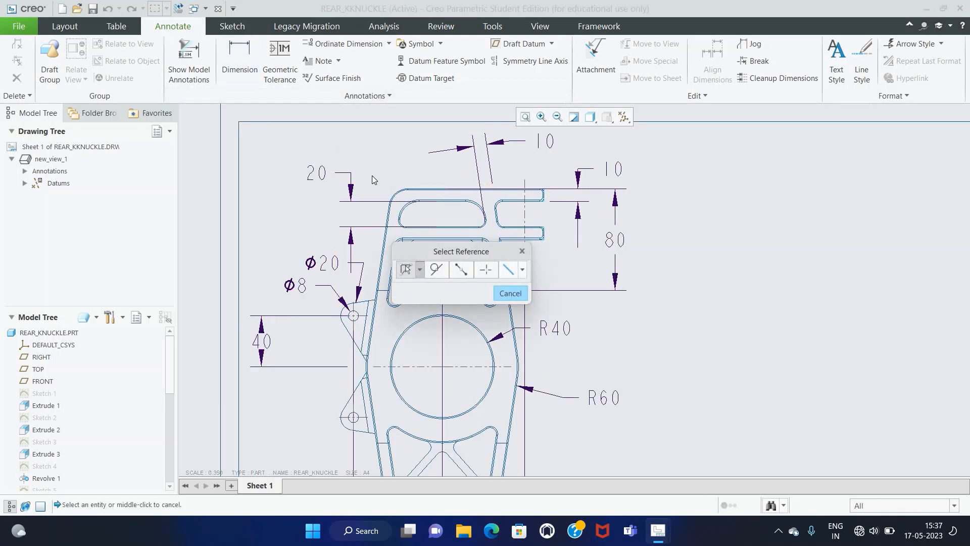
middle_click(399, 199)
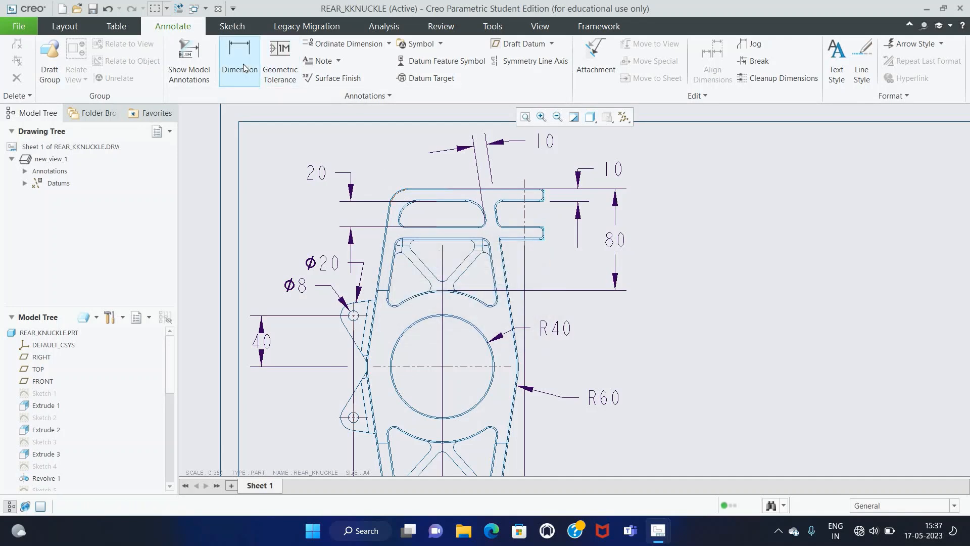
click(245, 68)
click(396, 195)
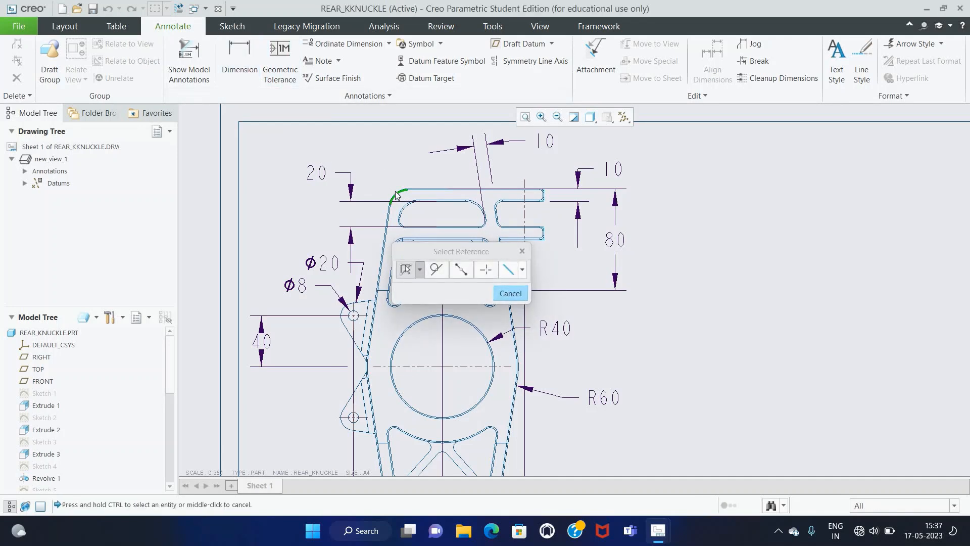
middle_click(388, 162)
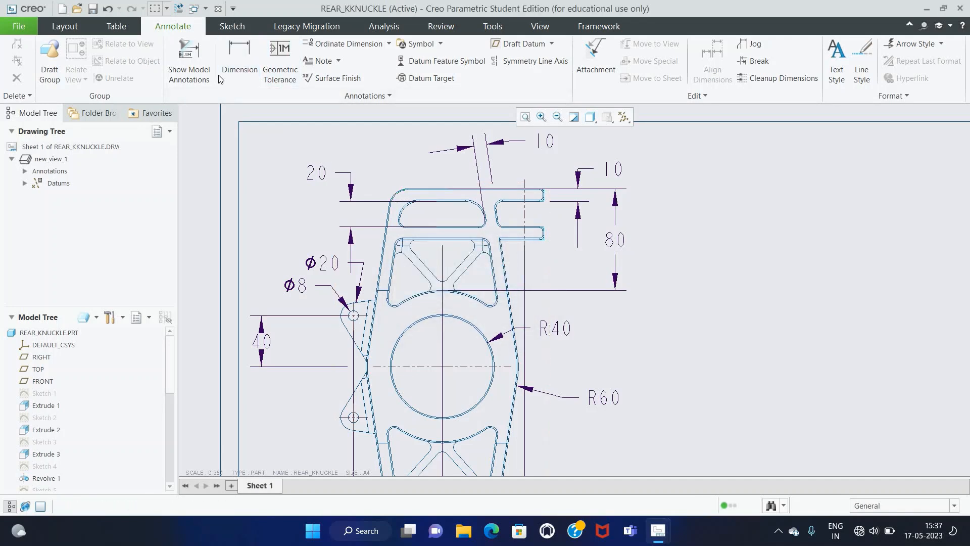
click(239, 61)
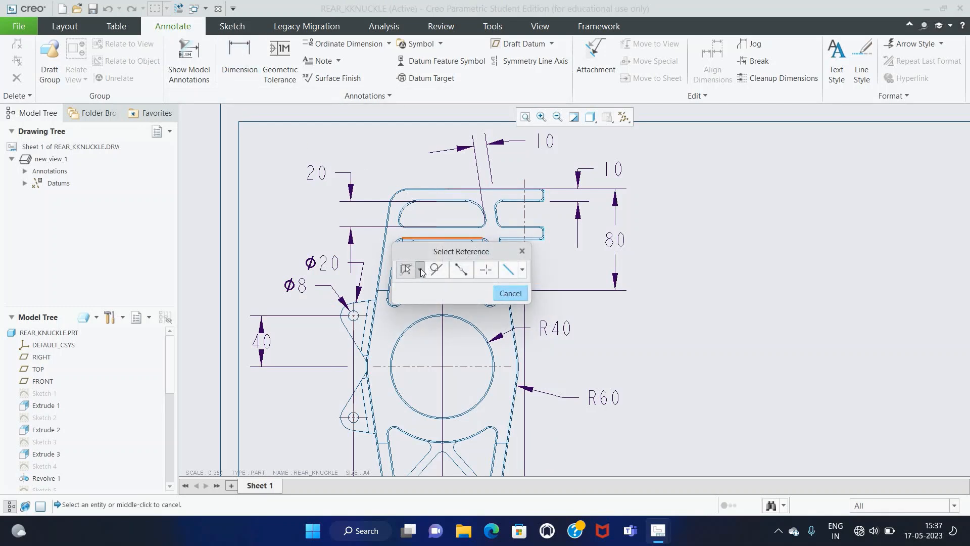
click(400, 193)
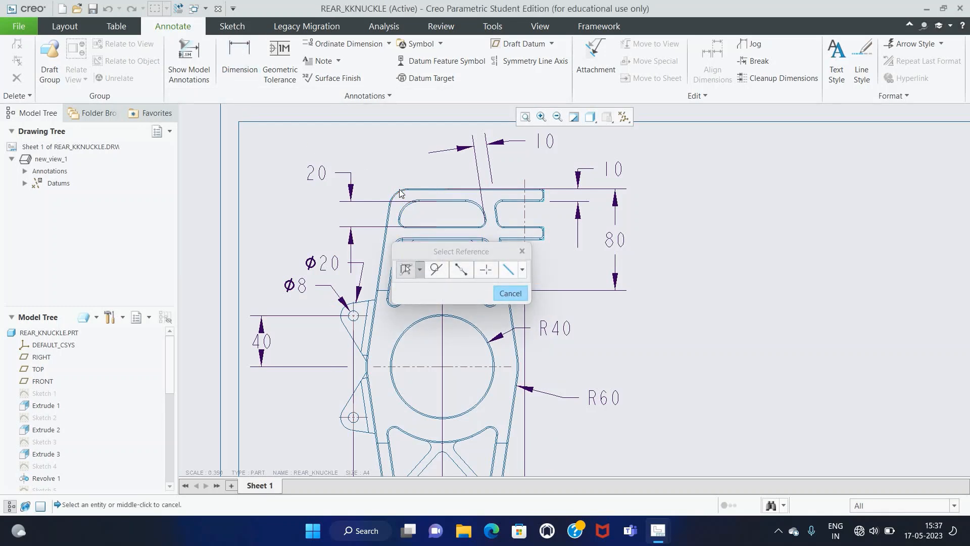
click(525, 269)
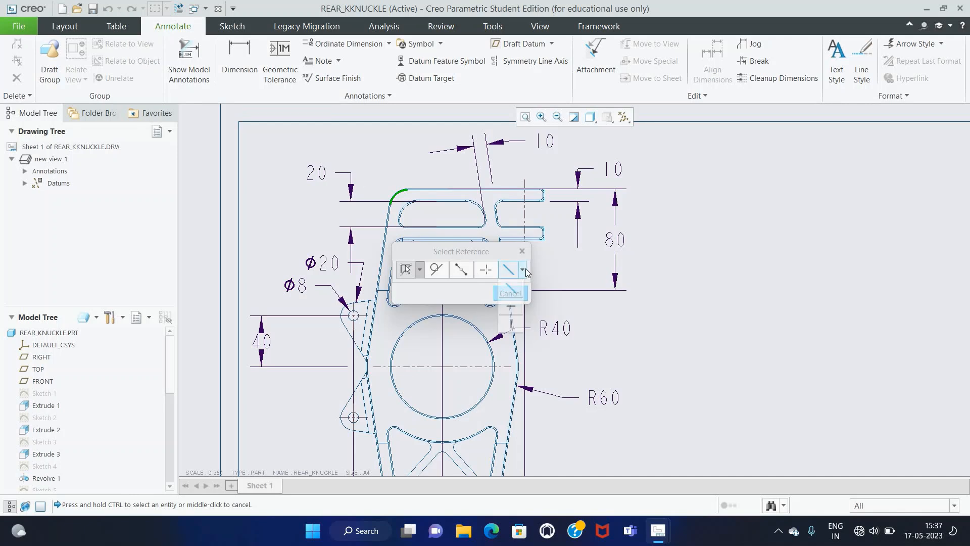
click(525, 268)
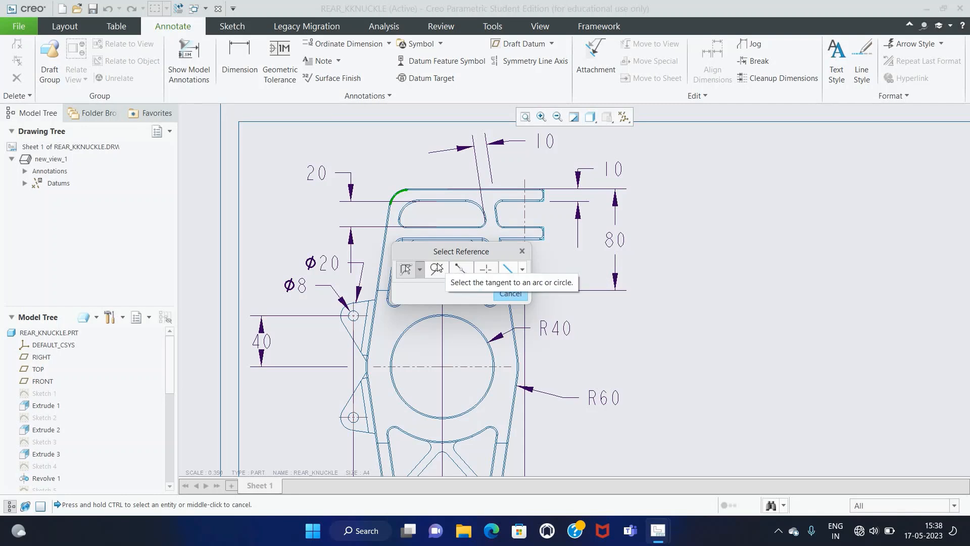
middle_click(384, 172)
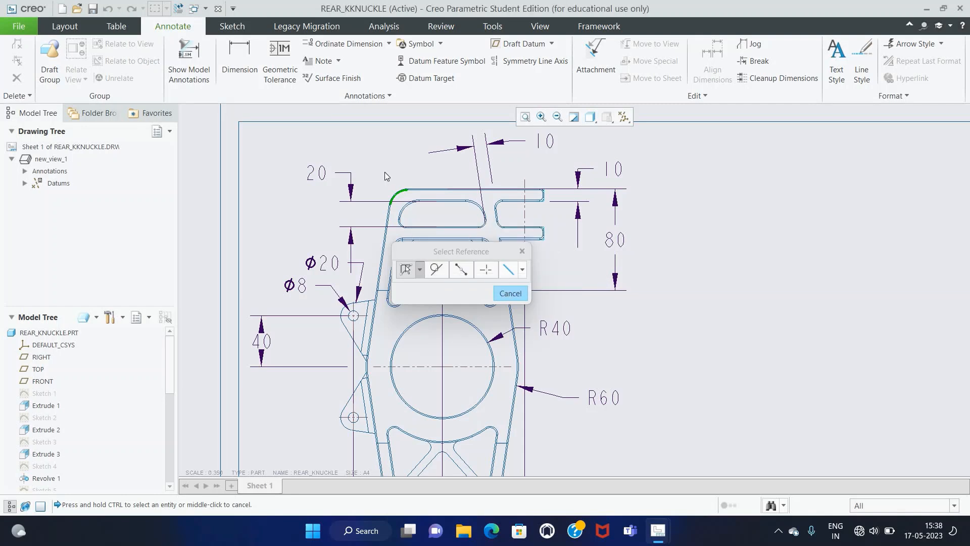
Add a diameter dimension to the outer rounded corner at the knuckle's upper end, placing its text above the slot's 20 dimension.
click(238, 64)
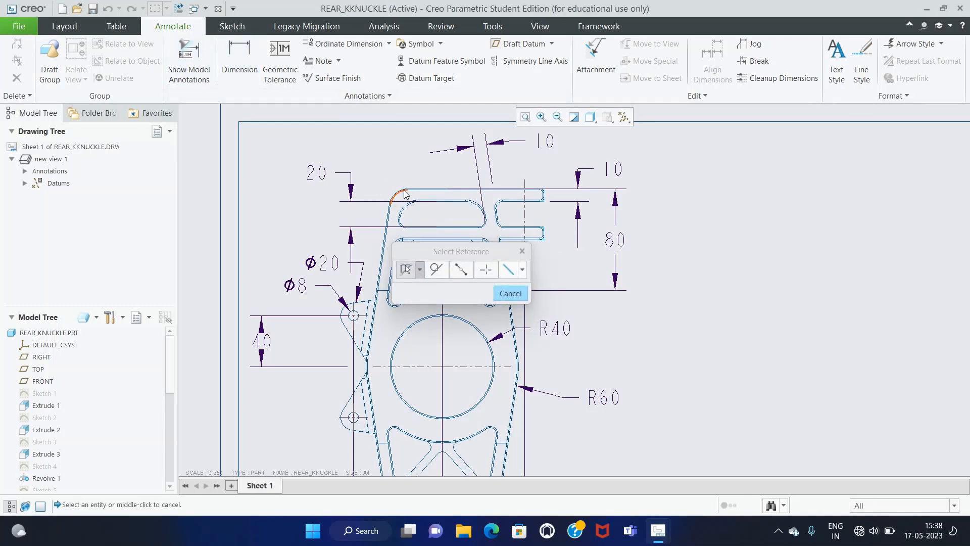
click(404, 194)
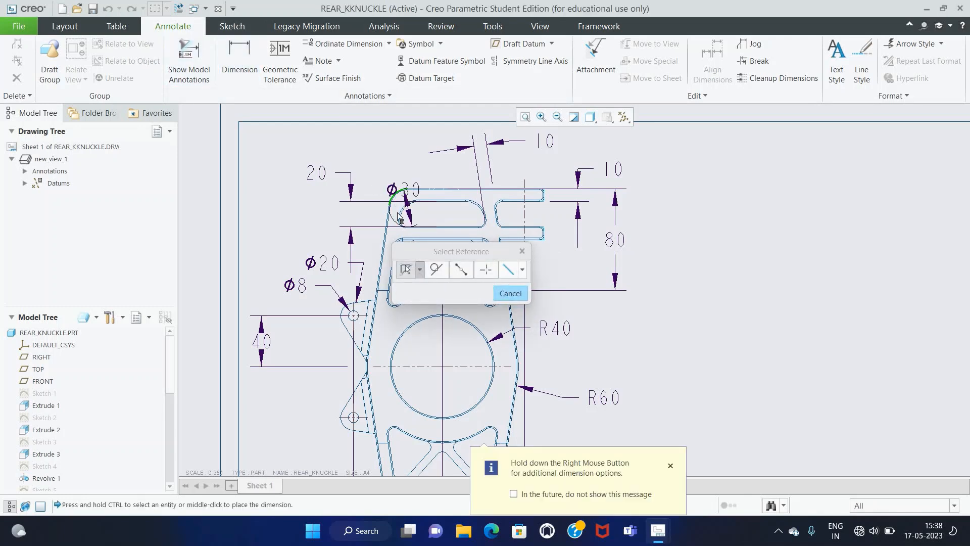
middle_click(385, 154)
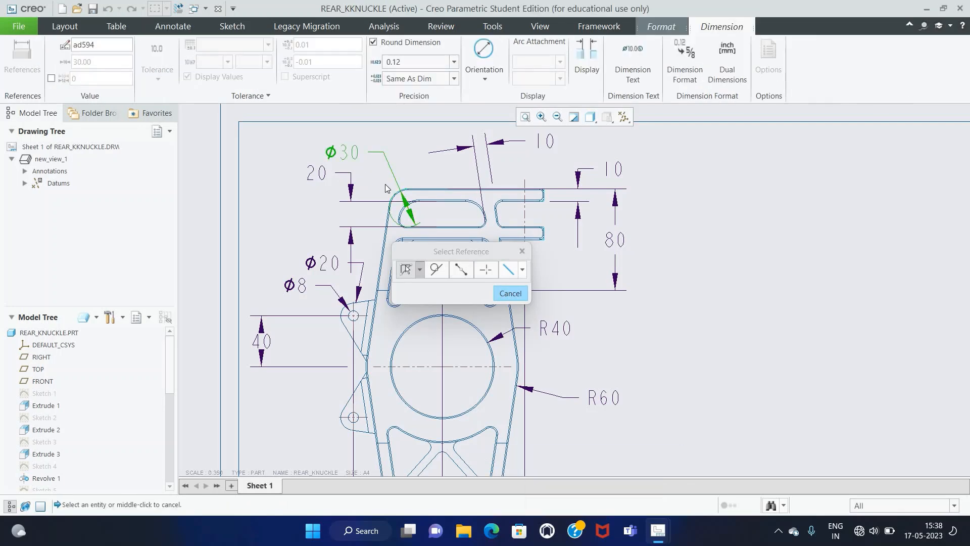
click(503, 292)
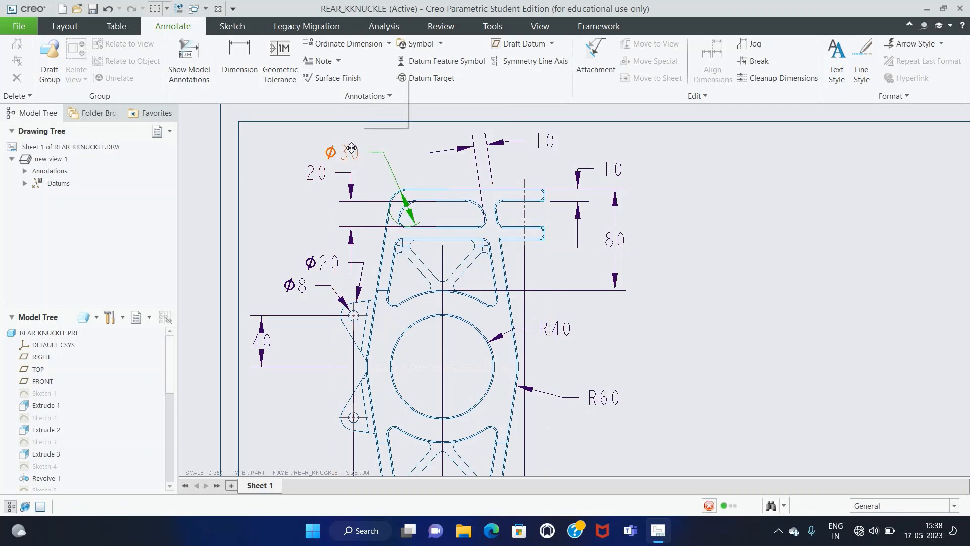
Flip the corner dimension's arrow to the outside of the arc and change it from diameter to radius.
click(351, 148)
click(383, 86)
click(371, 144)
click(351, 152)
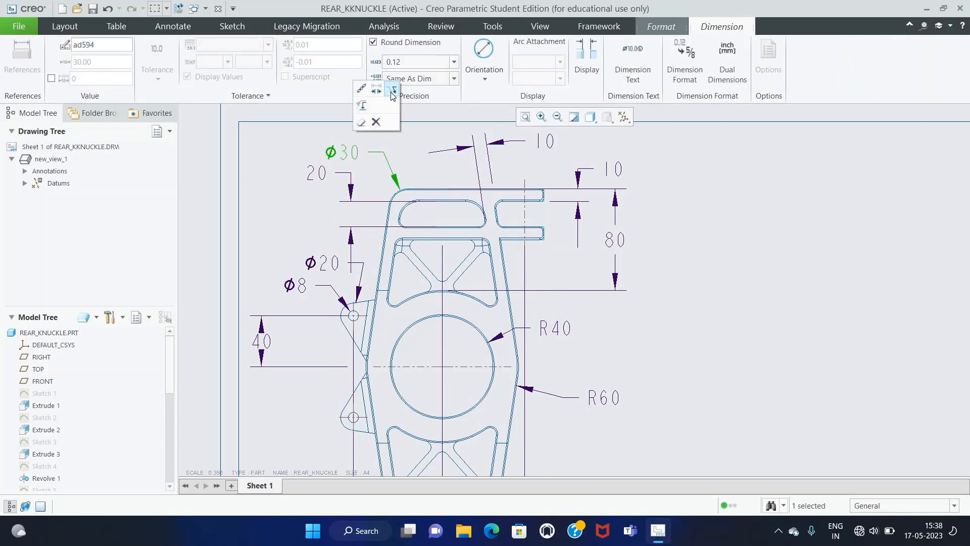
click(484, 73)
click(484, 104)
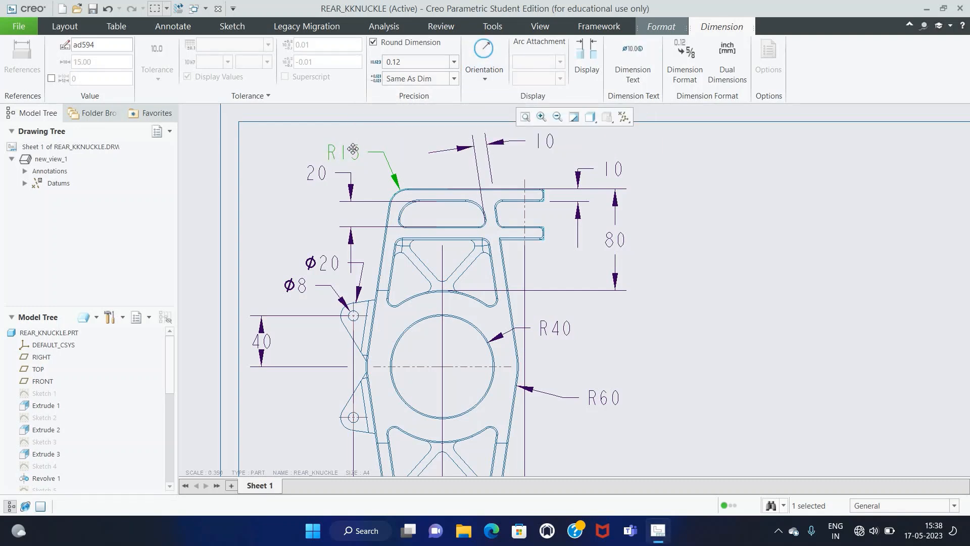
Set the corner radius dimension's rounding precision to 0.1.
click(453, 62)
click(413, 84)
click(321, 134)
click(343, 152)
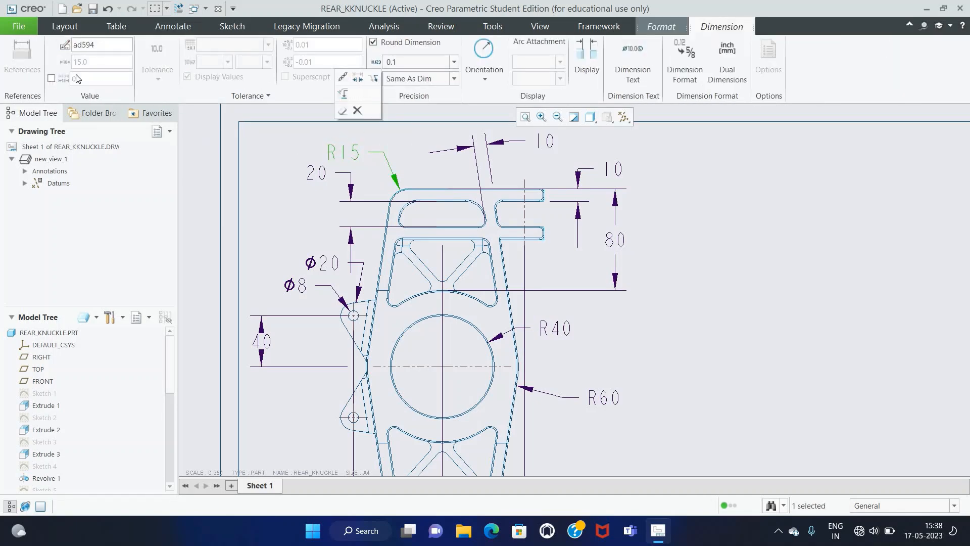
click(196, 139)
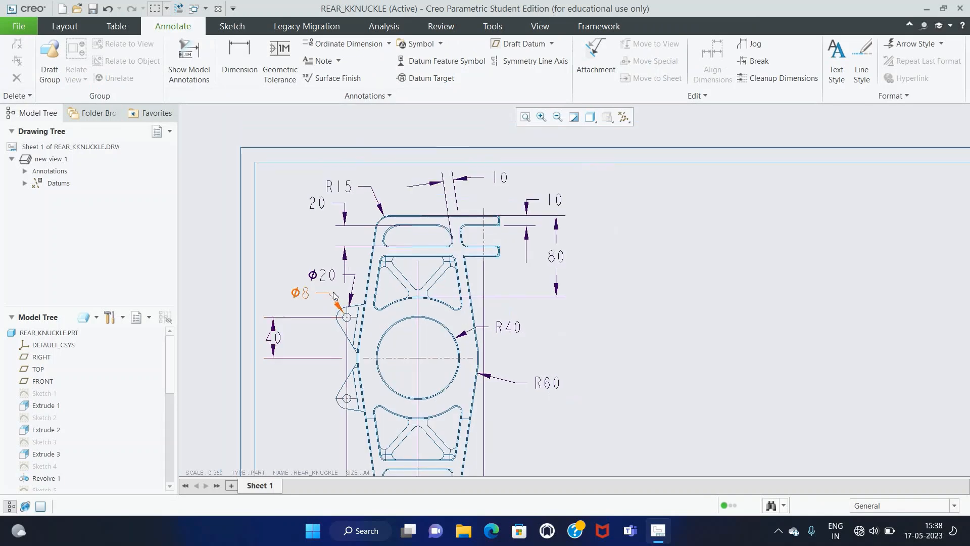
Shorten the 80 dimension's lower extension line so it starts near the knuckle's outer edge instead of the web arc.
click(525, 116)
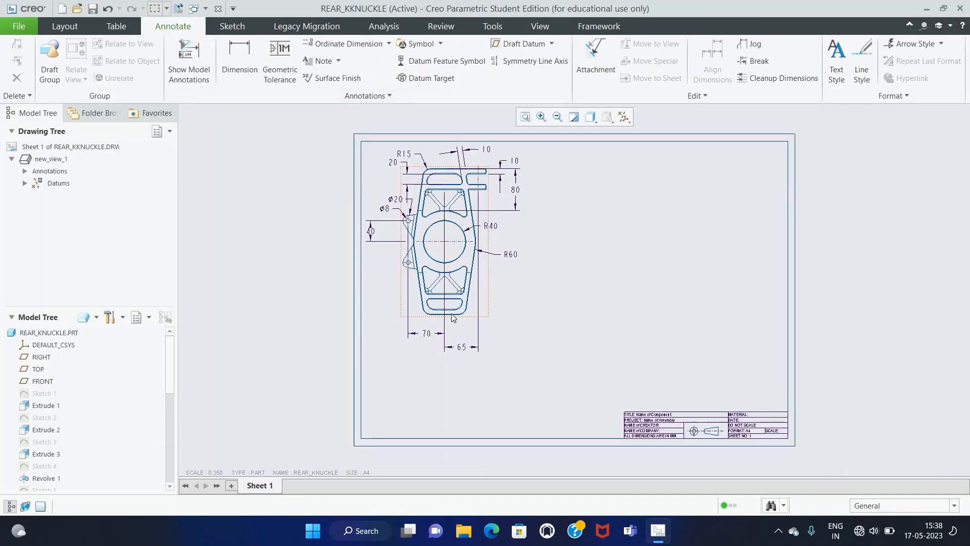
scroll(432, 231, up, 2)
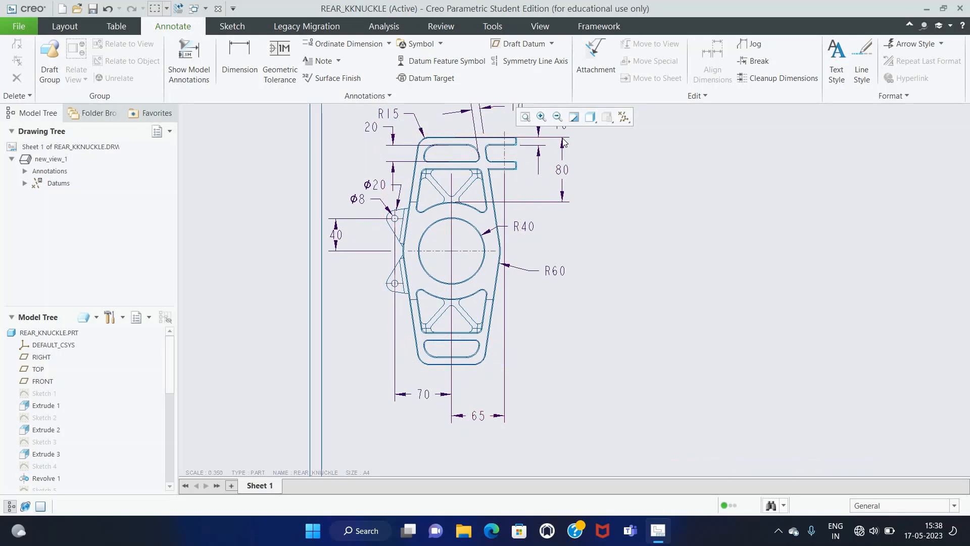
scroll(463, 130, up, 3)
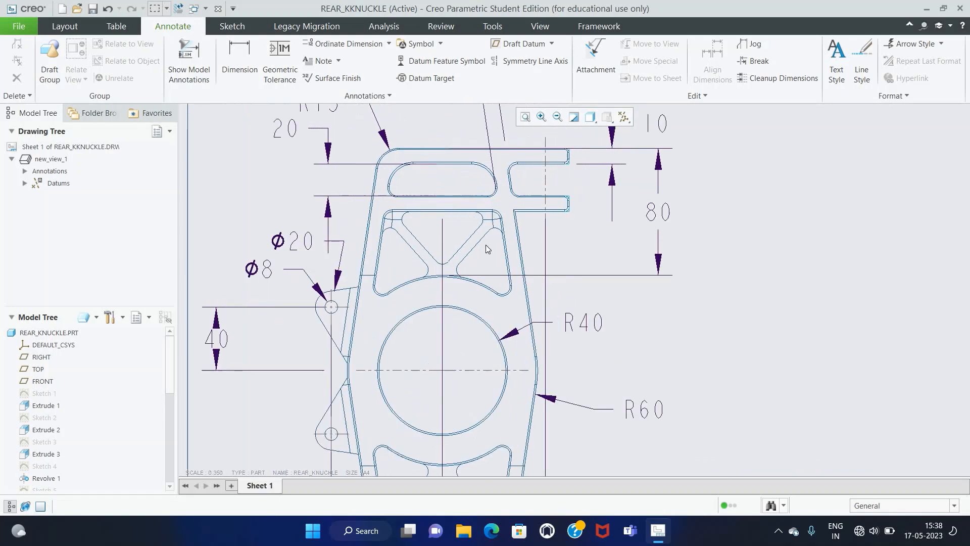
click(450, 276)
drag(451, 276, 530, 276)
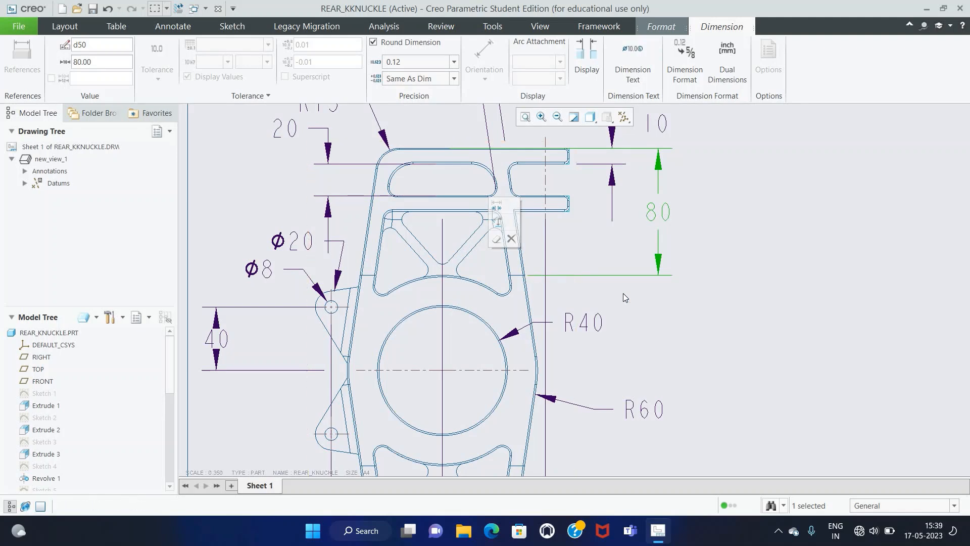
Shorten the 40 dimension's upper extension line so it stops clear of the bracket's upper hole.
click(302, 307)
drag(324, 307, 310, 310)
click(806, 281)
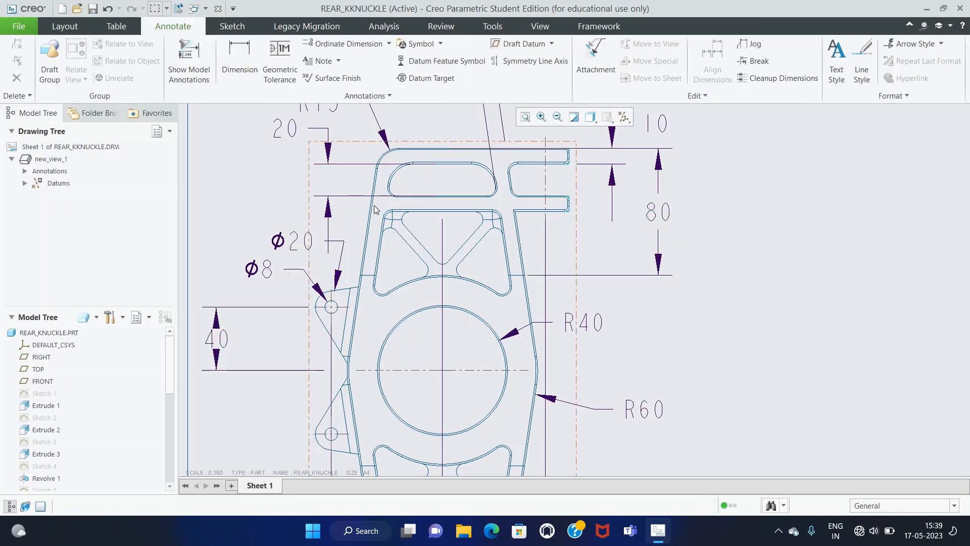
Shorten both extension lines of the slot's 20 dimension so they end just outside the knuckle's slanted edge.
click(351, 164)
drag(436, 164, 369, 165)
drag(436, 201, 369, 200)
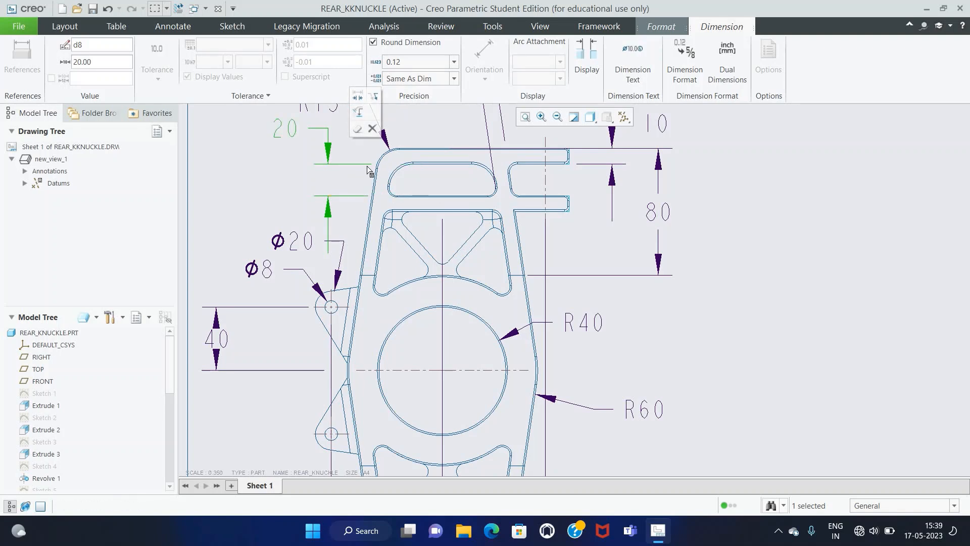
drag(370, 165, 375, 169)
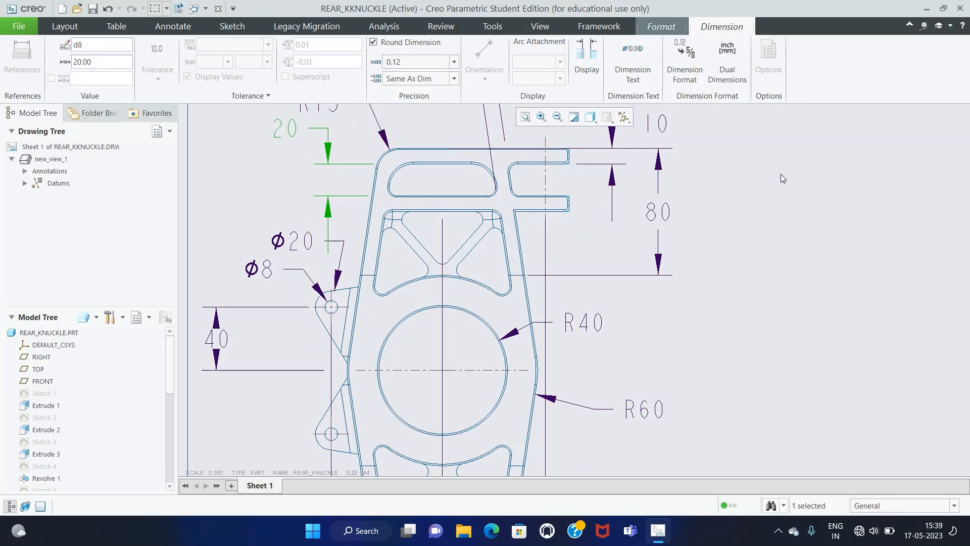
click(780, 174)
Shorten the 80 dimension's upper extension line so it starts just beyond the fork arm's end.
click(515, 150)
drag(451, 148, 577, 152)
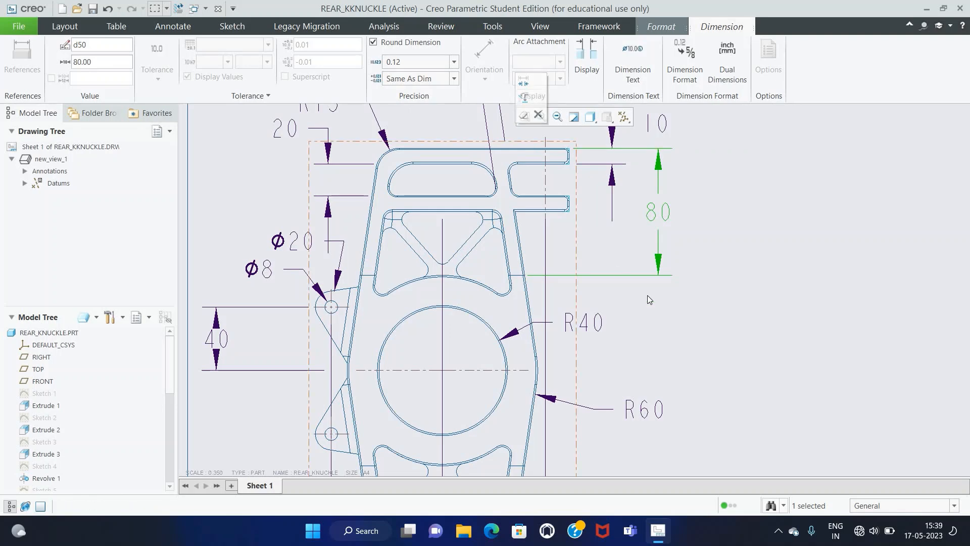
click(648, 302)
Shorten the 65 dimension's centre extension line to the knuckle's lower edge and the 70 dimension's outer extension line to just below the bracket.
scroll(587, 320, down, 2)
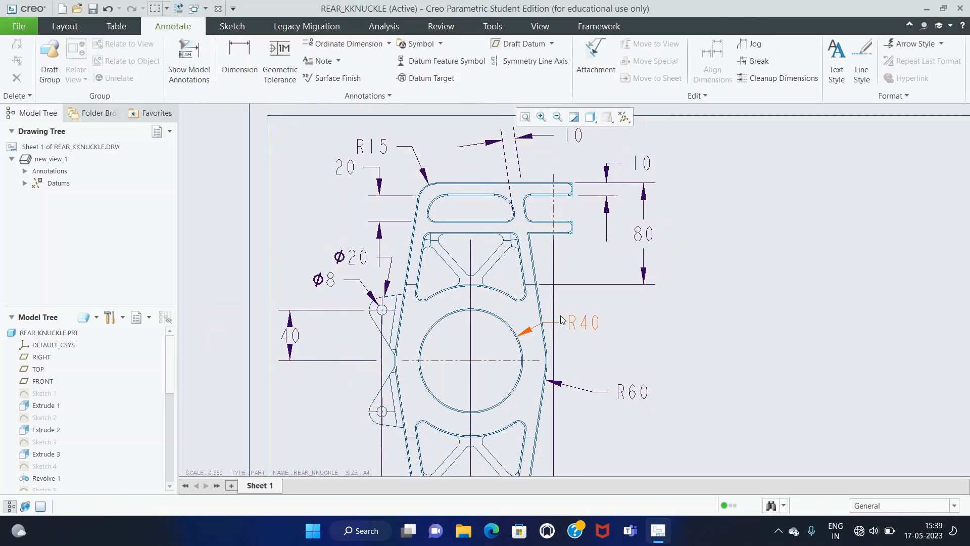
click(524, 119)
click(444, 192)
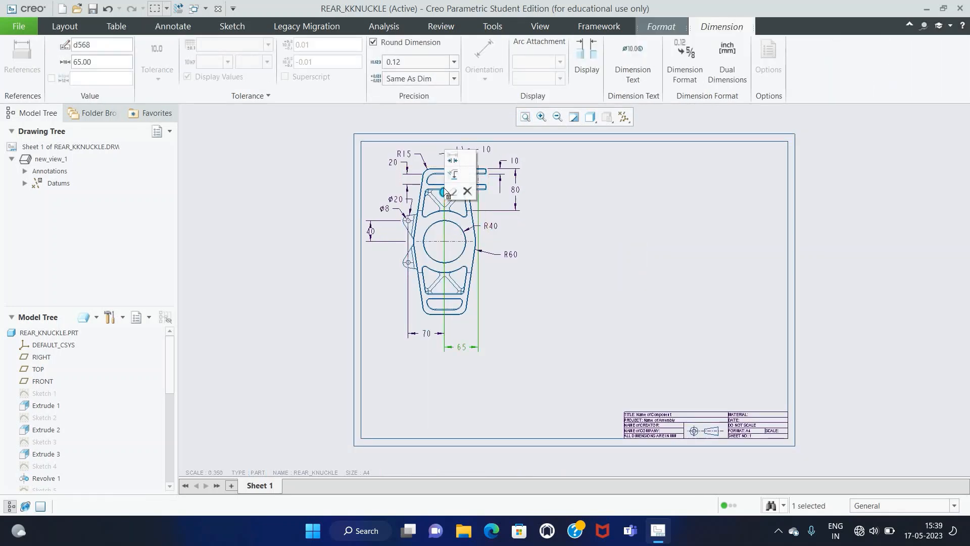
drag(446, 208, 434, 315)
click(408, 278)
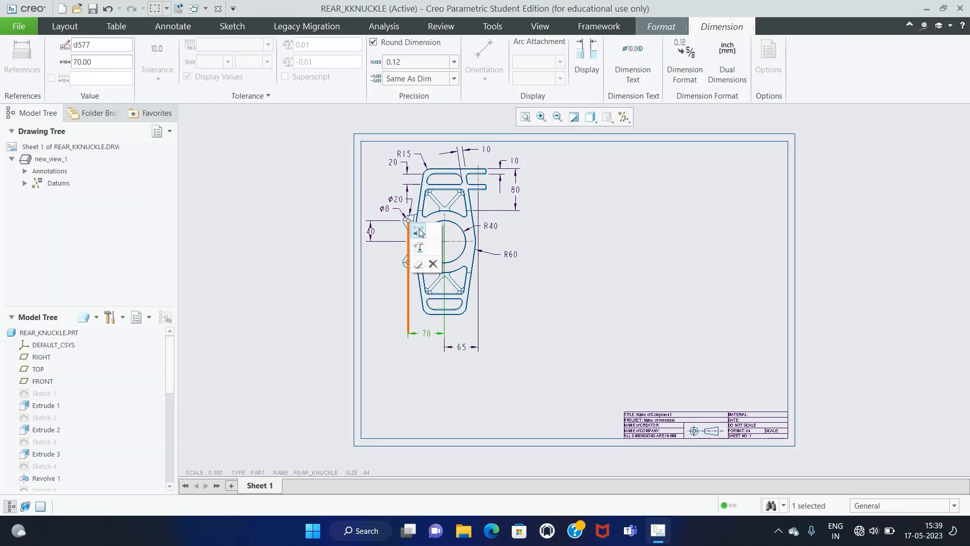
drag(408, 223, 406, 274)
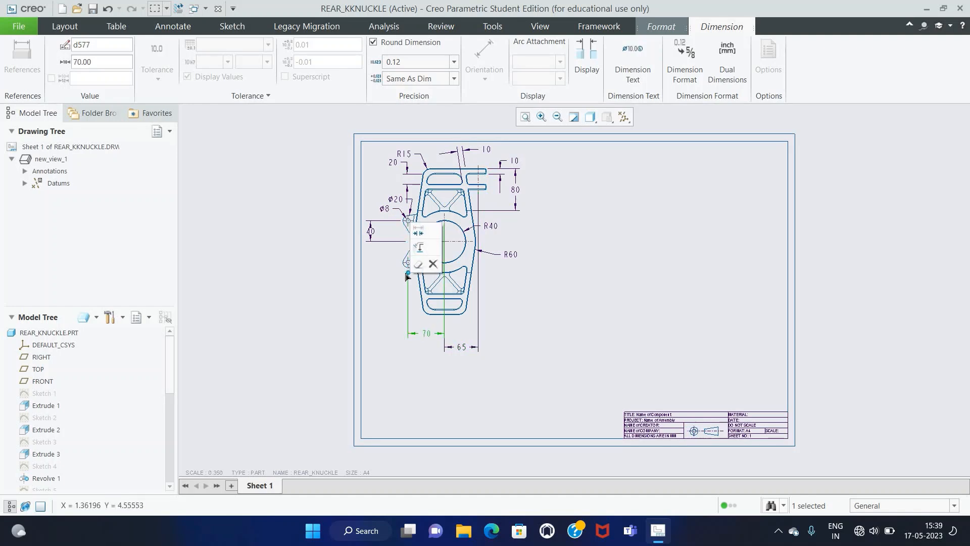
scroll(409, 273, down, 5)
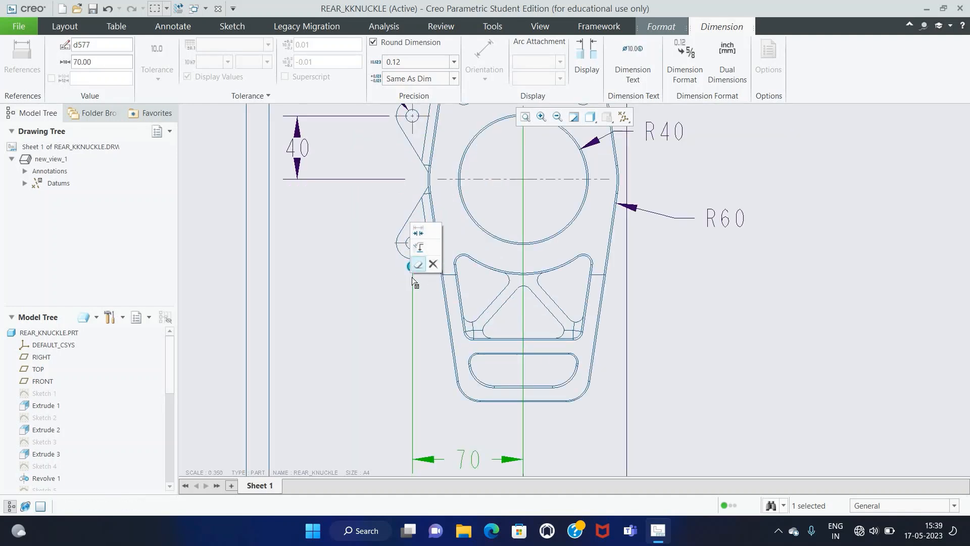
click(386, 291)
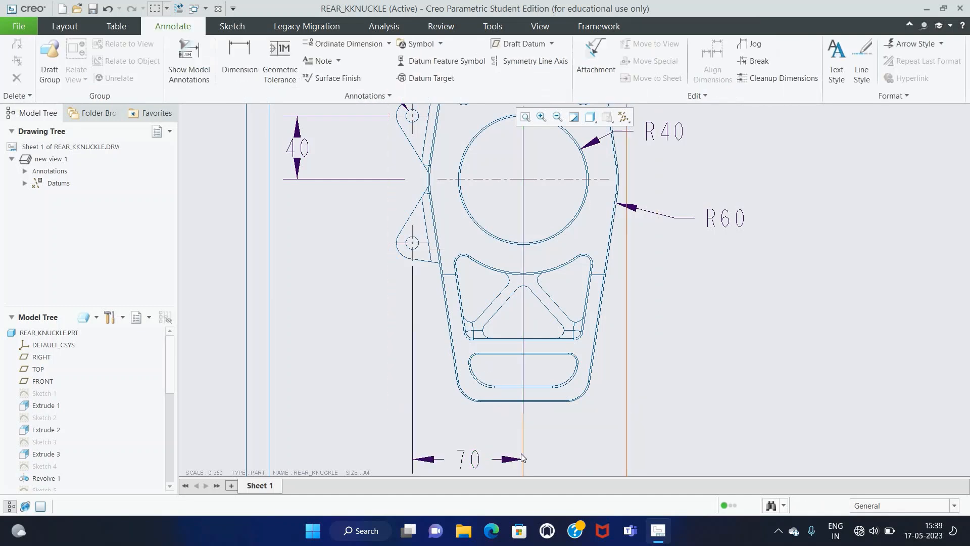
Shorten the 70 dimension's centre extension line so it starts just beneath the knuckle's lower edge.
click(524, 365)
scroll(516, 348, up, 3)
click(516, 386)
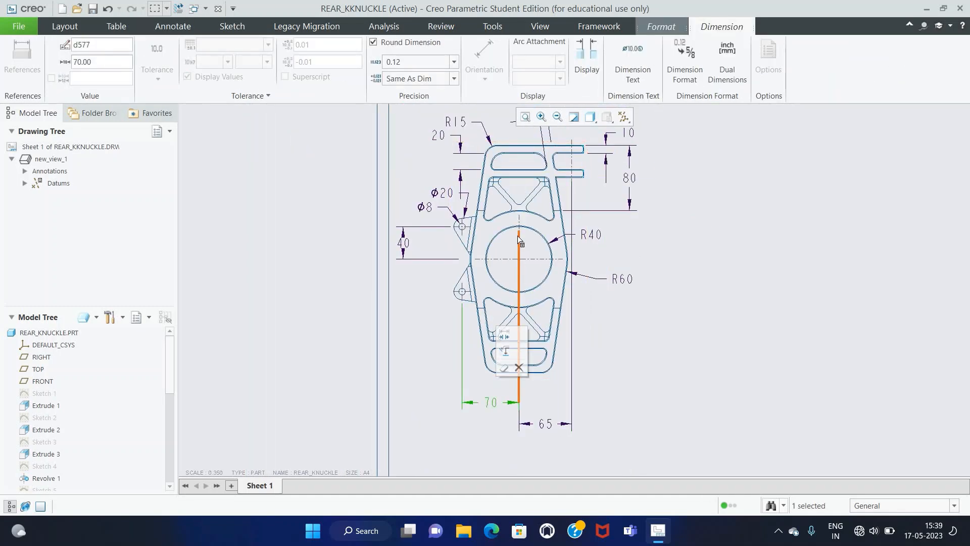
click(533, 389)
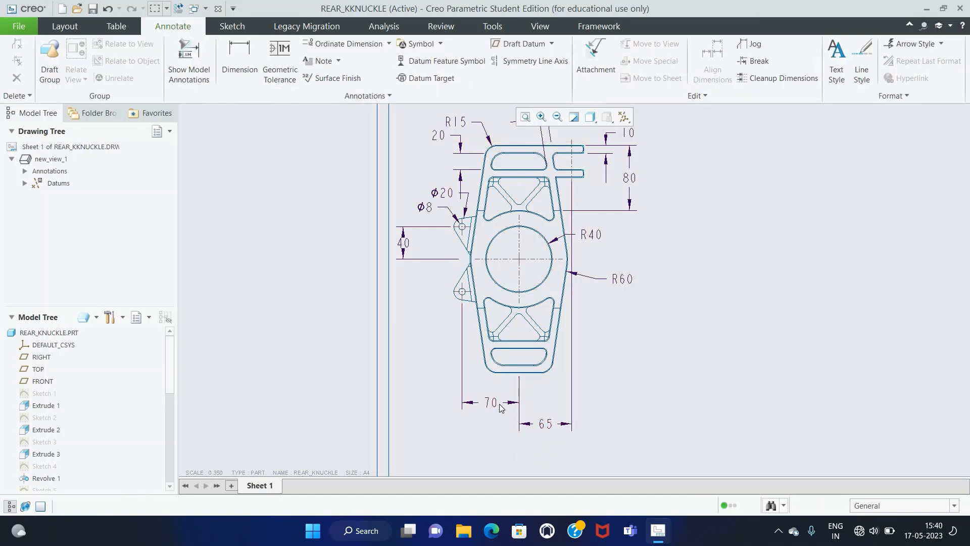
Move the 70 and 65 dimensions closer to the knuckle's lower edge and line them up in one row.
drag(494, 402, 493, 387)
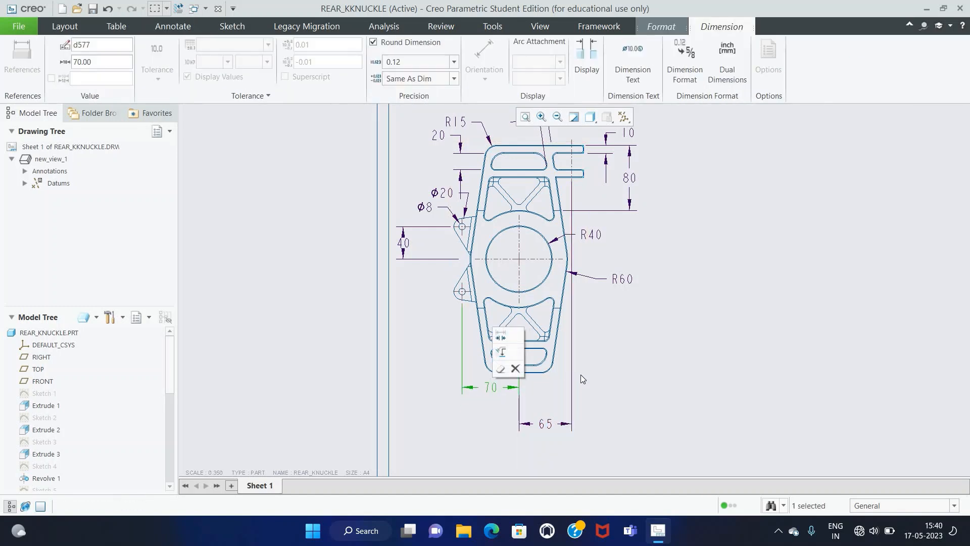
click(592, 392)
drag(552, 427, 548, 390)
click(635, 356)
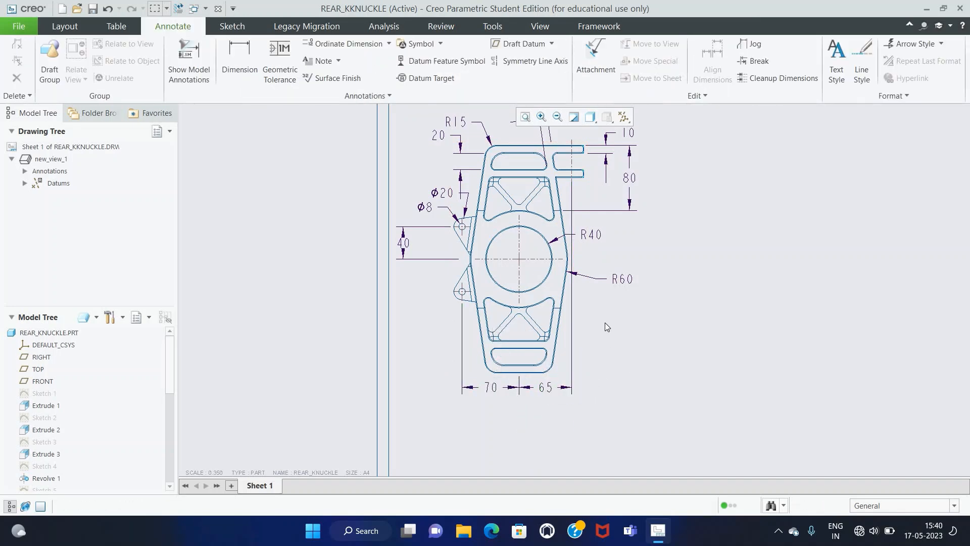
Shorten the 65 dimension's outer extension line to just below the fork and move the dimension above the knuckle.
click(571, 388)
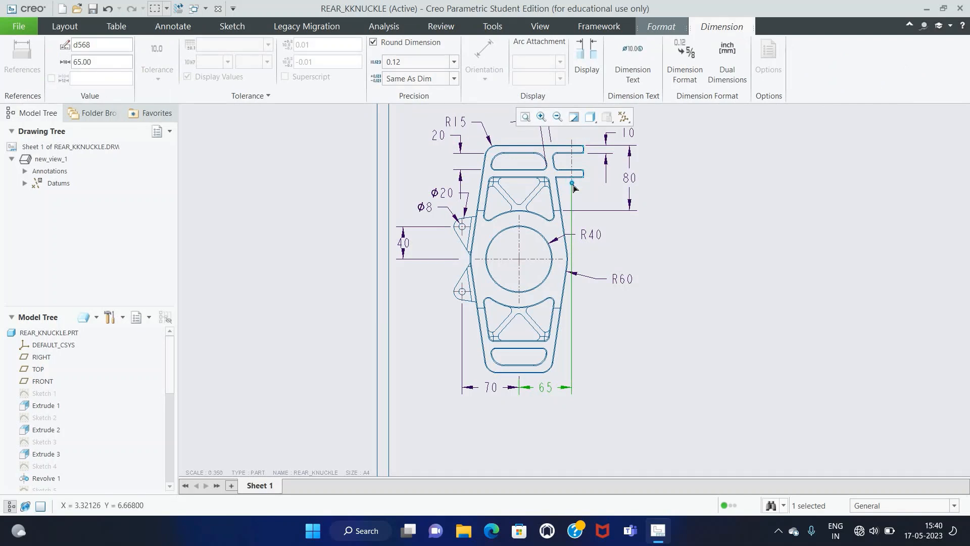
drag(549, 387, 551, 123)
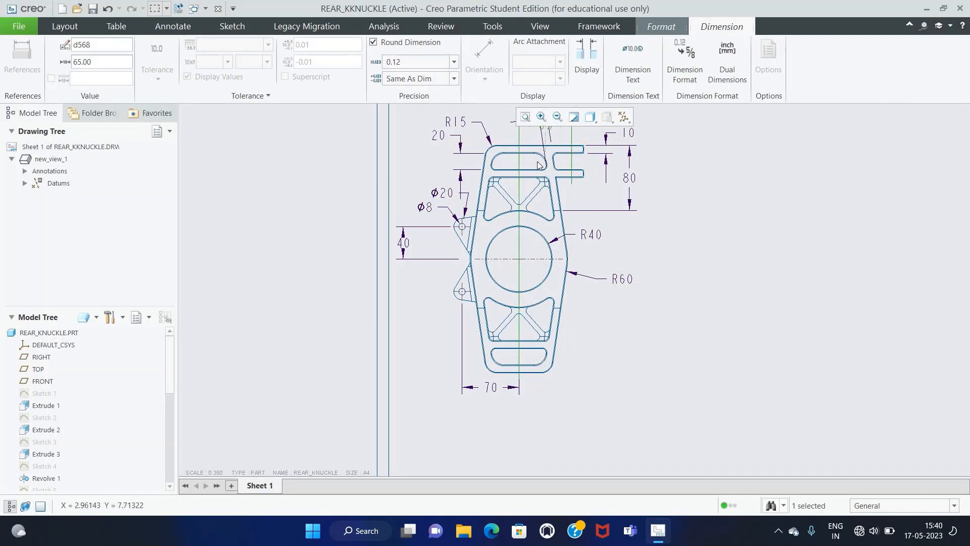
scroll(532, 169, up, 3)
scroll(526, 141, down, 4)
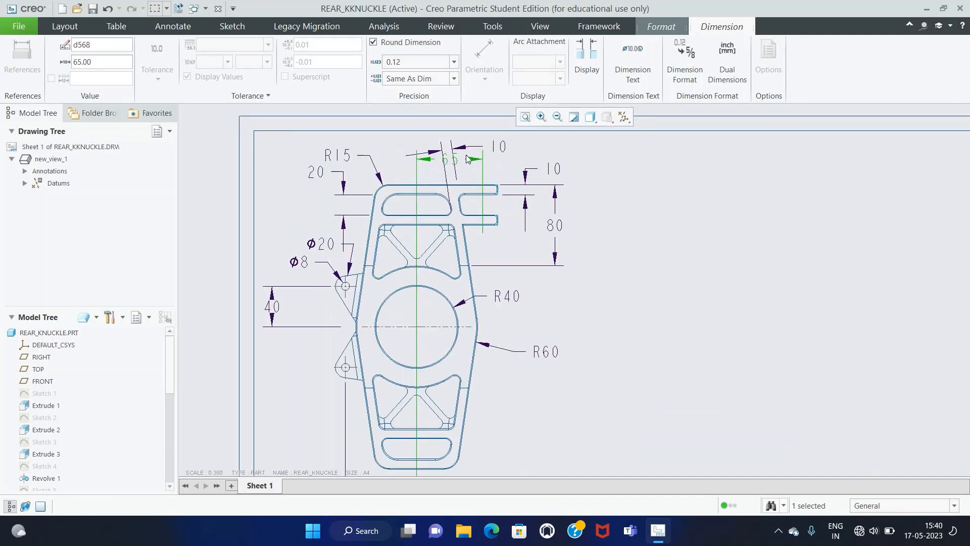
click(472, 185)
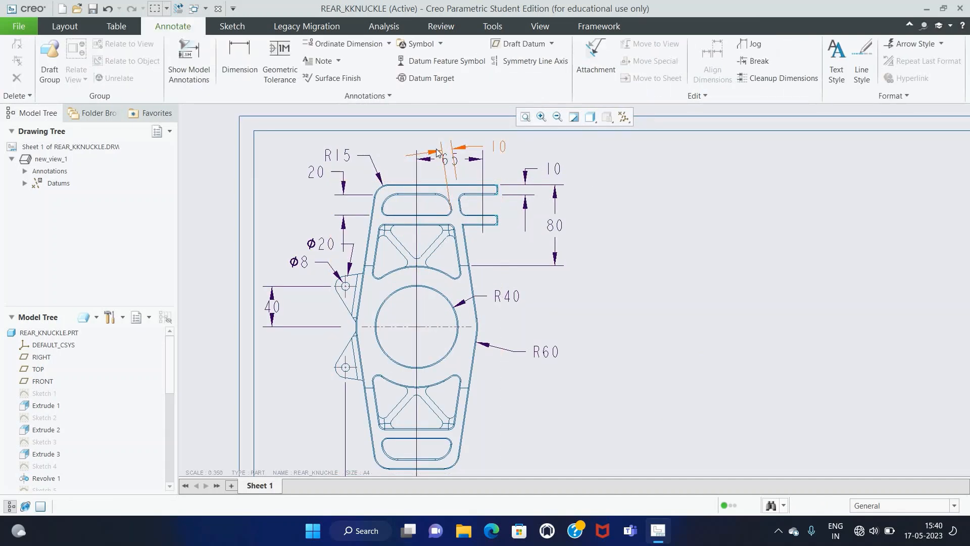
Move the slanted wall's 10 dimension down below the fork, with its text between the knuckle and the 80 dimension.
click(451, 142)
drag(477, 169, 499, 247)
click(602, 258)
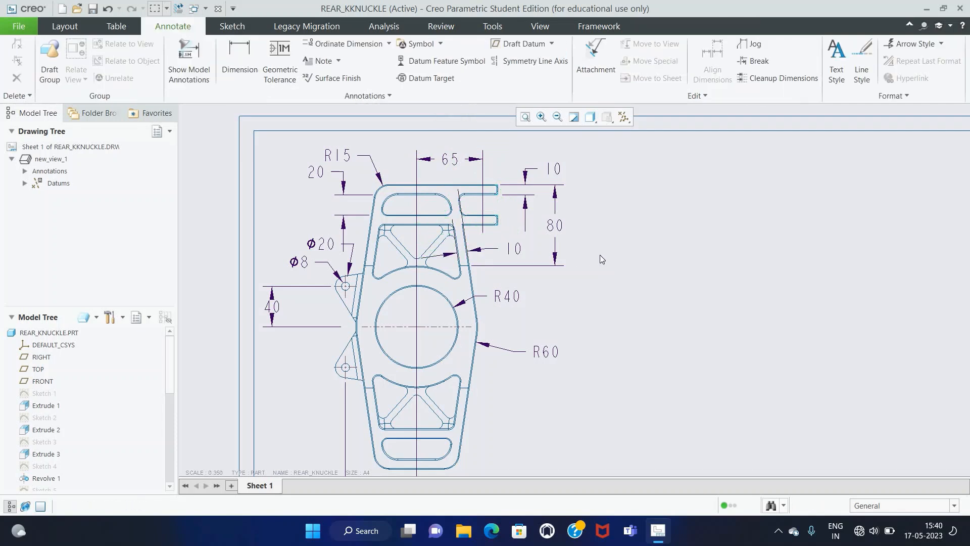
Lower the 65 dimension slightly and shorten its centre extension line so it ends at the knuckle's upper edge.
click(460, 161)
click(425, 273)
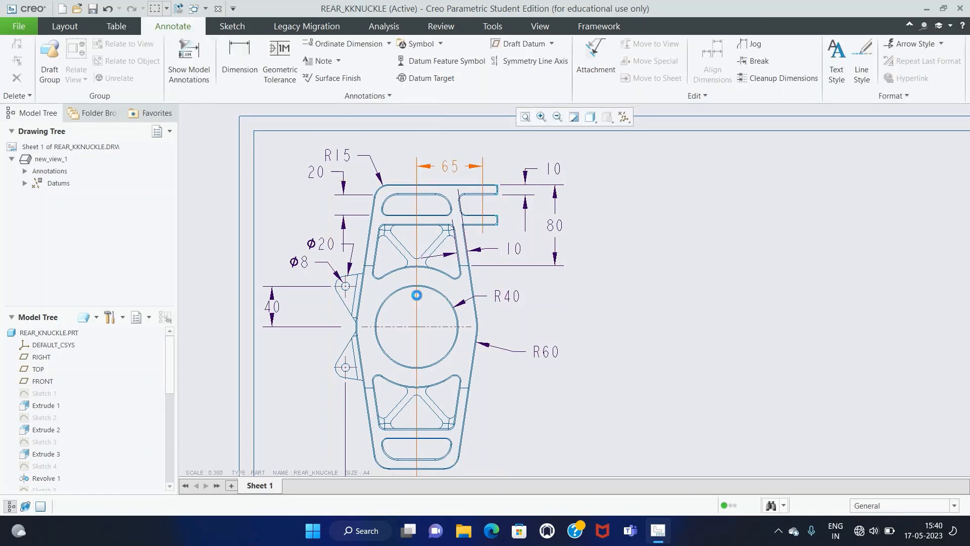
click(416, 296)
scroll(416, 293, up, 2)
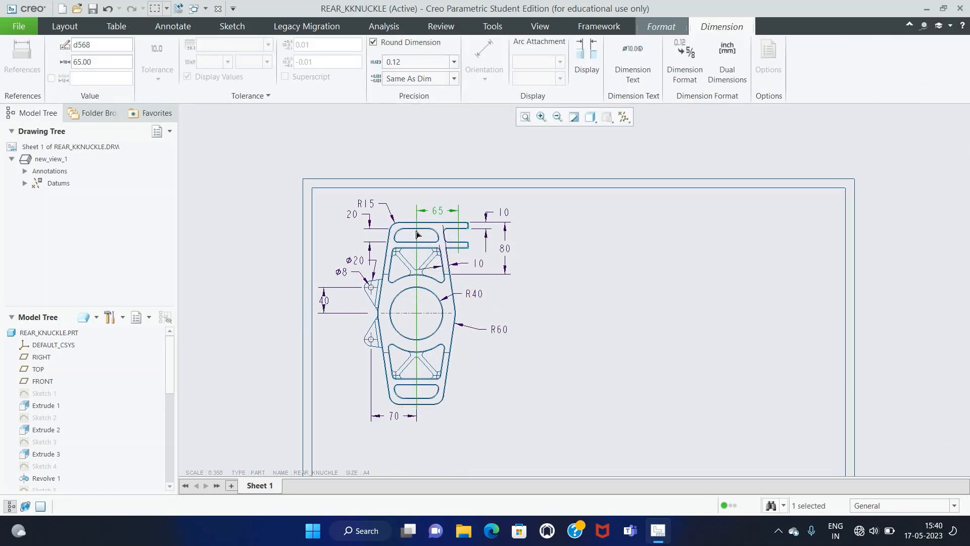
scroll(428, 354, down, 2)
scroll(429, 373, up, 1)
click(526, 117)
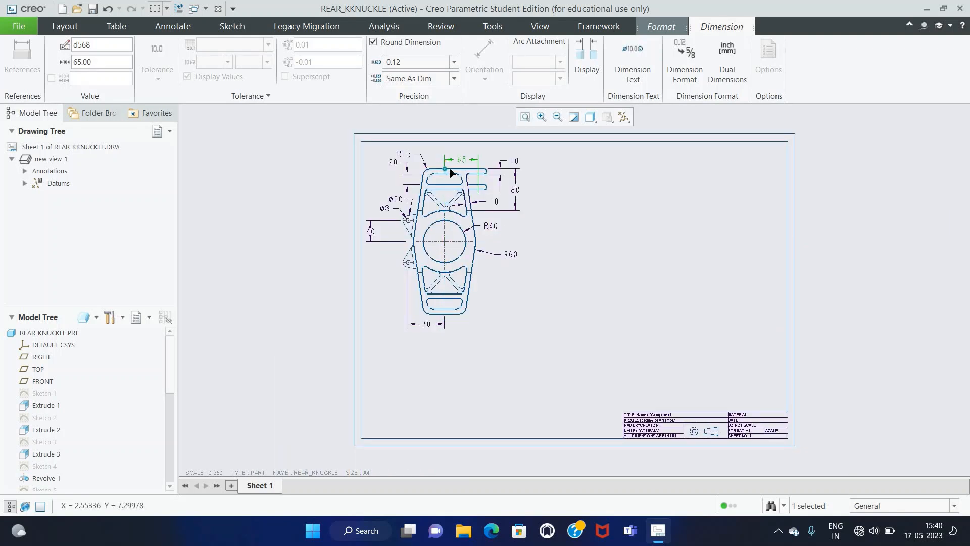
click(563, 190)
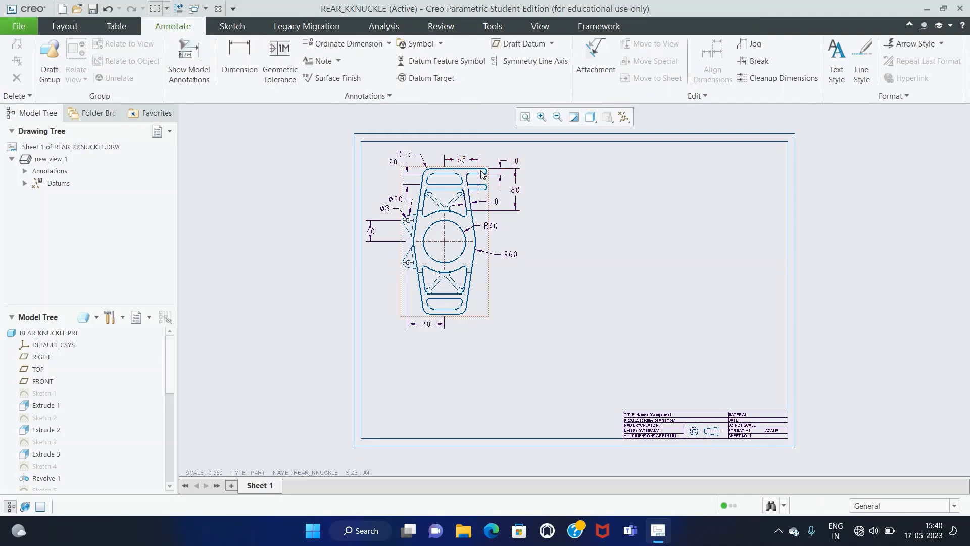
Shorten the 65 dimension's outer extension line so it ends at the fork's upper edge.
scroll(482, 175, down, 3)
click(475, 217)
drag(474, 237, 478, 170)
click(708, 199)
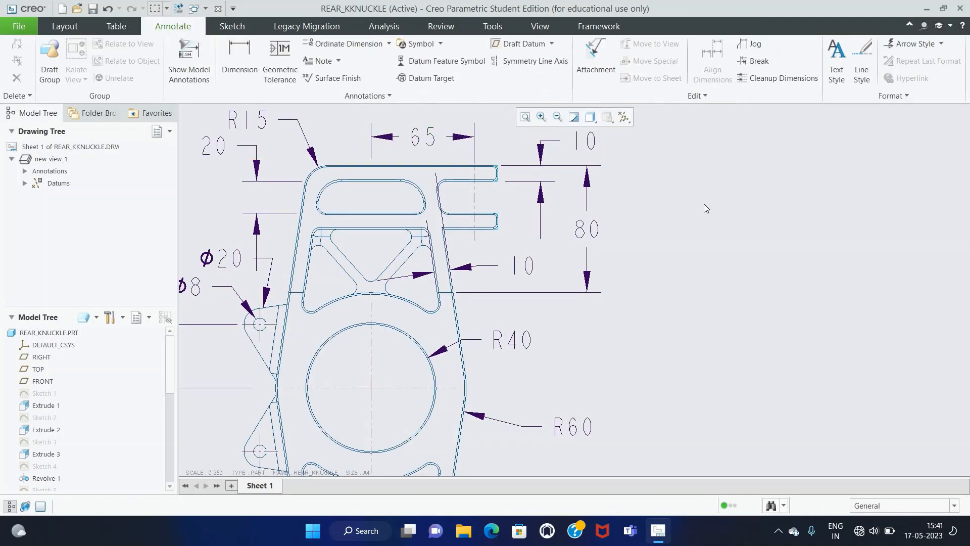
click(524, 117)
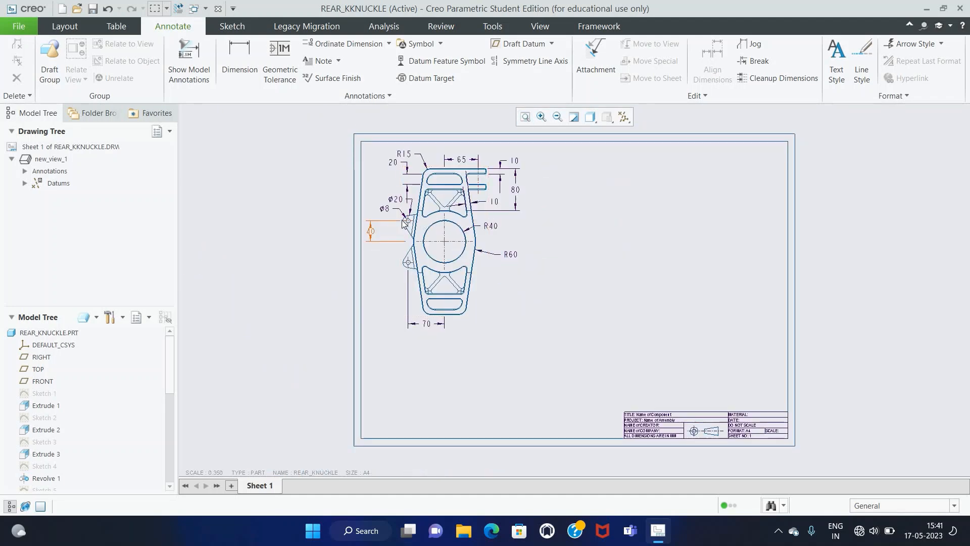
Replace the 40 dimension beside the side lugs with a vertical dimension between the two lug holes' centres.
drag(371, 231, 394, 236)
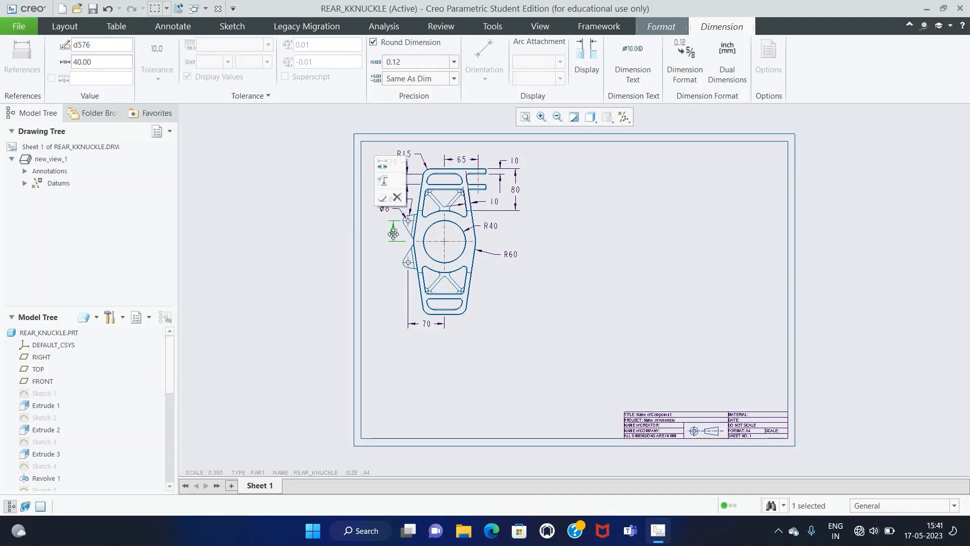
click(399, 197)
click(239, 55)
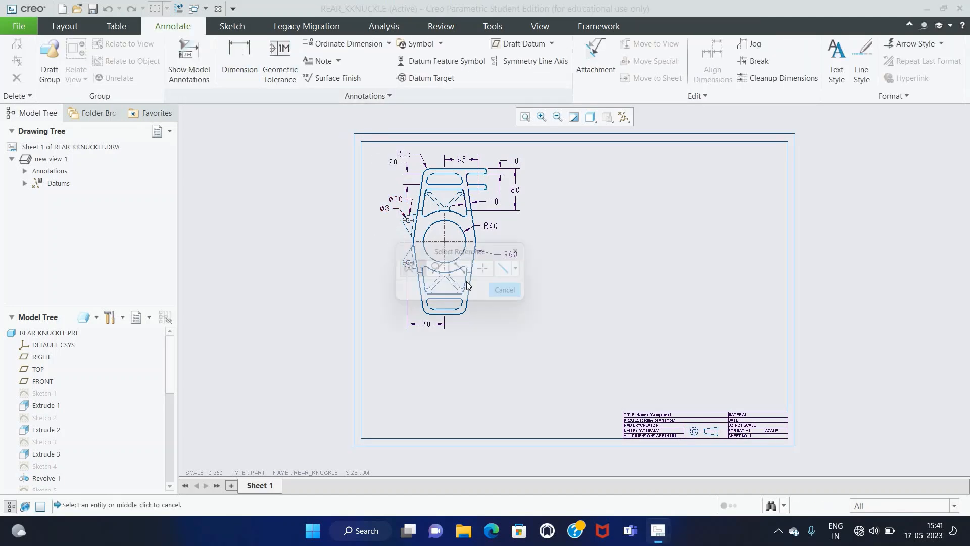
scroll(422, 253, up, 3)
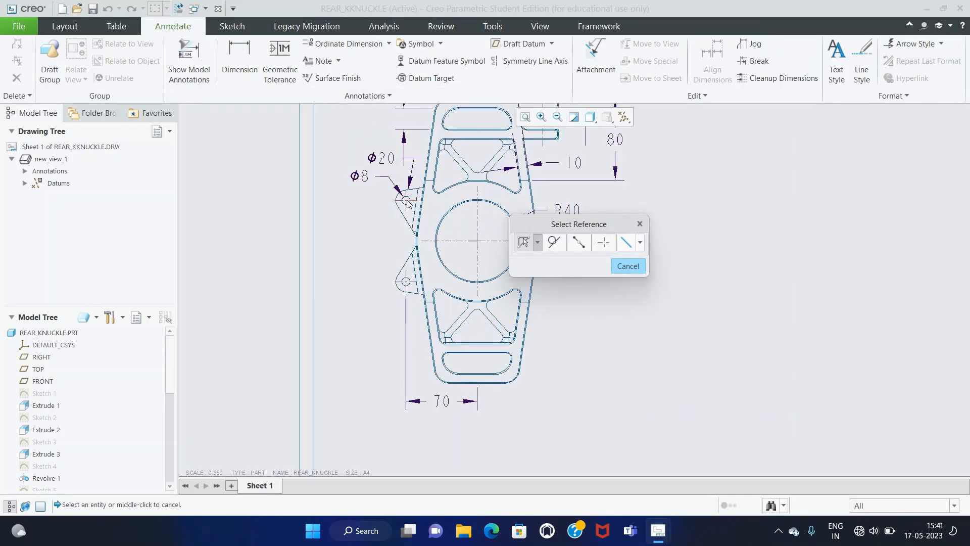
click(407, 202)
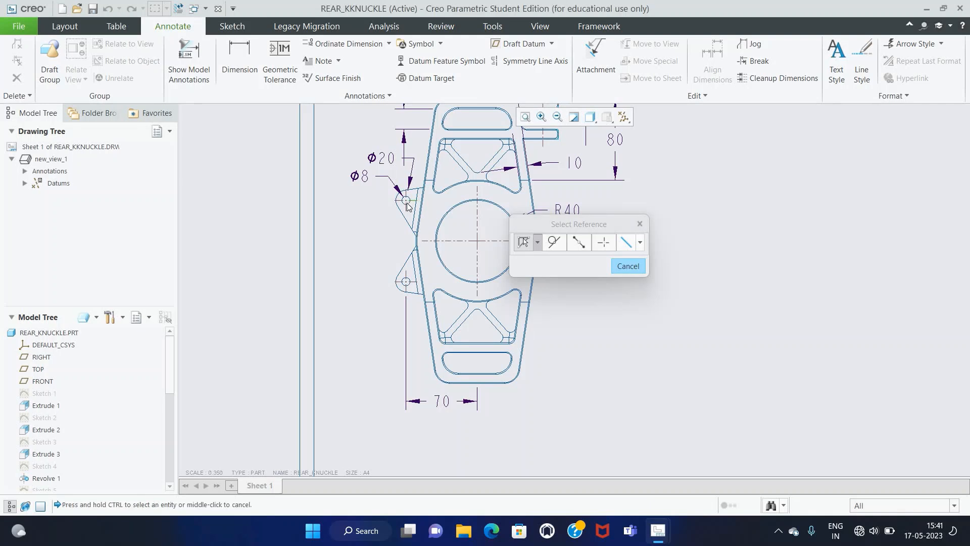
ctrl+click(407, 285)
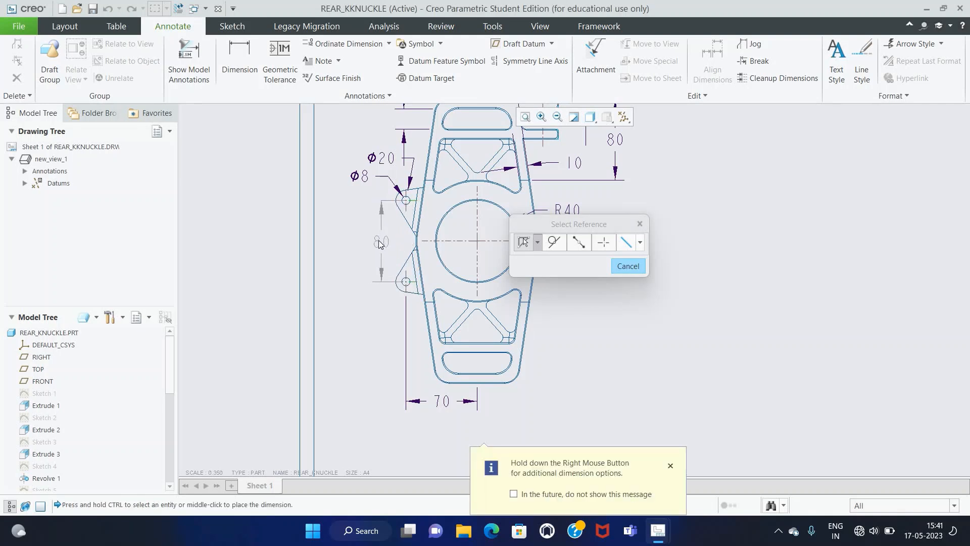
middle_click(382, 242)
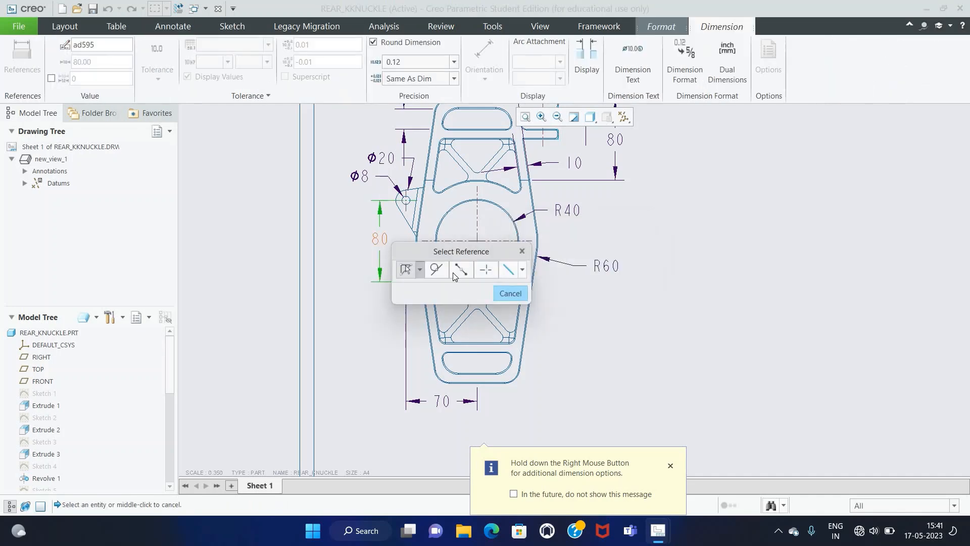
click(511, 290)
Move the R60 dimension closer to the knuckle's side and slightly upward.
click(616, 273)
mouse_move(612, 265)
mouse_down()
mouse_move(581, 264)
mouse_move(584, 256)
mouse_up()
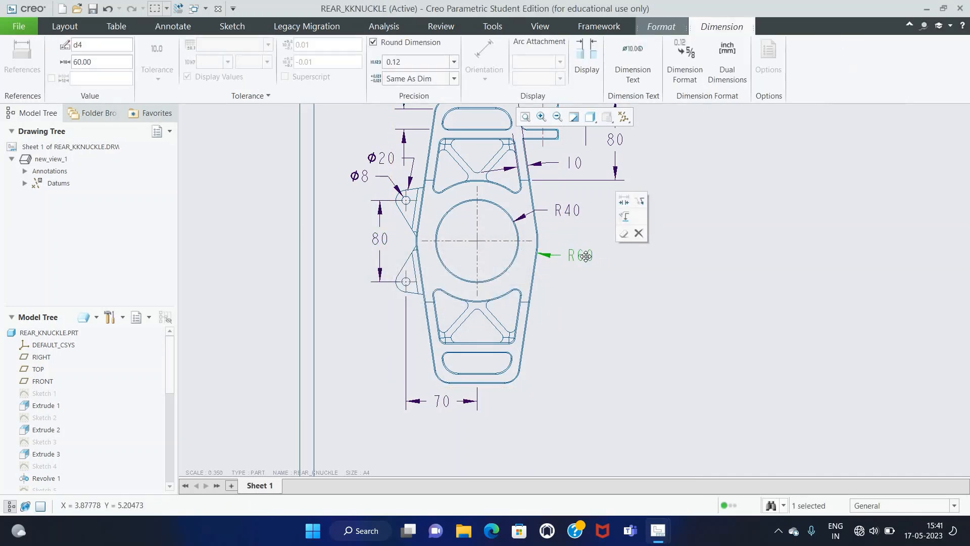
click(618, 262)
Space out the Ø20 and Ø8 dimensions of the upper lug, with Ø20 above Ø8 and clear of the view.
scroll(617, 262, up, 2)
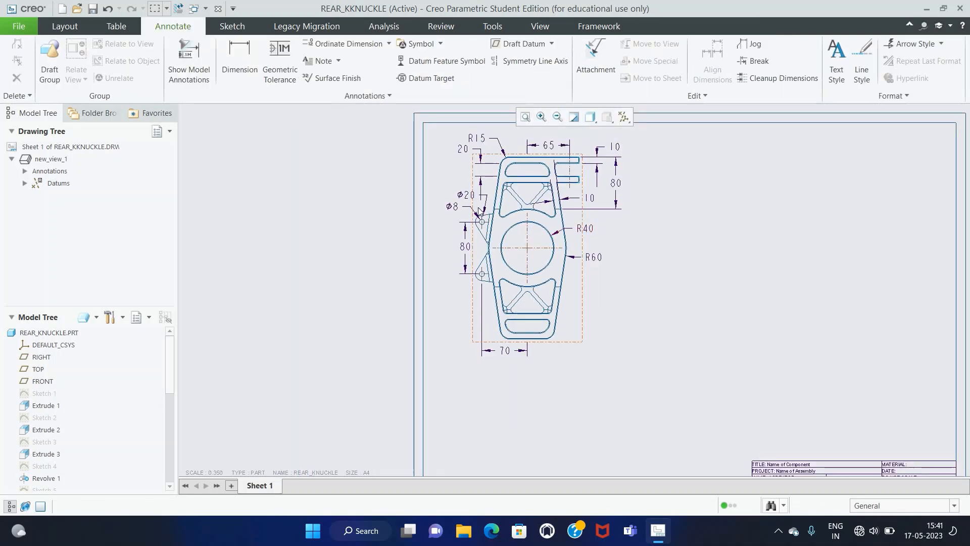
click(465, 195)
mouse_move(465, 195)
mouse_down()
mouse_move(456, 189)
mouse_move(458, 211)
mouse_up()
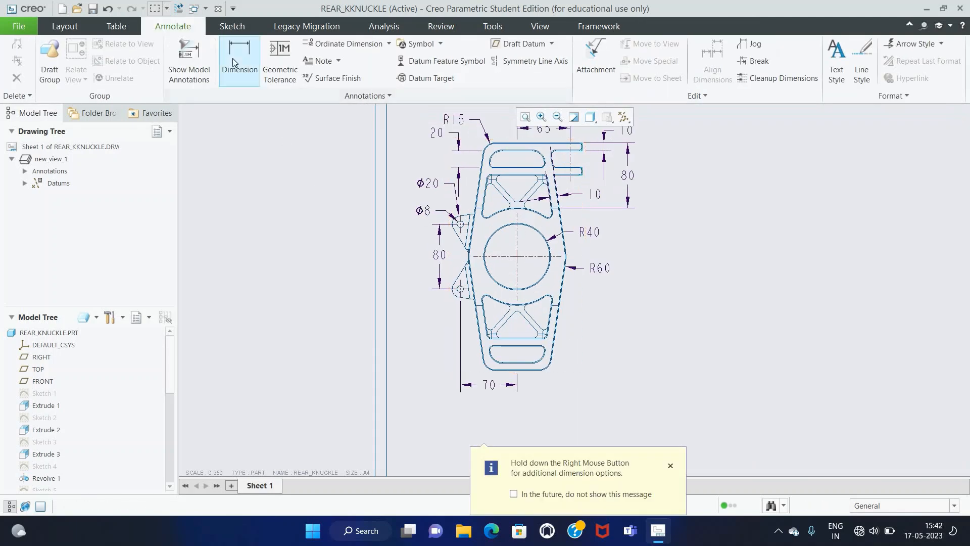
Dimension the rounded left corner of the knuckle's upper slot as a radius, with the text outside the left wall.
click(237, 62)
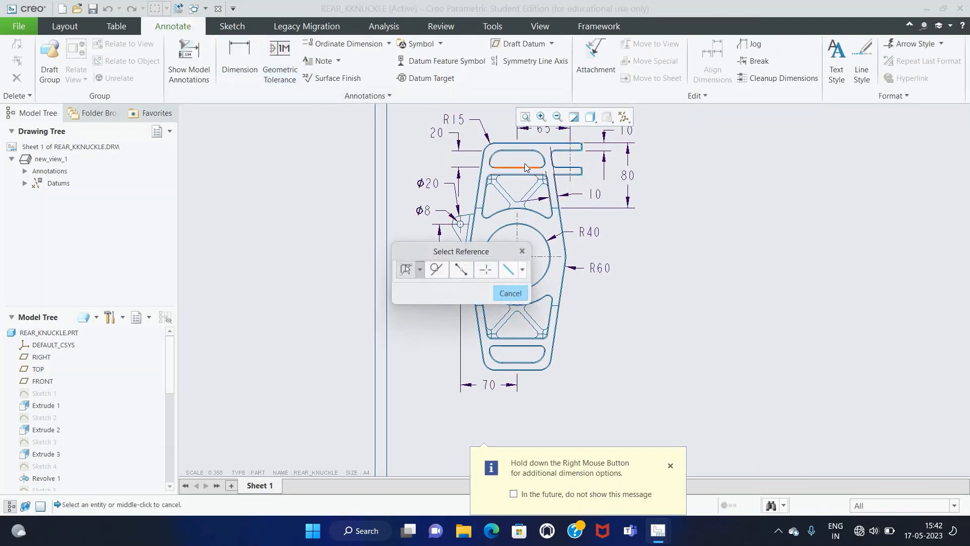
scroll(526, 165, down, 5)
click(438, 137)
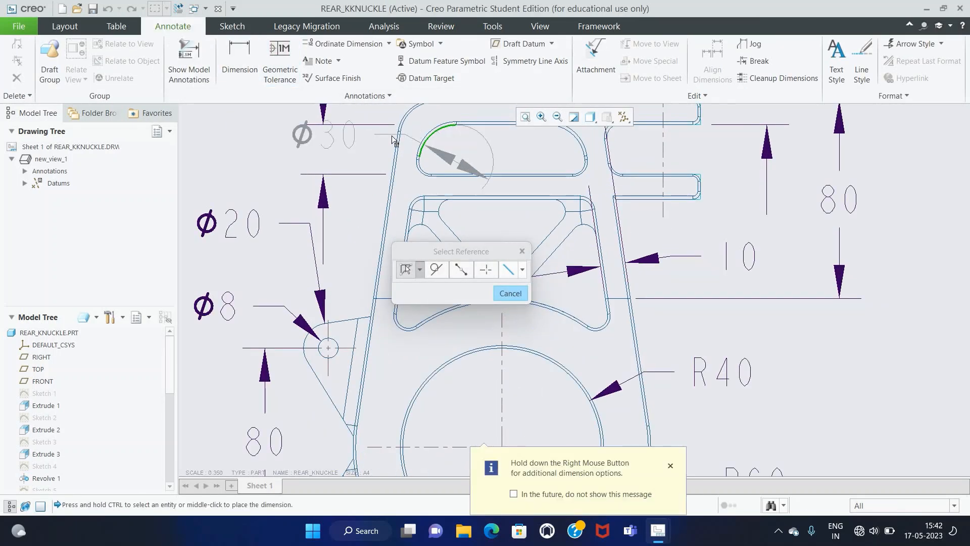
scroll(394, 142, up, 3)
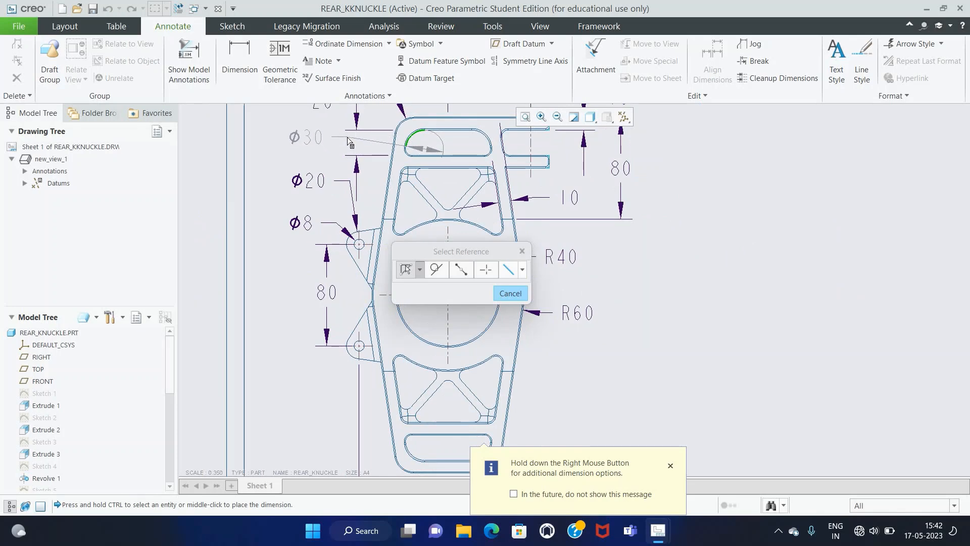
middle_click(350, 140)
click(484, 53)
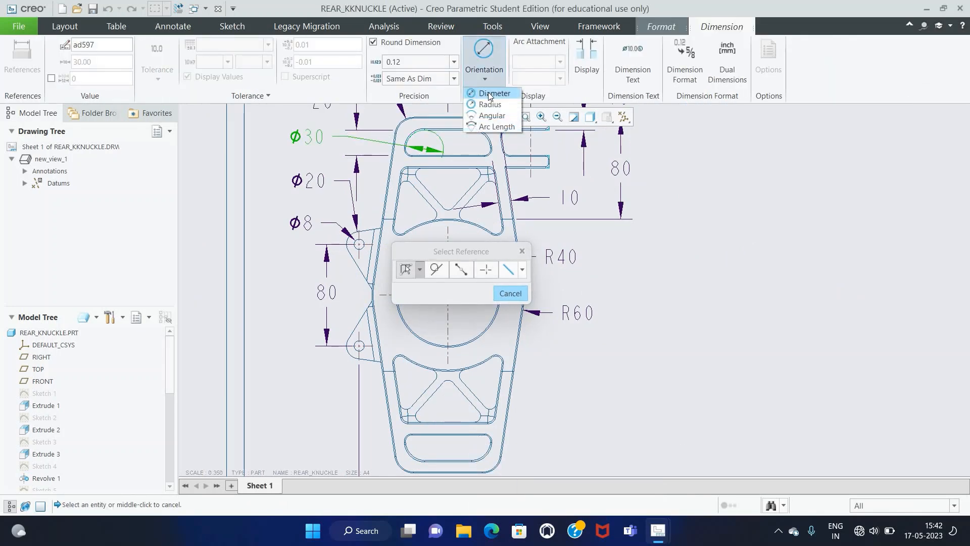
click(486, 104)
scroll(444, 157, up, 3)
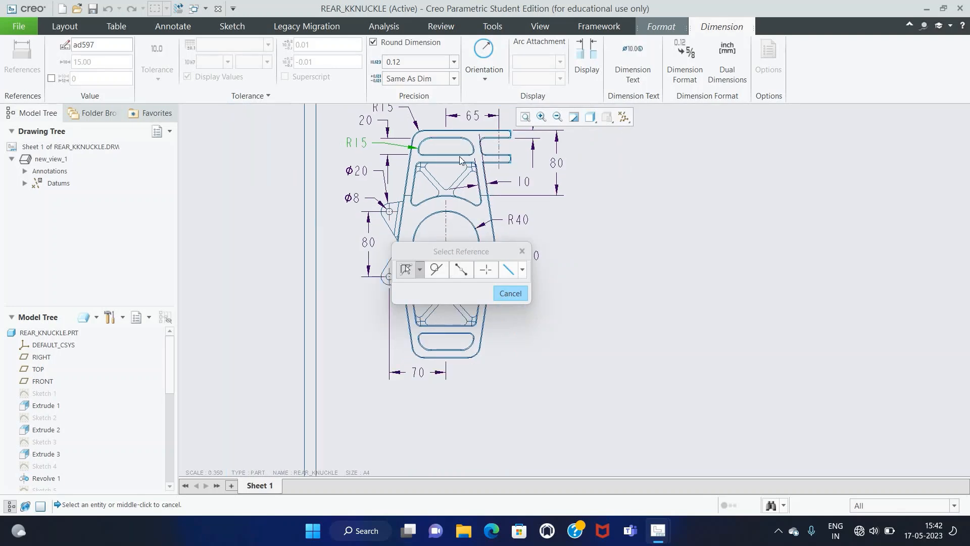
click(692, 206)
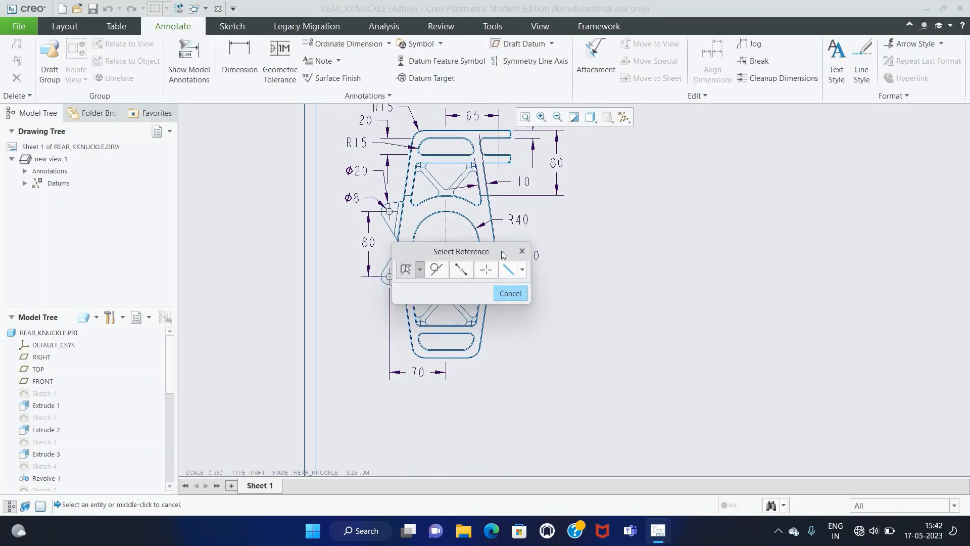
Dimension the upper pocket's lower right corner arc as a radius, with the text outside the knuckle above R40.
scroll(480, 217, down, 2)
click(475, 196)
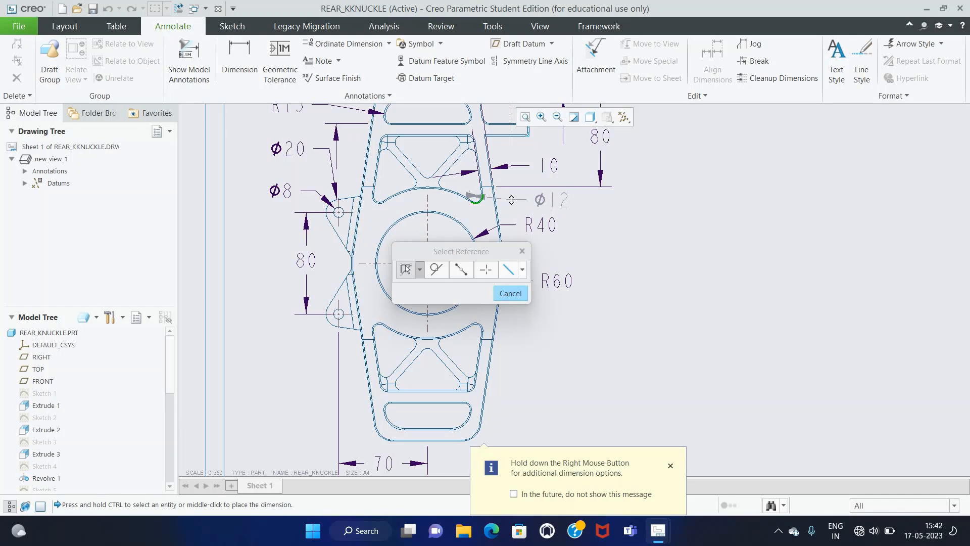
middle_click(512, 204)
click(484, 61)
click(490, 104)
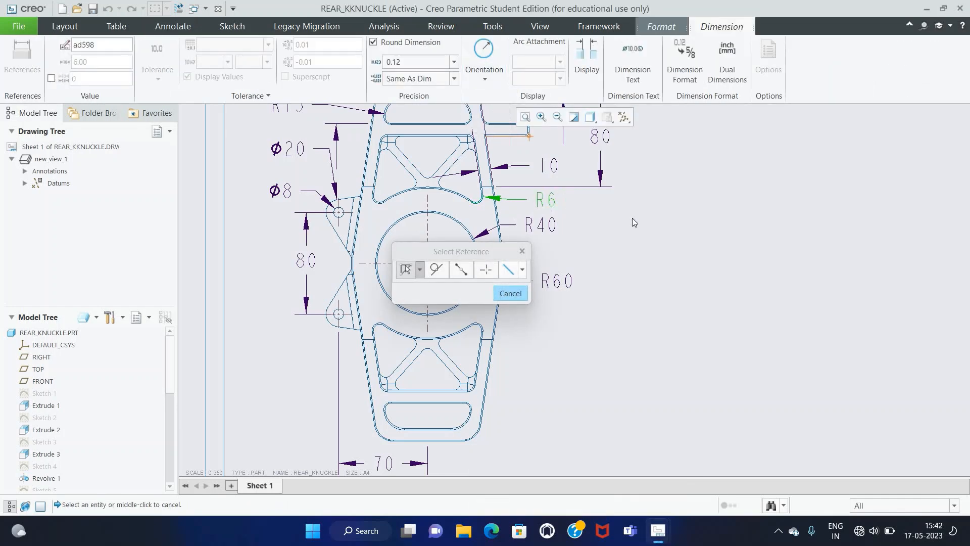
click(642, 247)
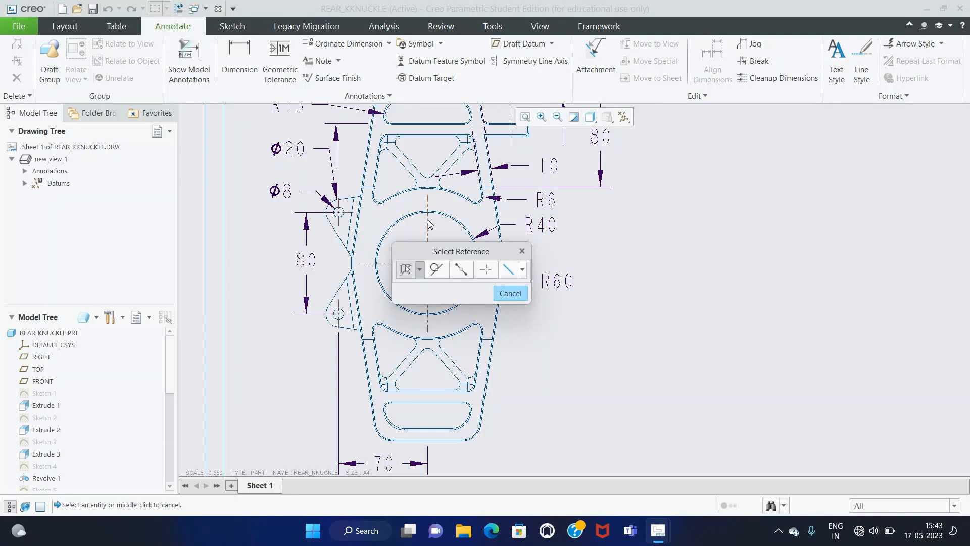
Dimension the lower pocket's upper right corner arc as a radius, with the text outside the knuckle below R60.
click(483, 322)
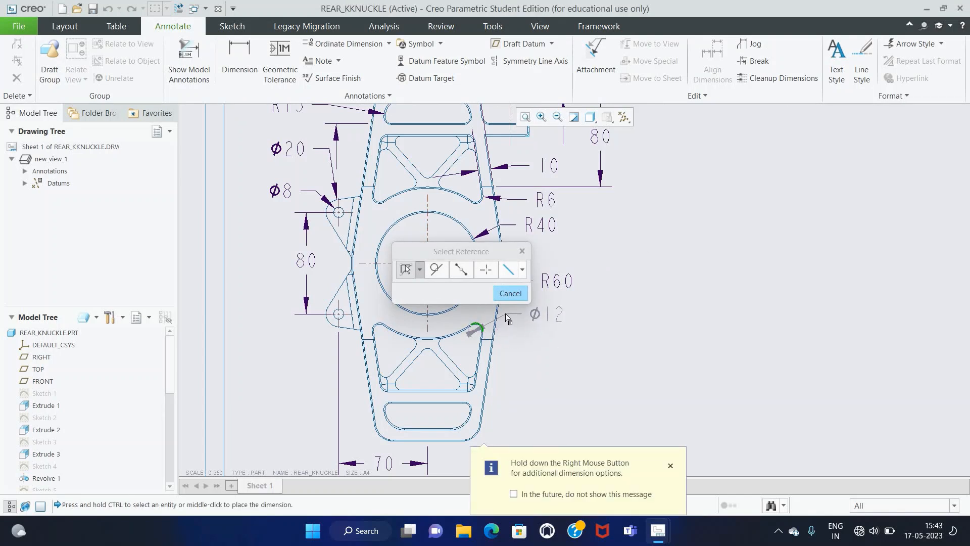
middle_click(509, 315)
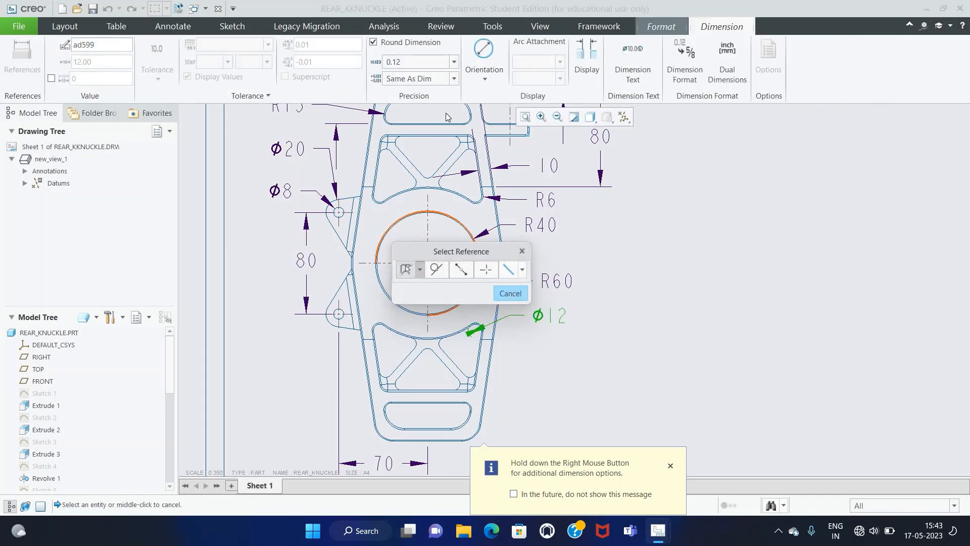
click(480, 80)
click(489, 104)
Dimension the fillet arc at the upper end of the lower pocket's right rib as a radius, with the text outside the knuckle.
scroll(441, 378, down, 2)
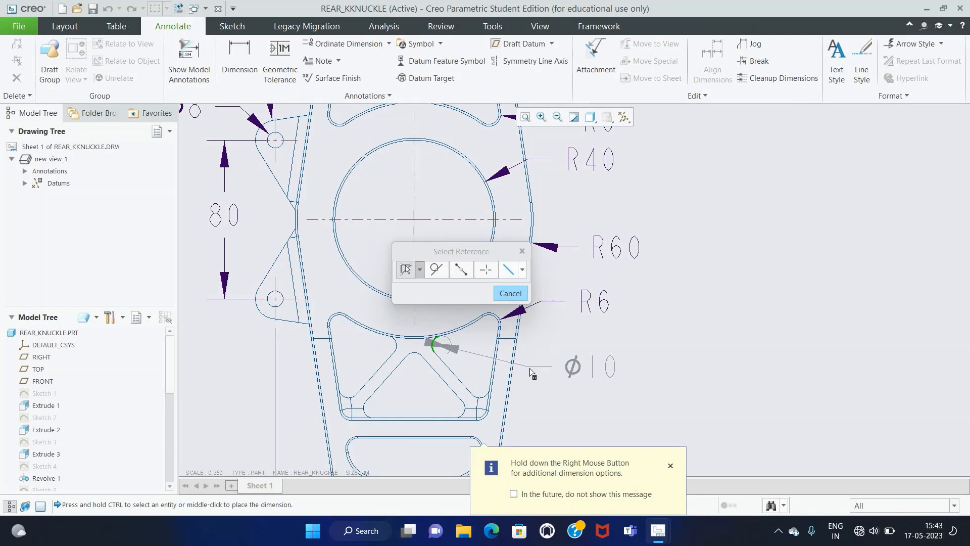
middle_click(530, 362)
click(484, 74)
click(493, 101)
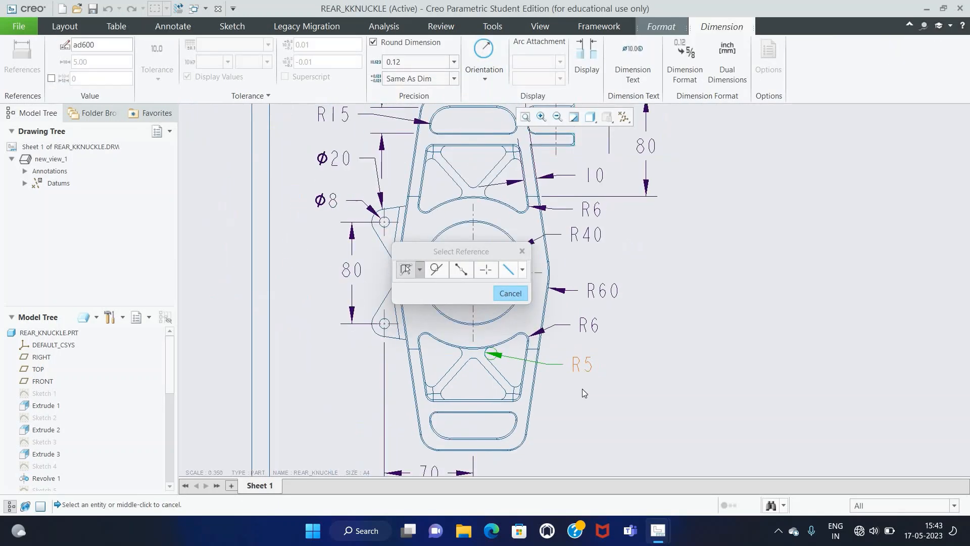
scroll(579, 368, up, 3)
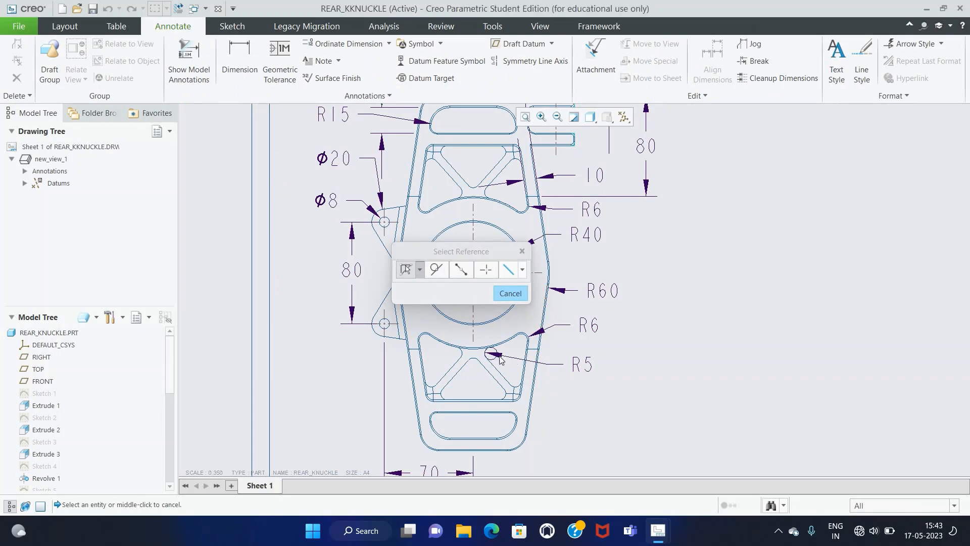
middle_click(496, 355)
click(580, 364)
double_click(580, 363)
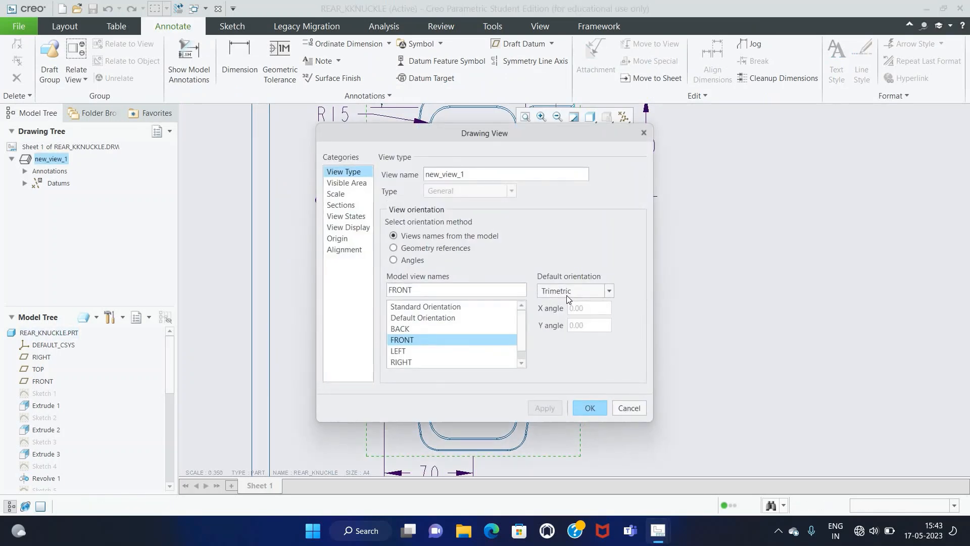
click(629, 408)
Trim the arc extension of the lower pocket's R5 dimension back to the rib fillet.
click(494, 352)
scroll(409, 371, down, 4)
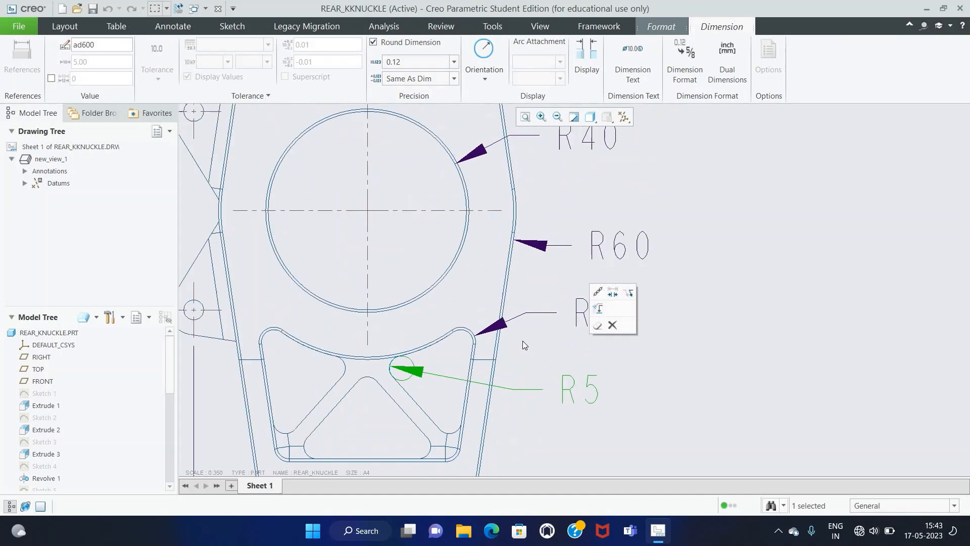
scroll(409, 372, down, 4)
drag(409, 370, 409, 365)
scroll(467, 384, up, 1)
scroll(466, 384, up, 2)
click(585, 411)
scroll(585, 411, up, 2)
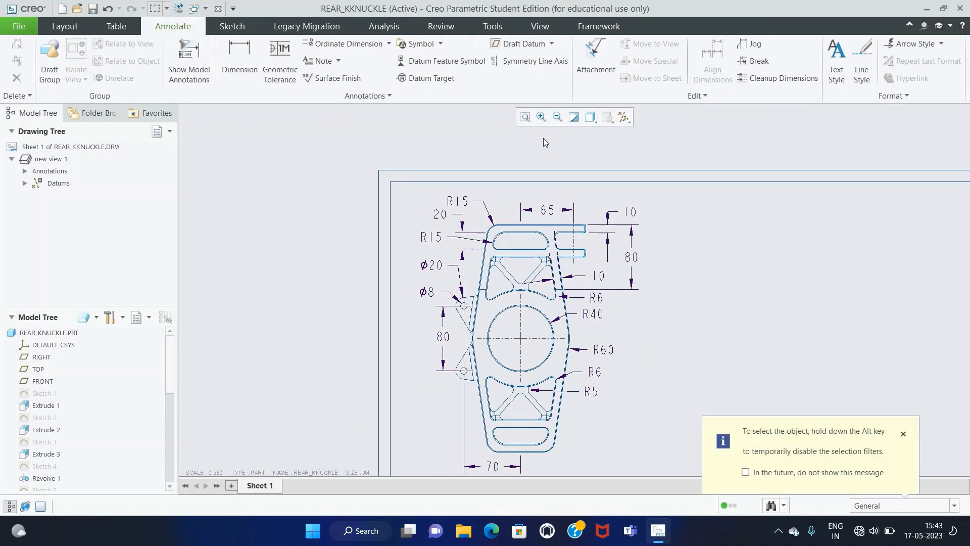
click(525, 117)
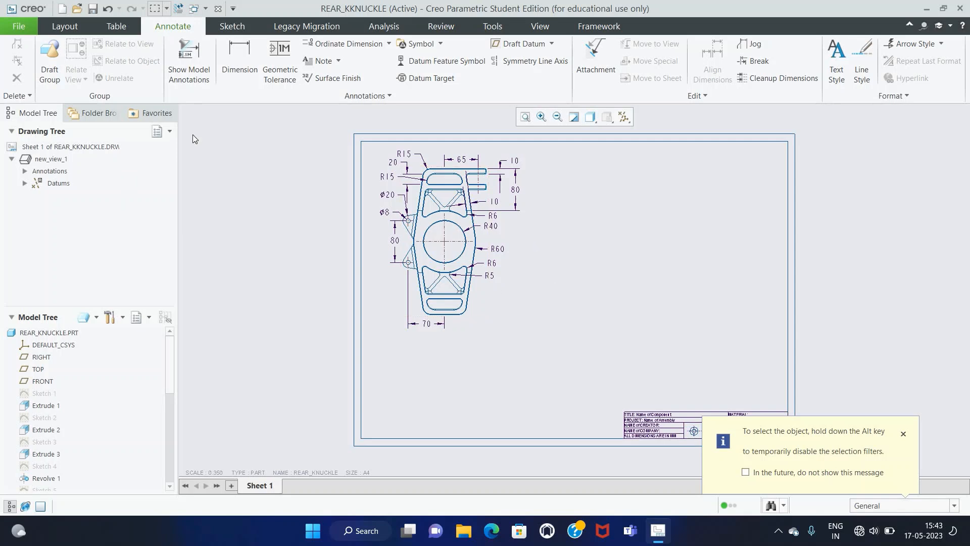
Move the front view slightly up and to the right inside the sheet border.
click(65, 26)
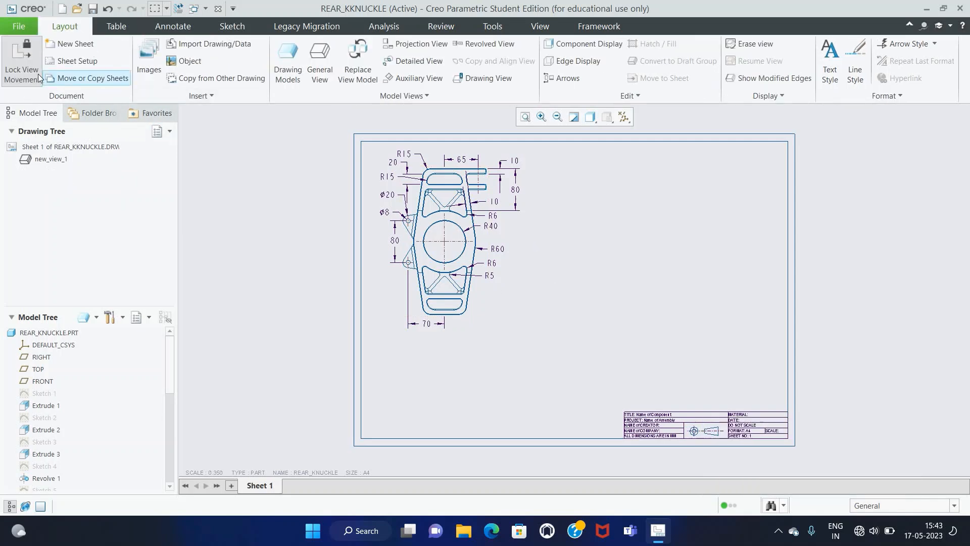
click(404, 303)
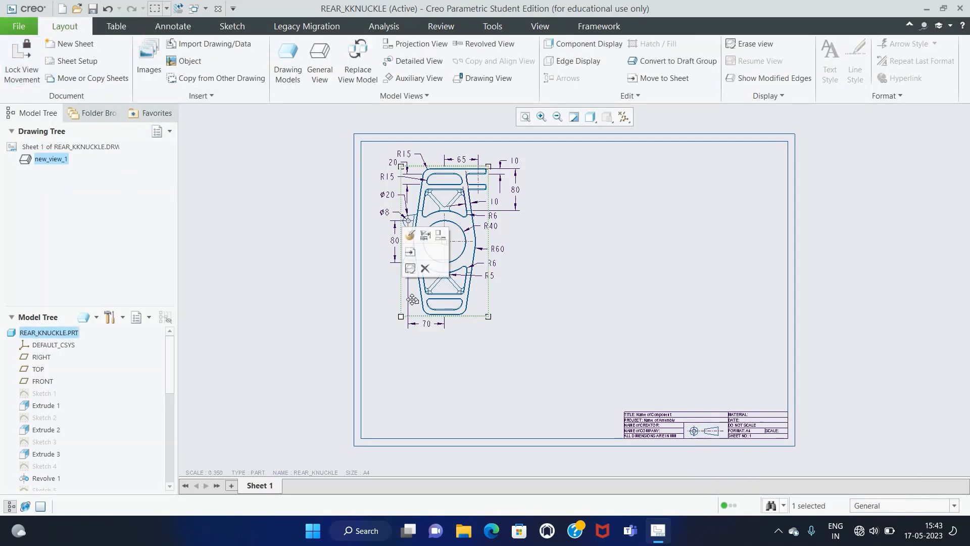
mouse_move(402, 297)
mouse_down()
mouse_move(385, 289)
mouse_move(440, 308)
mouse_up()
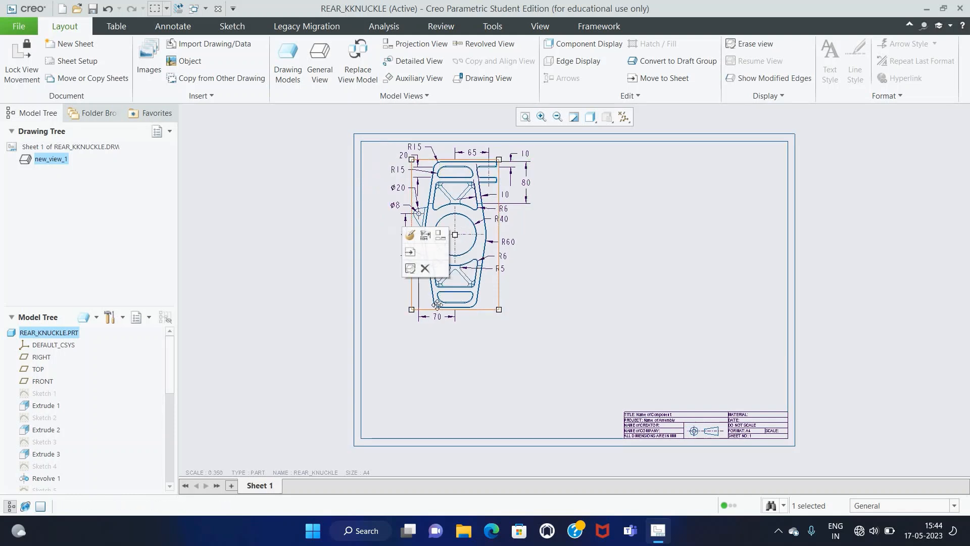
click(533, 366)
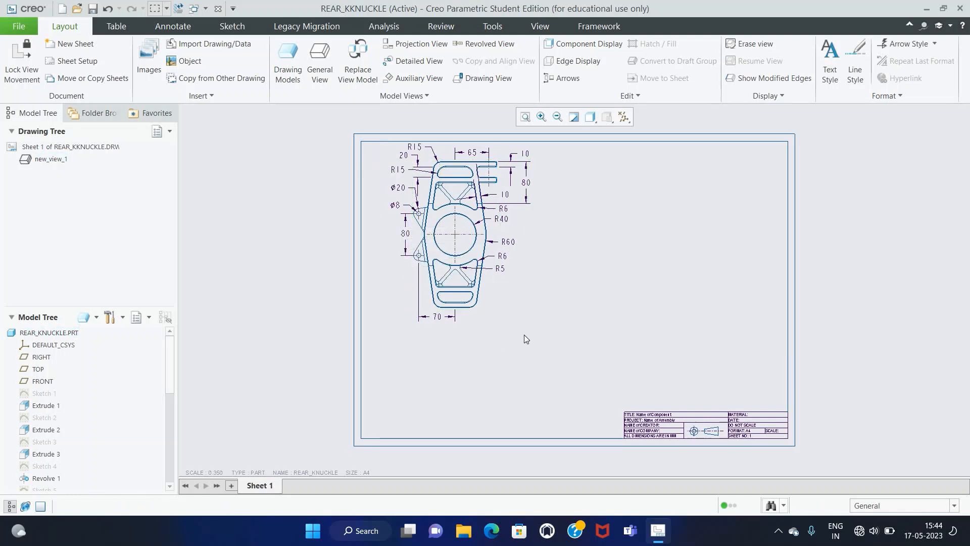
Dimension the knuckle's overall height between its top and bottom edges, with the text outside the 80 dimension beside the front view.
click(173, 26)
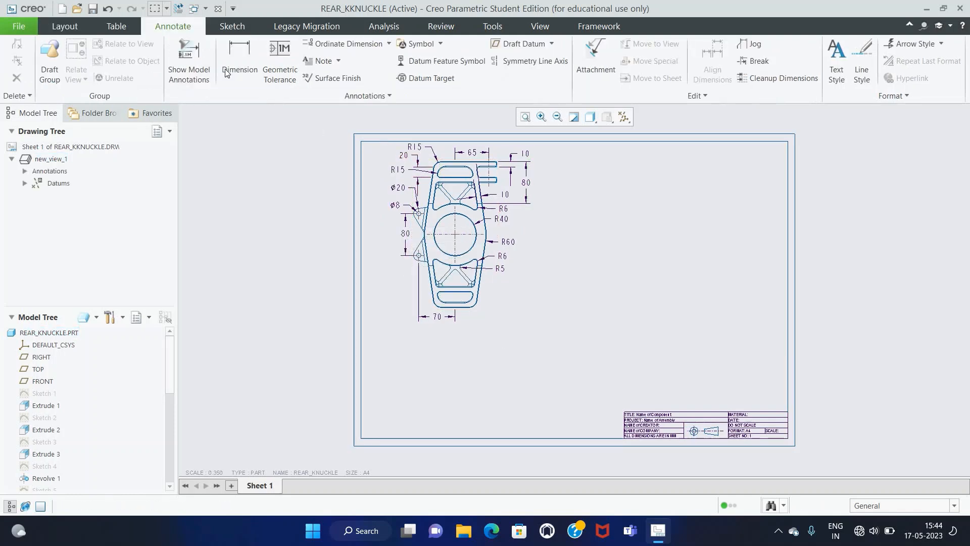
click(249, 84)
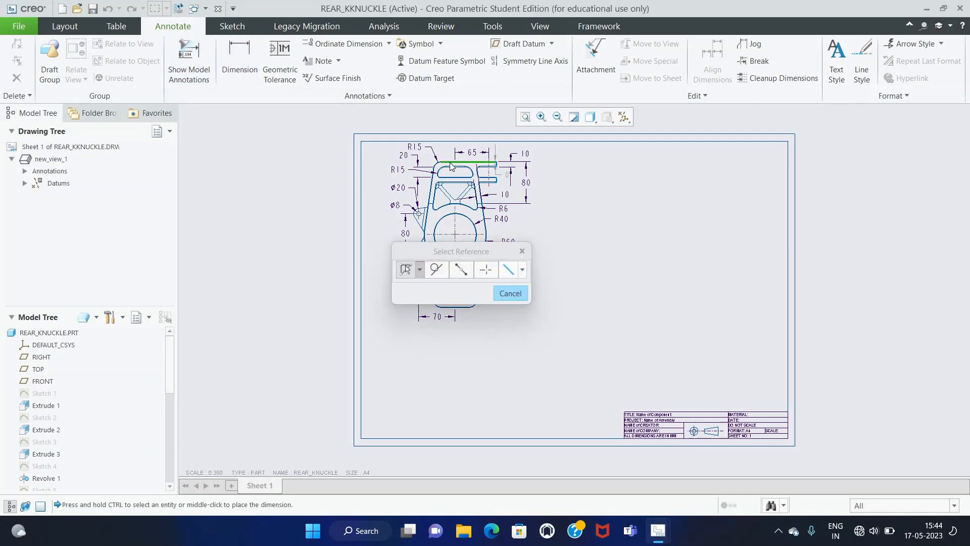
click(451, 308)
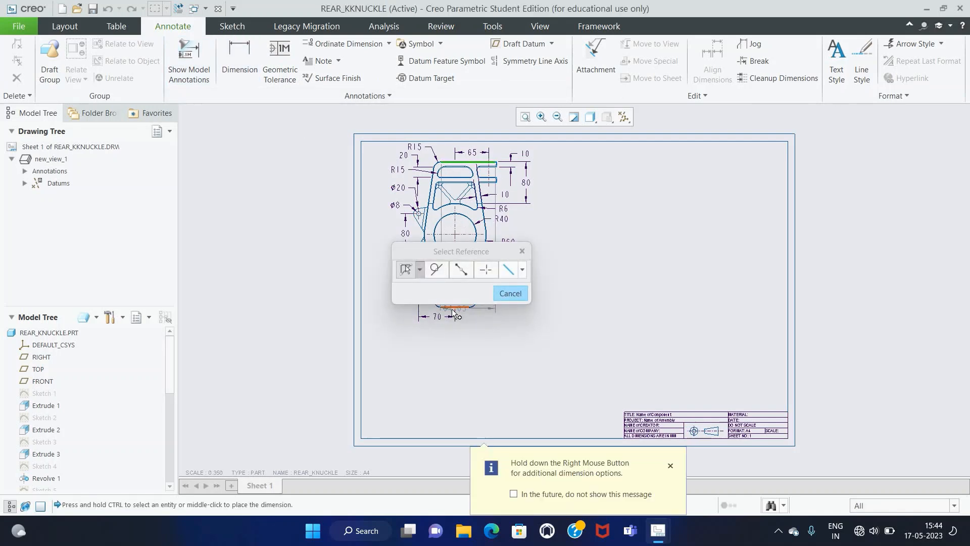
ctrl+click(451, 307)
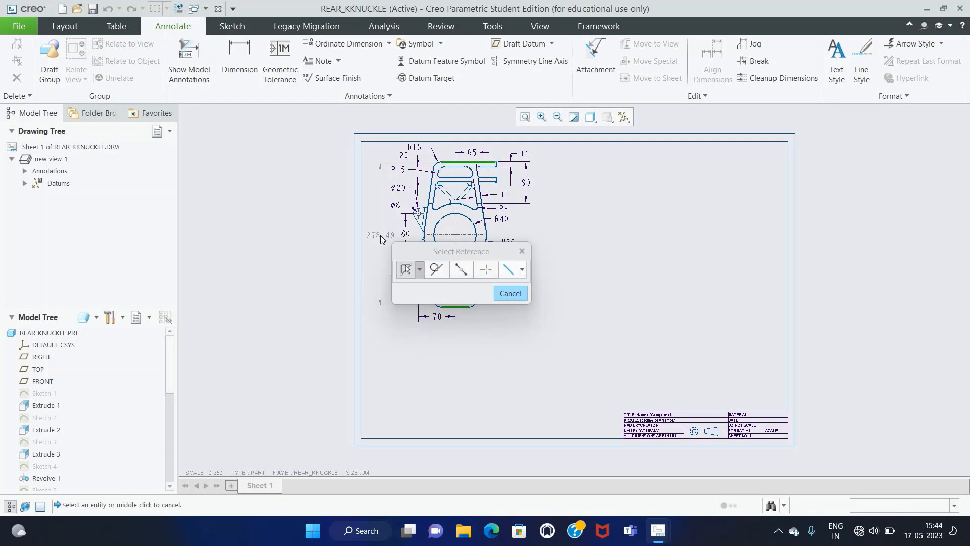
middle_click(380, 235)
click(521, 293)
Trim the lower and upper extension lines of the overall height dimension back to the knuckle's outline.
scroll(405, 302, down, 3)
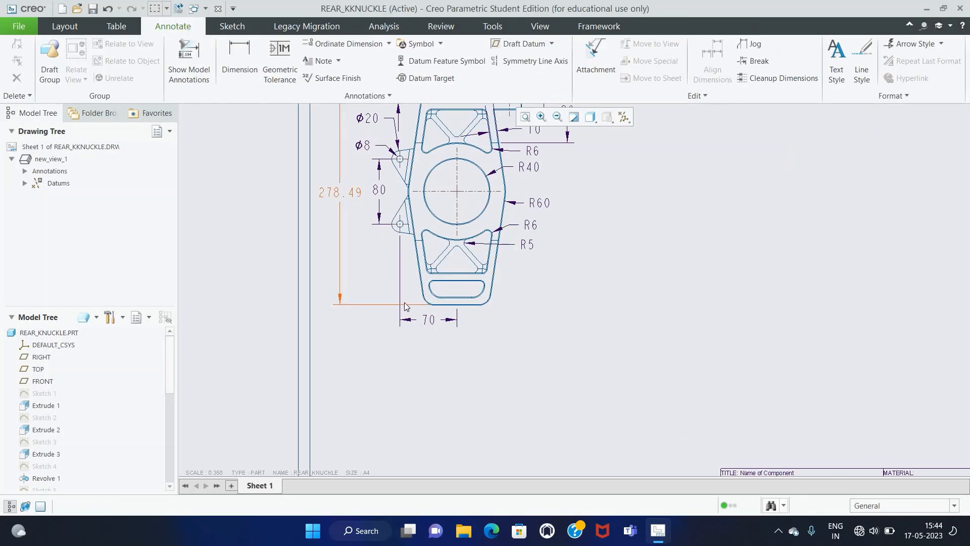
click(429, 306)
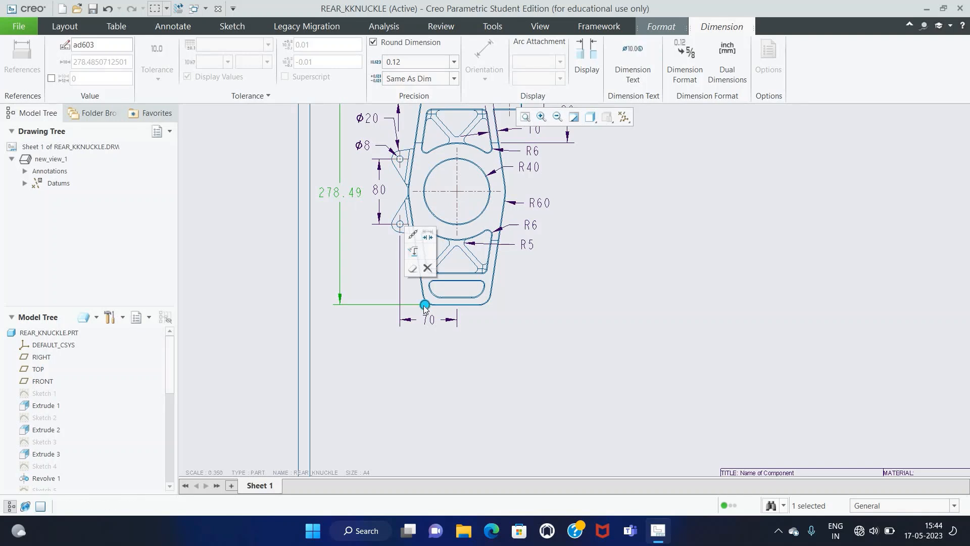
scroll(424, 309, up, 3)
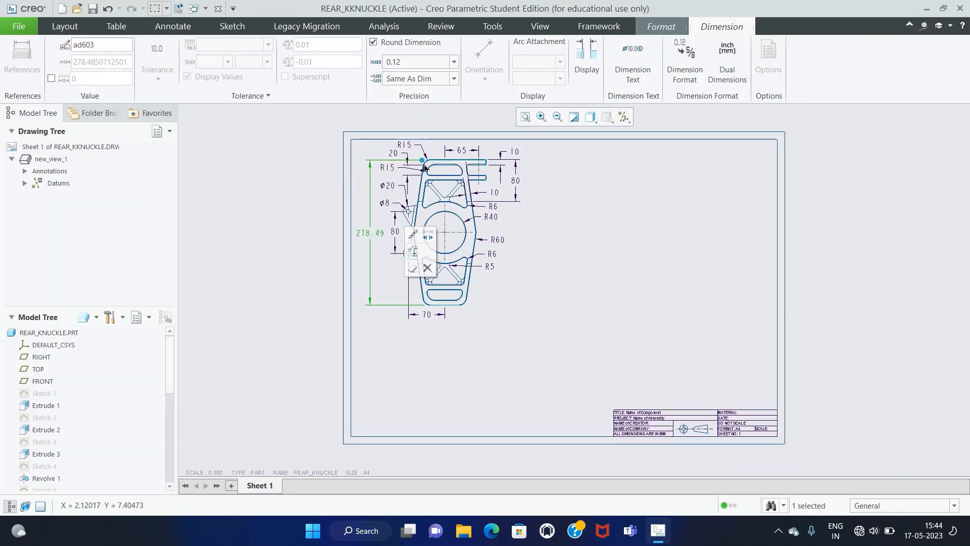
click(400, 335)
Round the overall height dimension to 0 decimal places, without overriding its value.
click(371, 233)
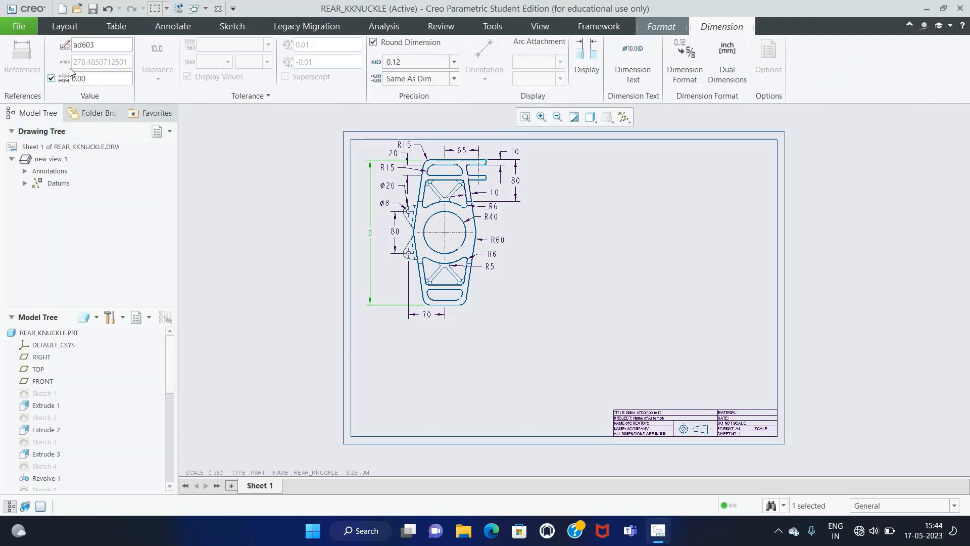
click(51, 78)
click(383, 44)
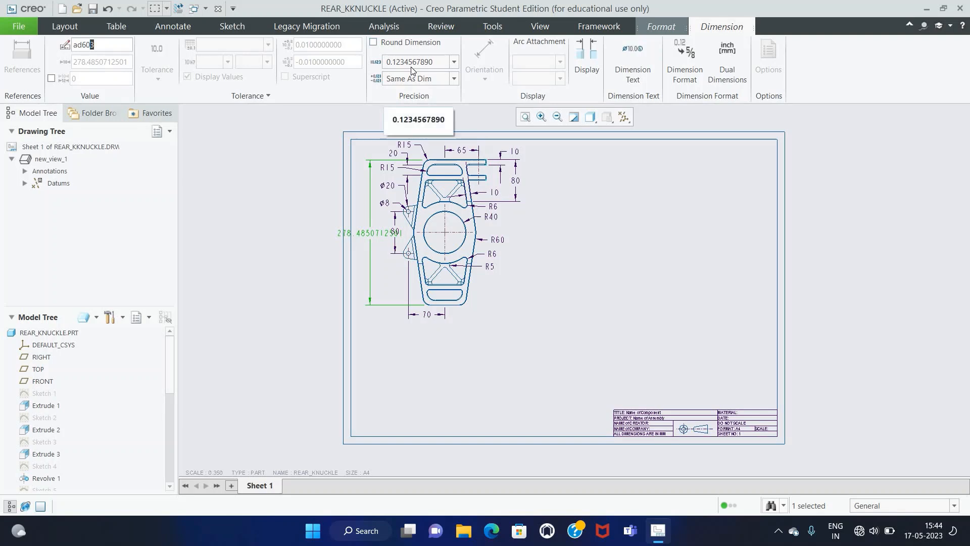
click(411, 66)
click(402, 80)
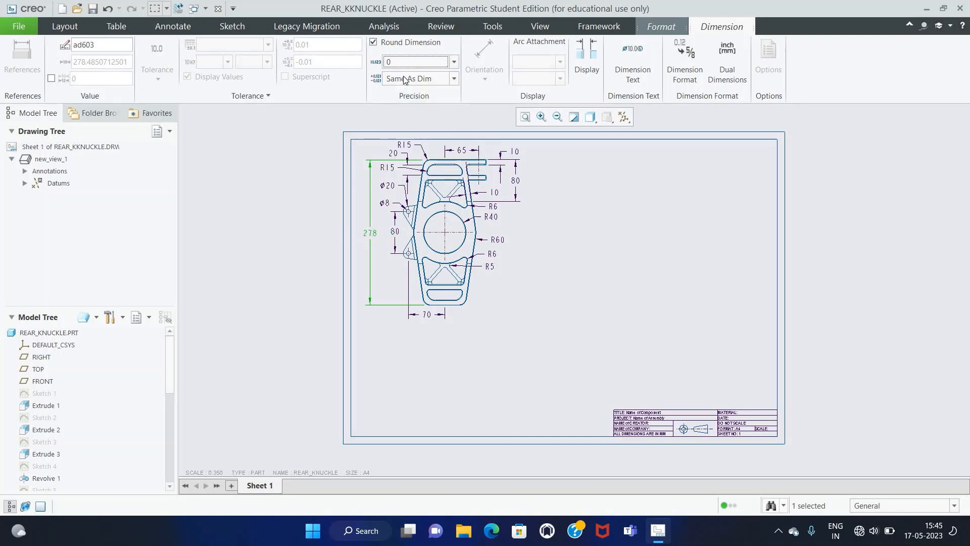
click(546, 338)
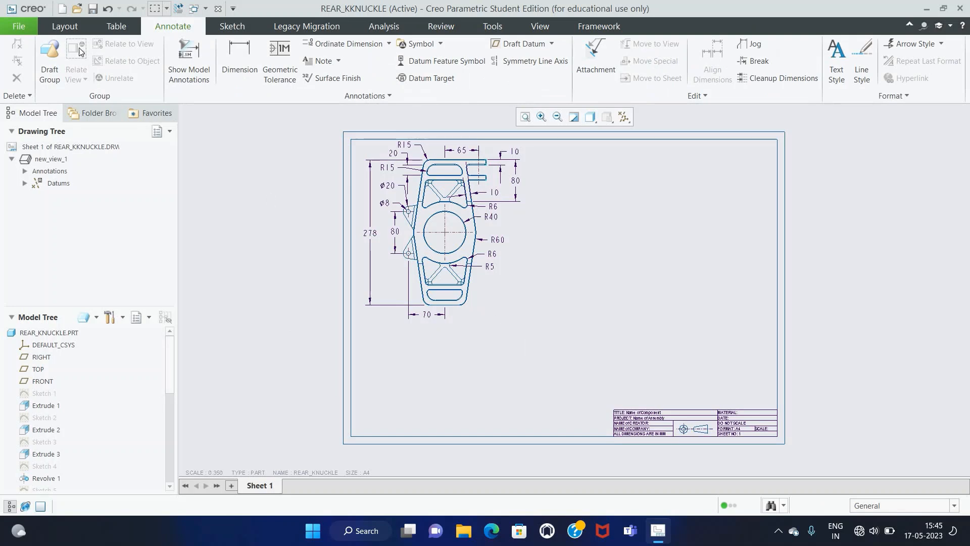
Insert a projection view of the knuckle directly below the front view.
click(64, 27)
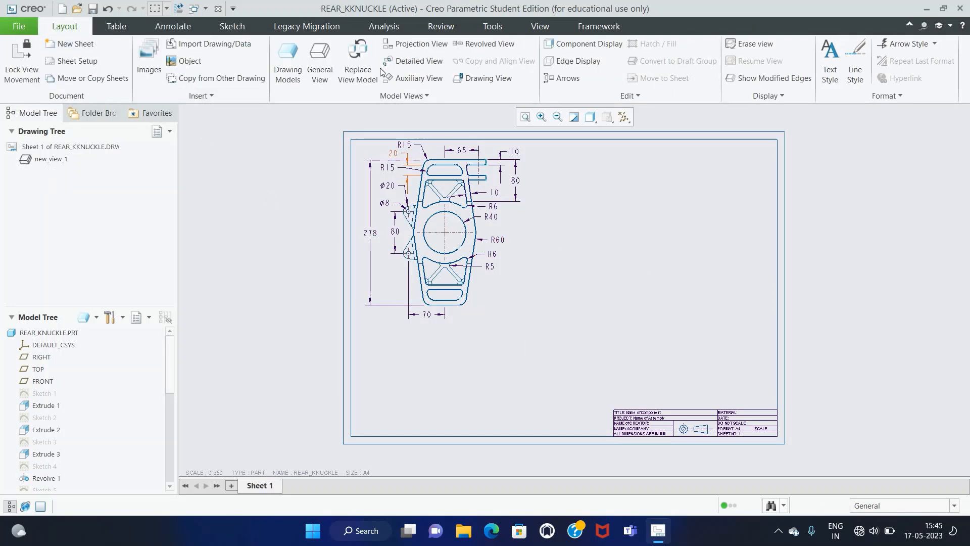
click(416, 44)
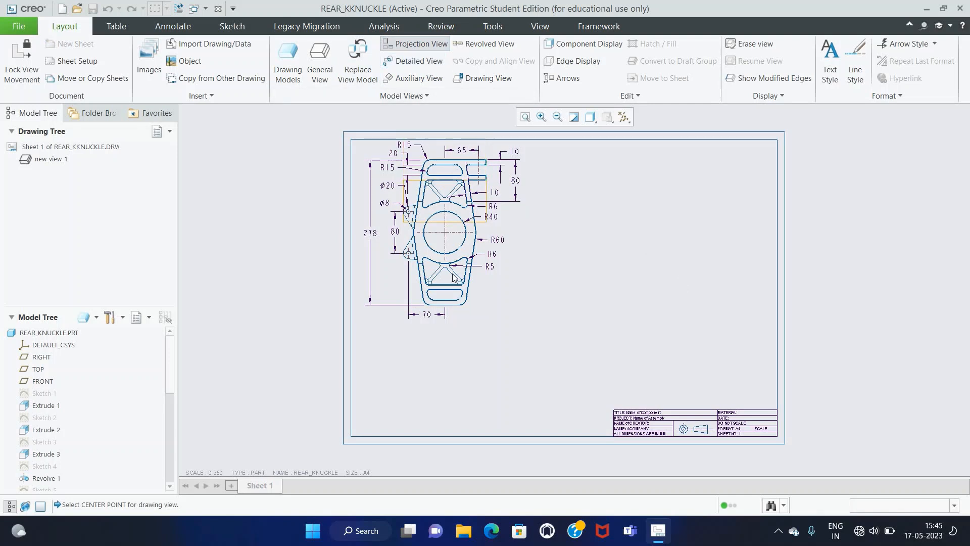
click(441, 387)
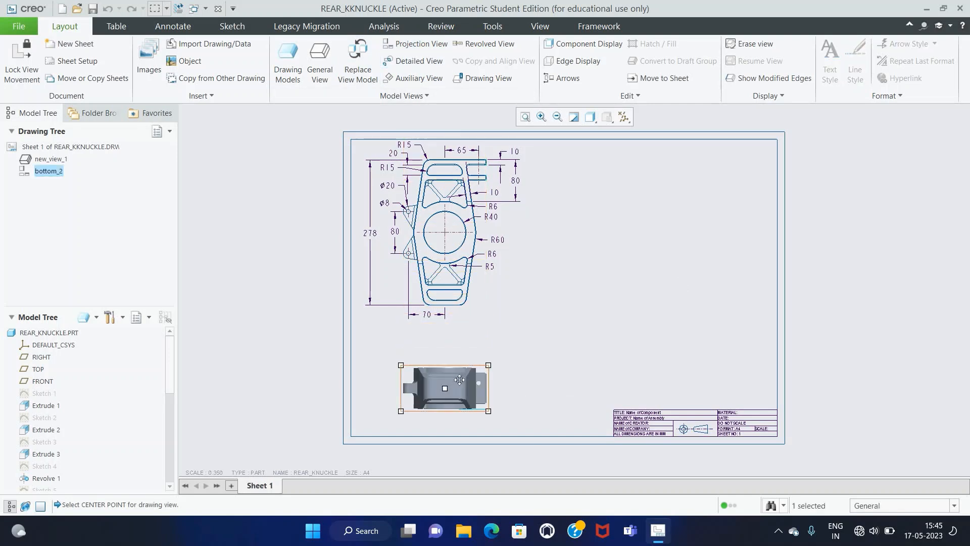
Set the bottom view's display style to No Hidden and its HLR edge display quality to Very High.
double_click(469, 383)
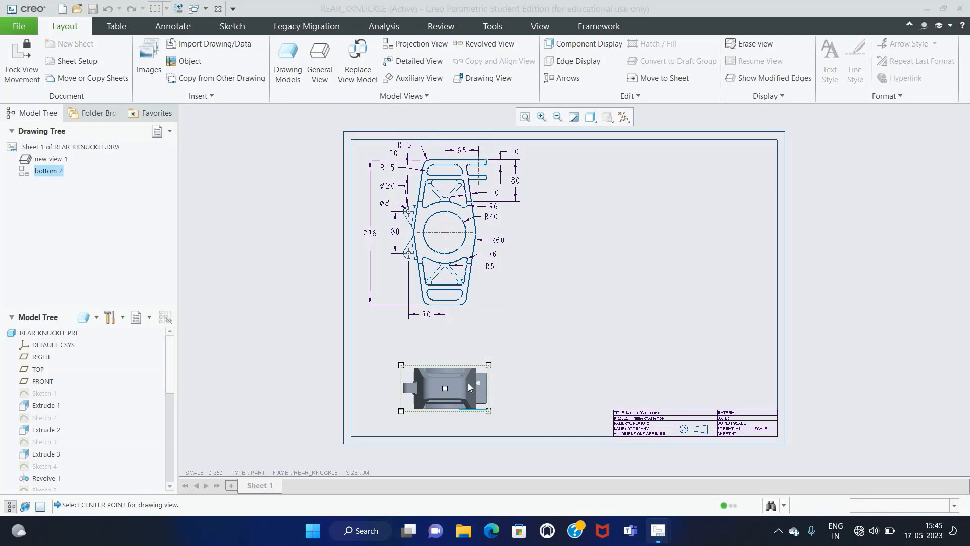
drag(514, 135, 742, 107)
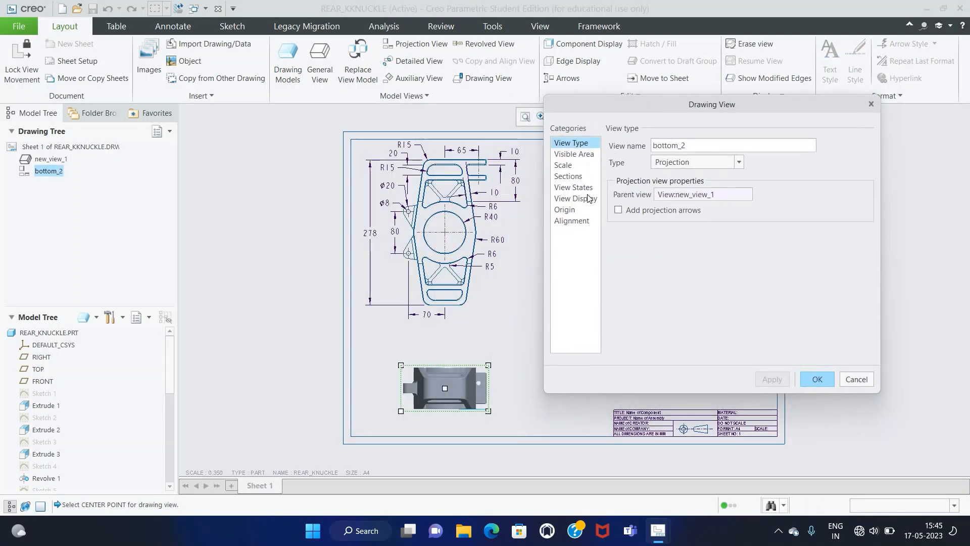
click(589, 202)
click(704, 159)
click(687, 217)
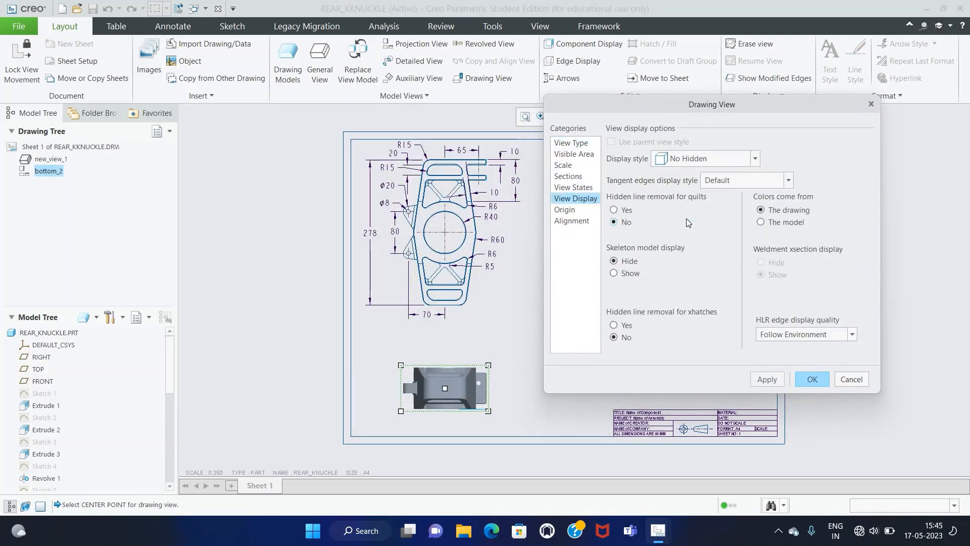
click(852, 336)
click(778, 392)
click(762, 380)
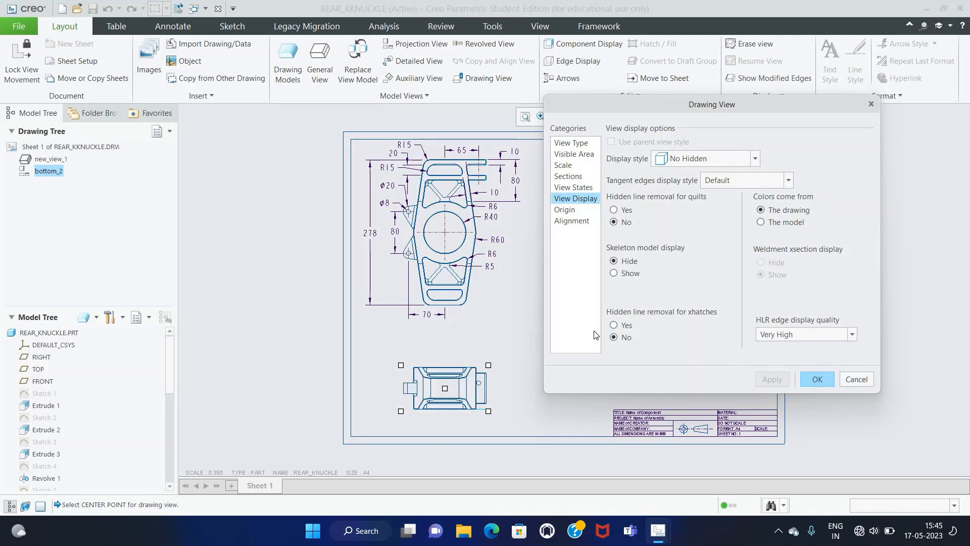
click(817, 379)
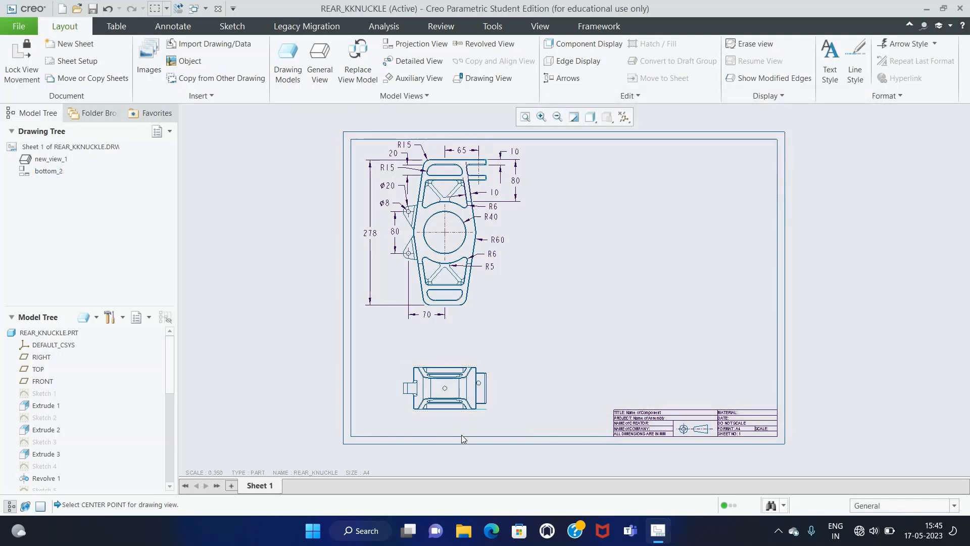
Show the model axes of the central body, the side lug and the bracket hole in the bottom view.
scroll(460, 430, up, 4)
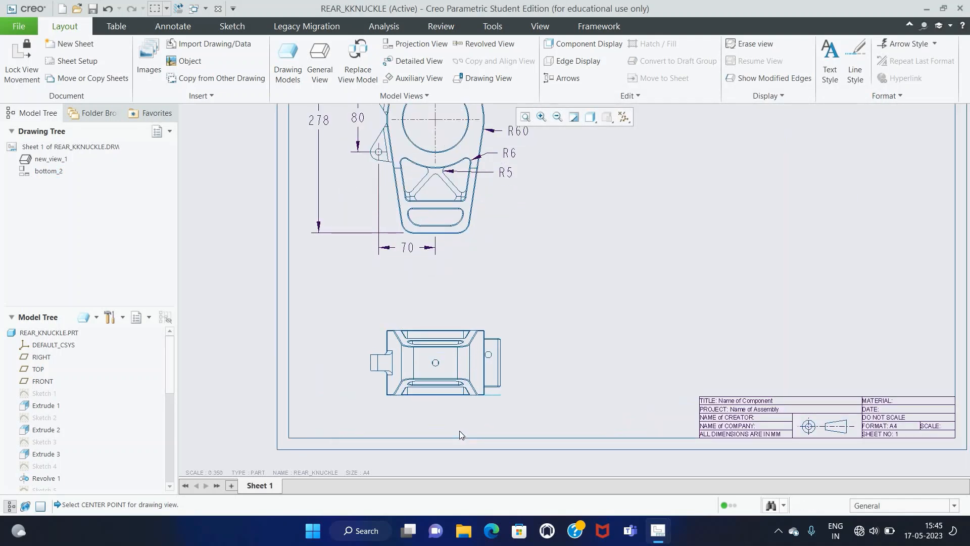
click(173, 27)
click(188, 60)
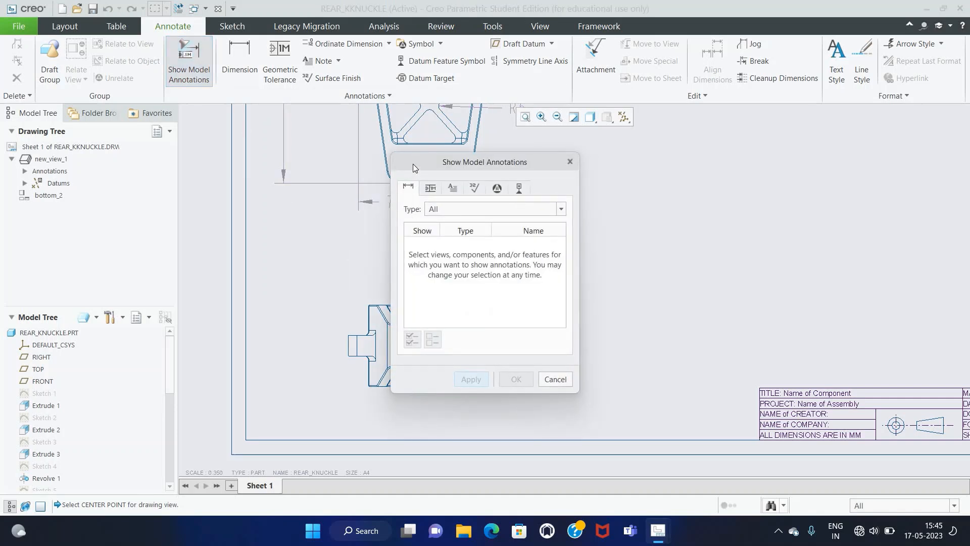
drag(413, 168, 554, 173)
click(485, 301)
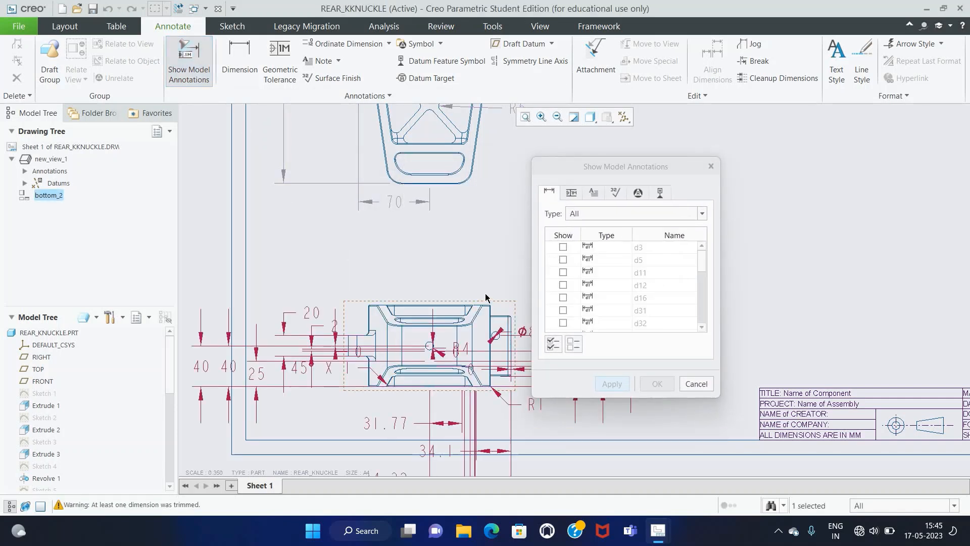
click(660, 195)
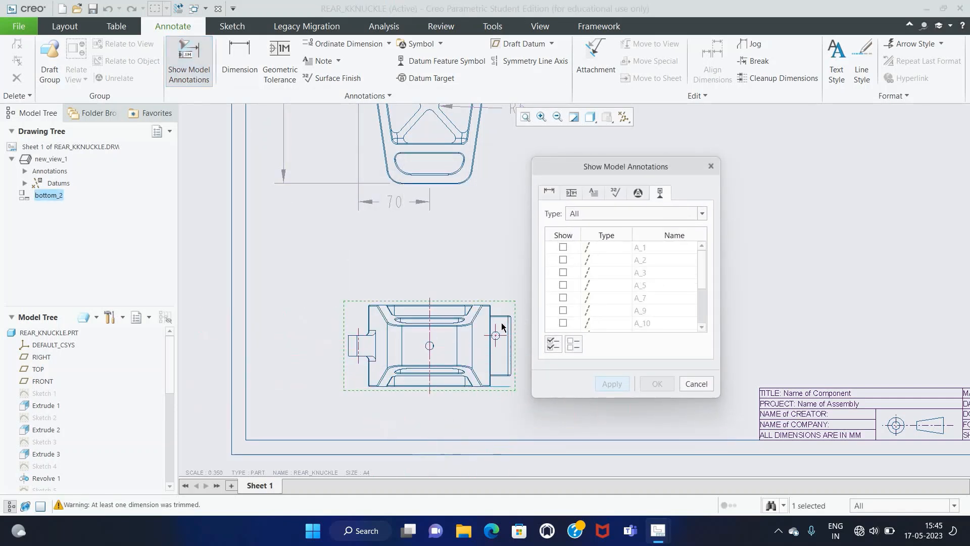
click(429, 329)
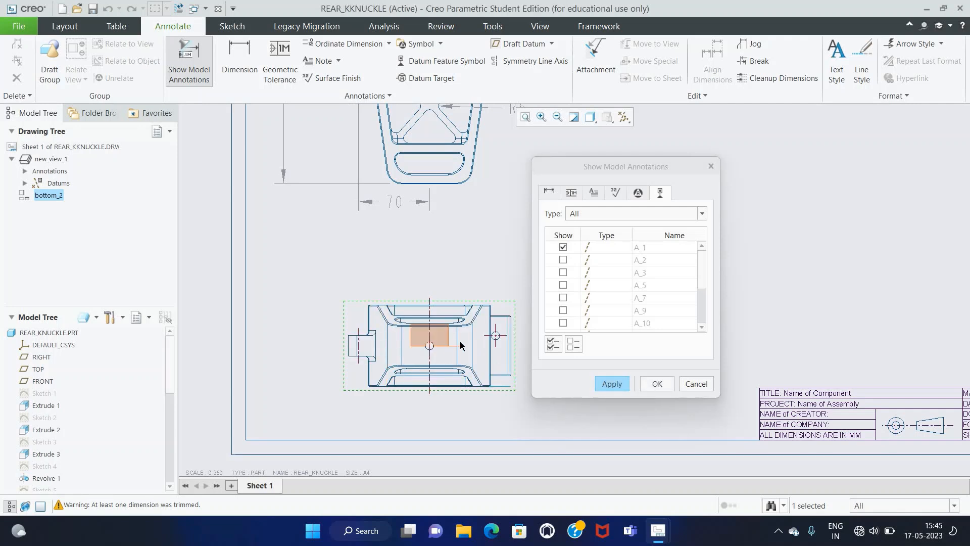
scroll(369, 362, down, 4)
scroll(369, 354, up, 4)
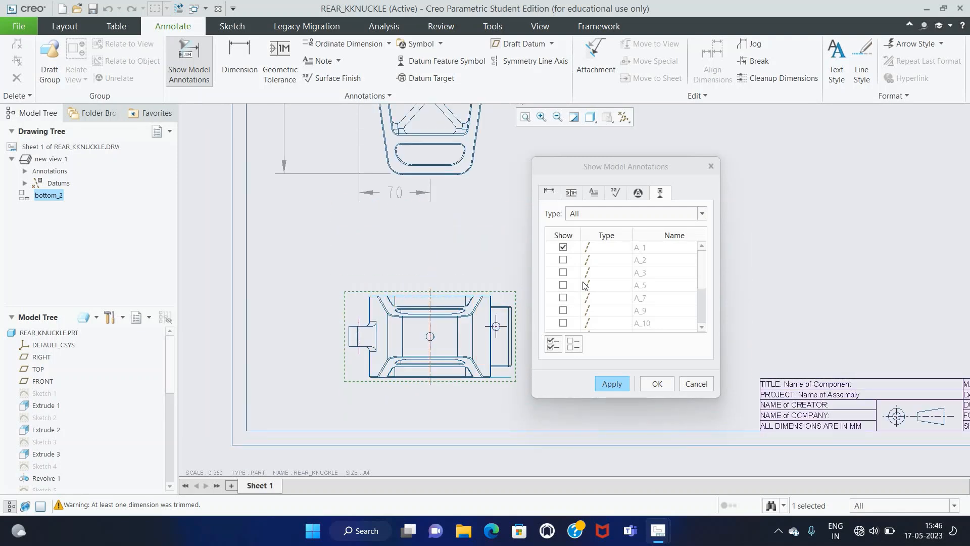
scroll(617, 310, up, 2)
click(609, 384)
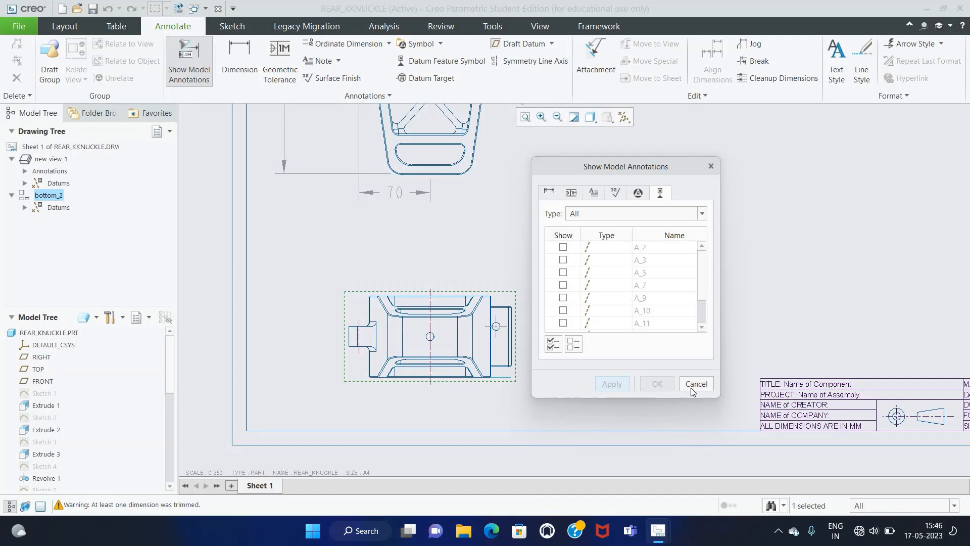
click(692, 388)
Dimension the side lug's width between its upper and lower edges in the bottom view, with the text outside the lug.
click(232, 75)
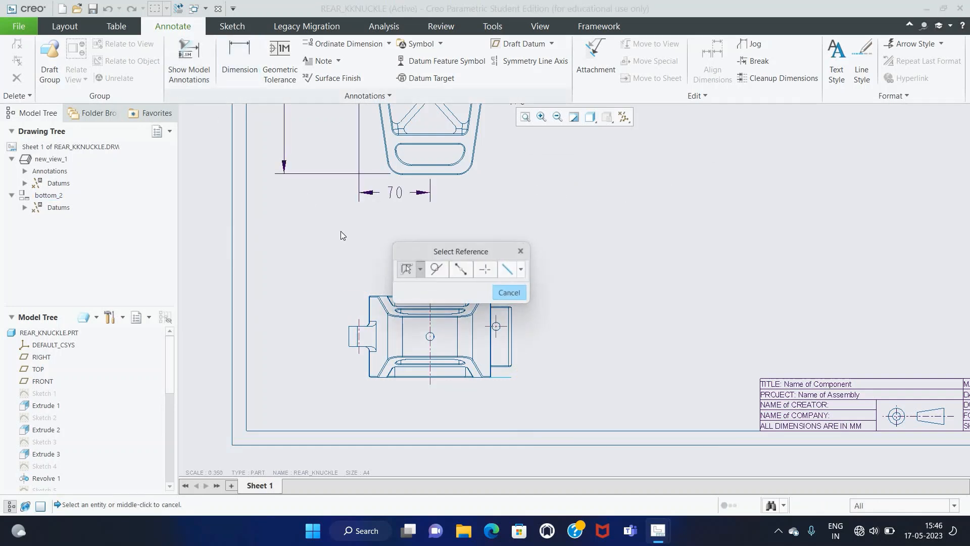
scroll(470, 383, up, 2)
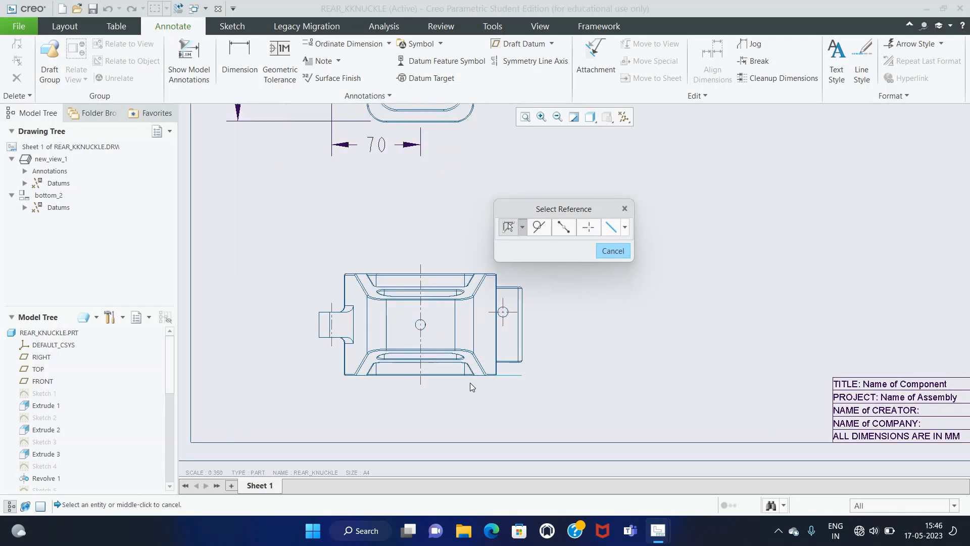
click(327, 336)
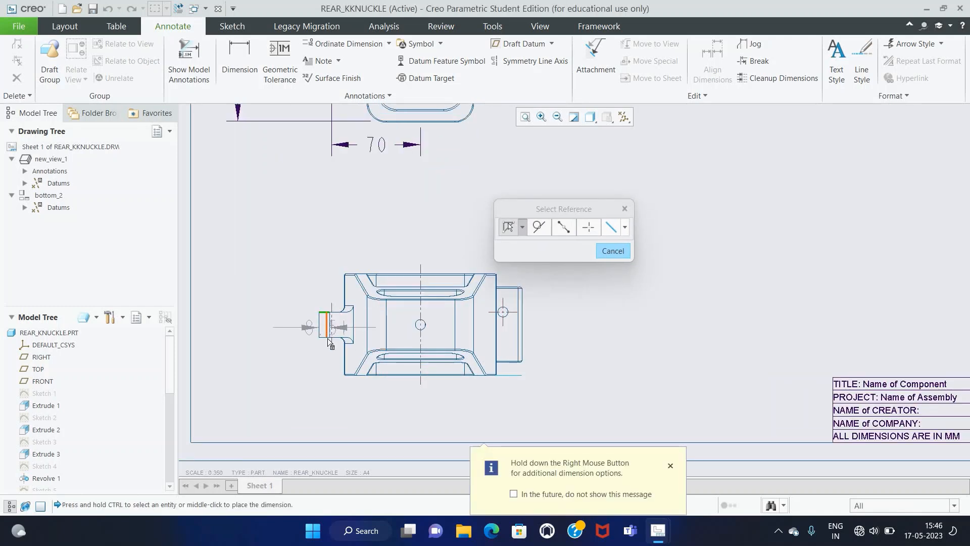
ctrl+click(325, 337)
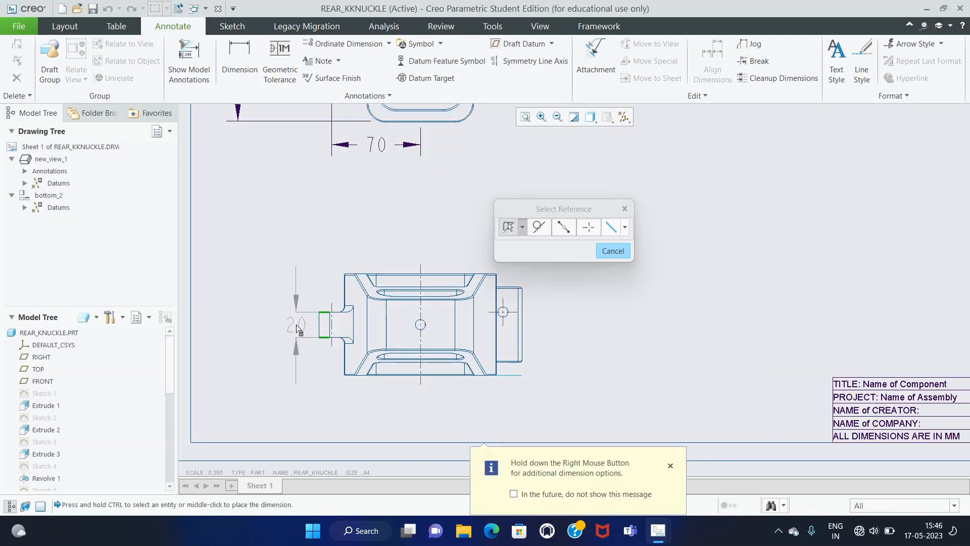
middle_click(297, 328)
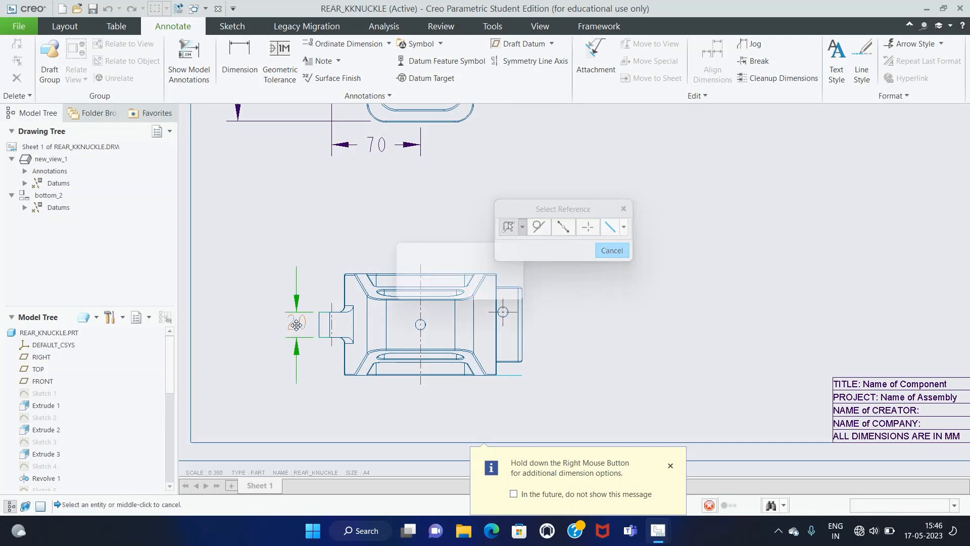
Dimension the distance between the upper and lower edges of the bracket with the hole in the bottom view, with the text outside the bracket.
click(511, 288)
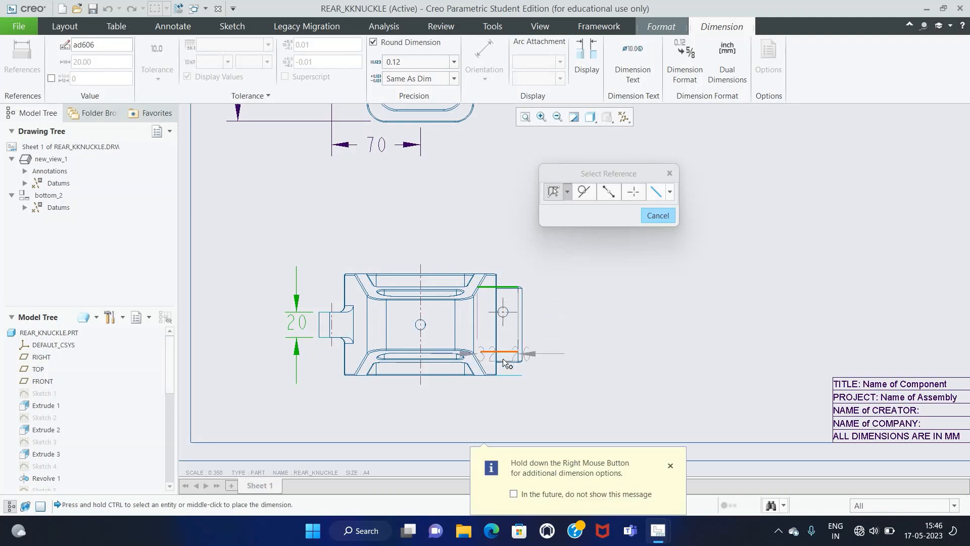
scroll(504, 365, down, 4)
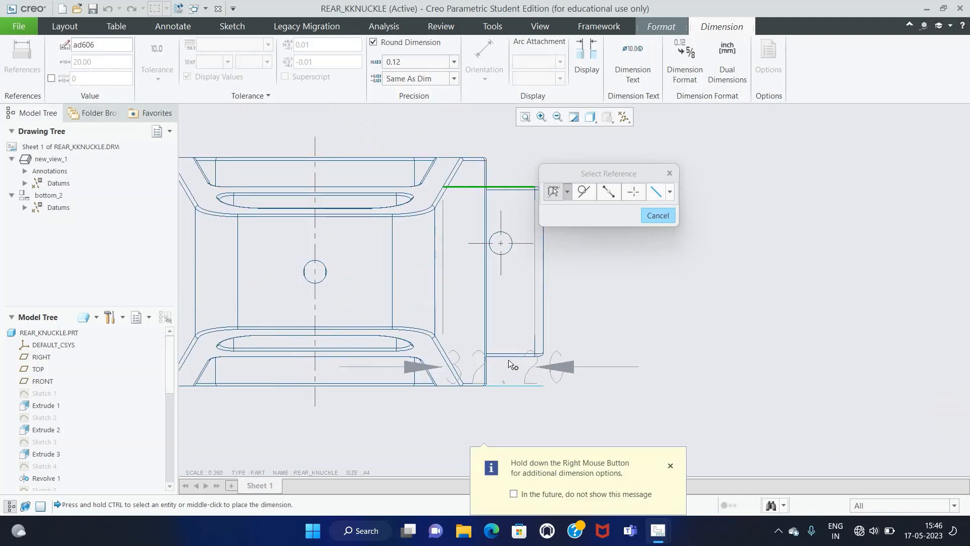
ctrl+click(508, 356)
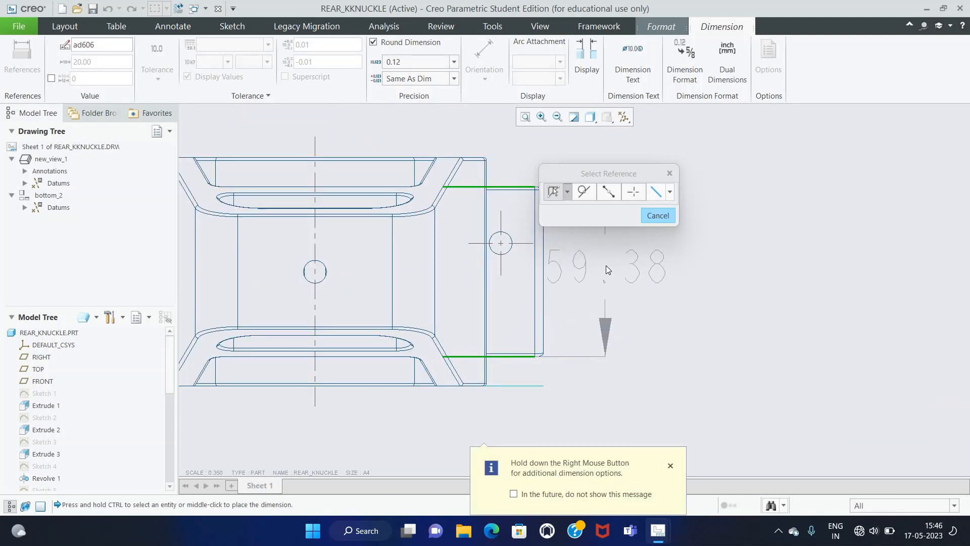
middle_click(606, 265)
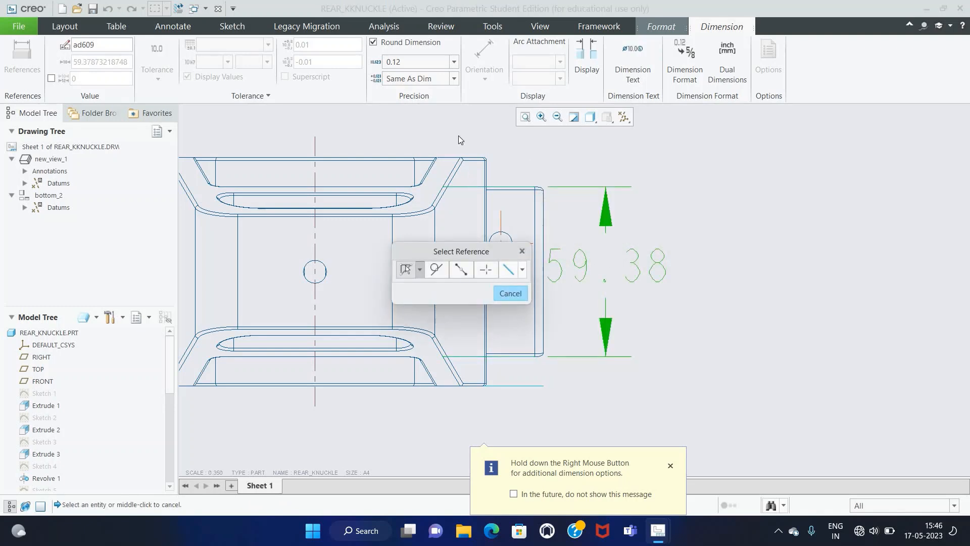
Round the bracket width dimension to 0 decimal places and keep its tolerance decimals at Same As Dim.
click(453, 61)
click(399, 76)
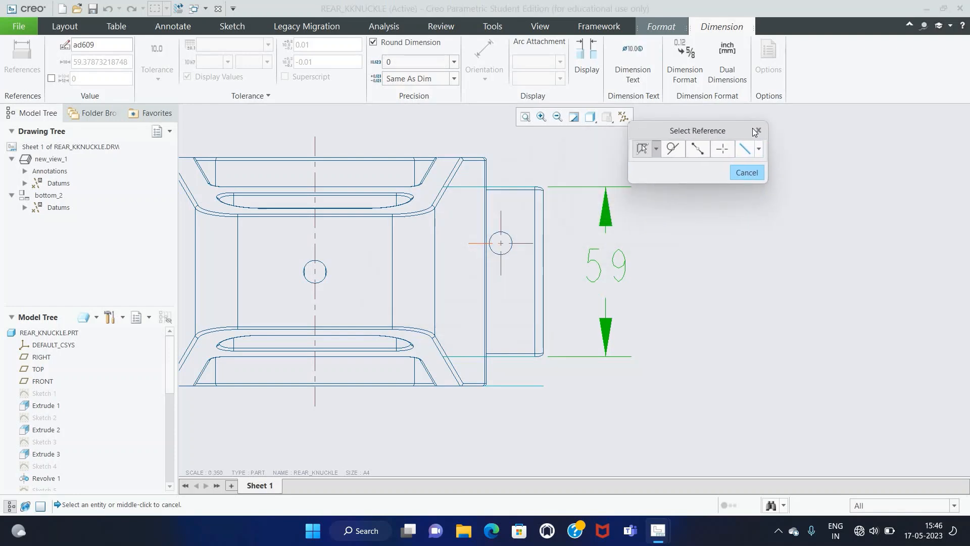
click(454, 78)
click(456, 87)
click(455, 78)
click(454, 90)
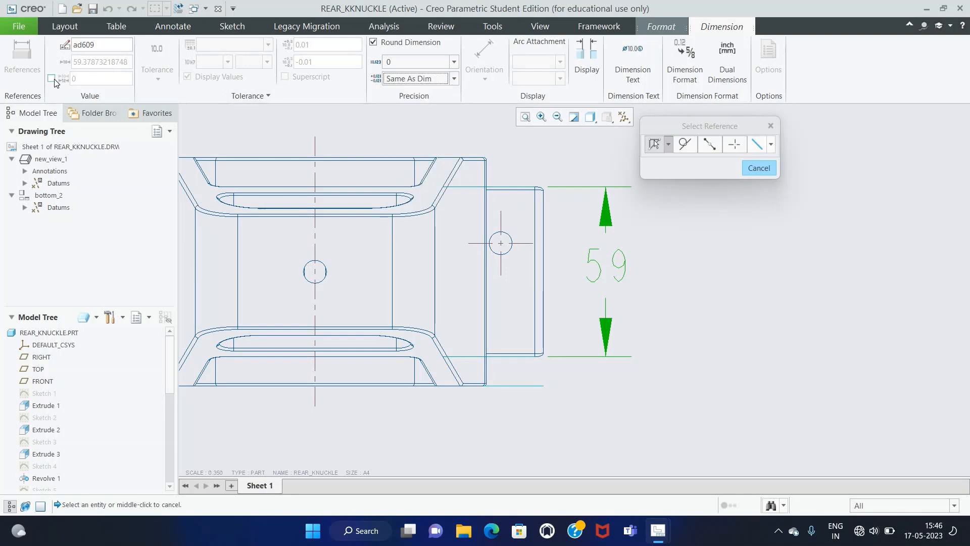
scroll(598, 271, down, 1)
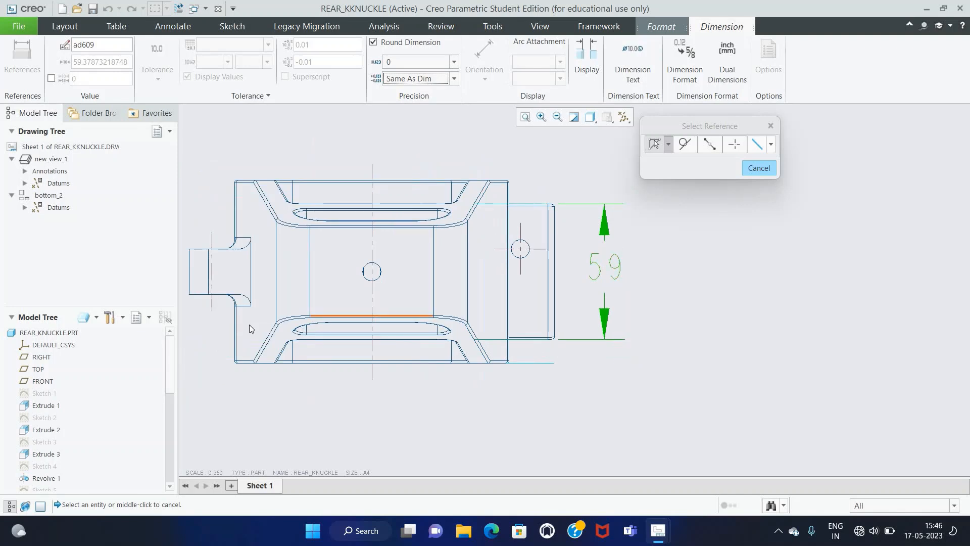
scroll(302, 283, down, 2)
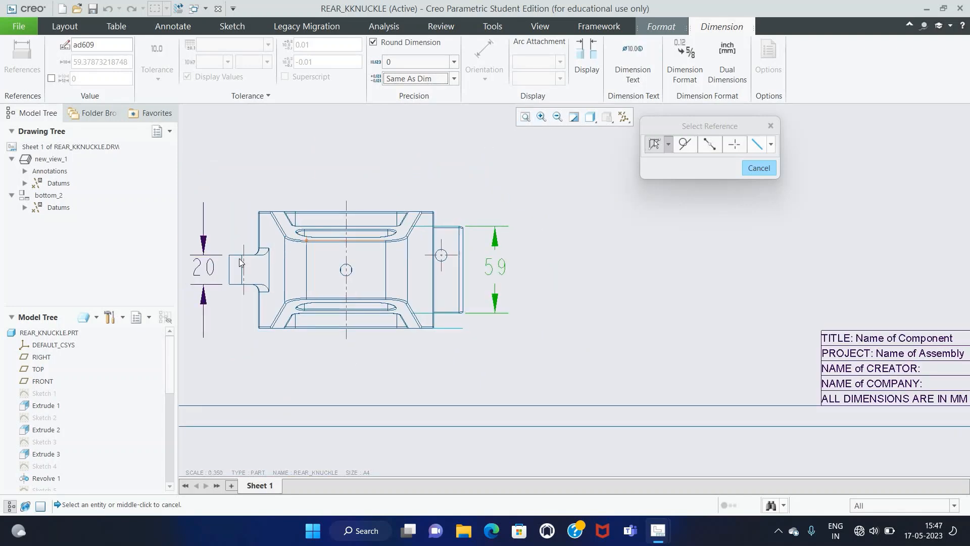
scroll(258, 252, up, 4)
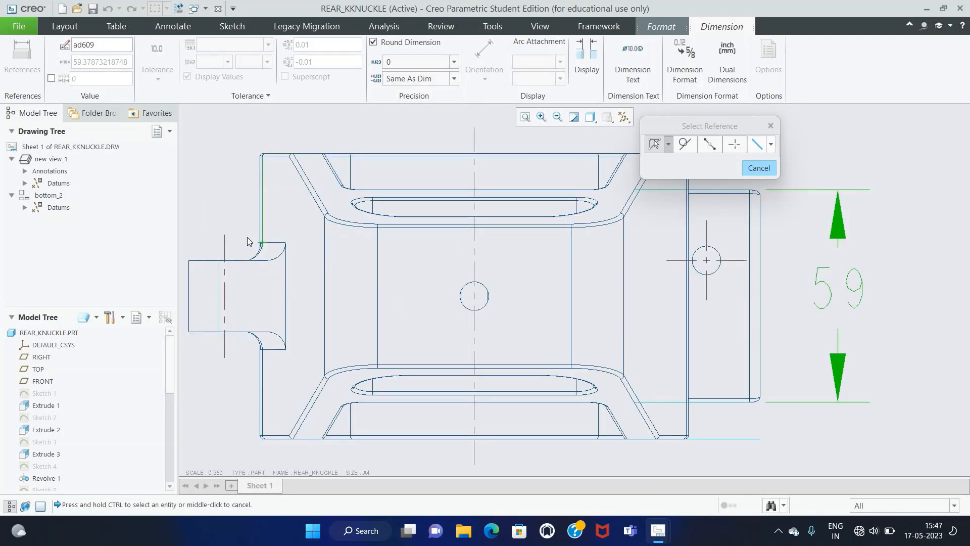
click(759, 168)
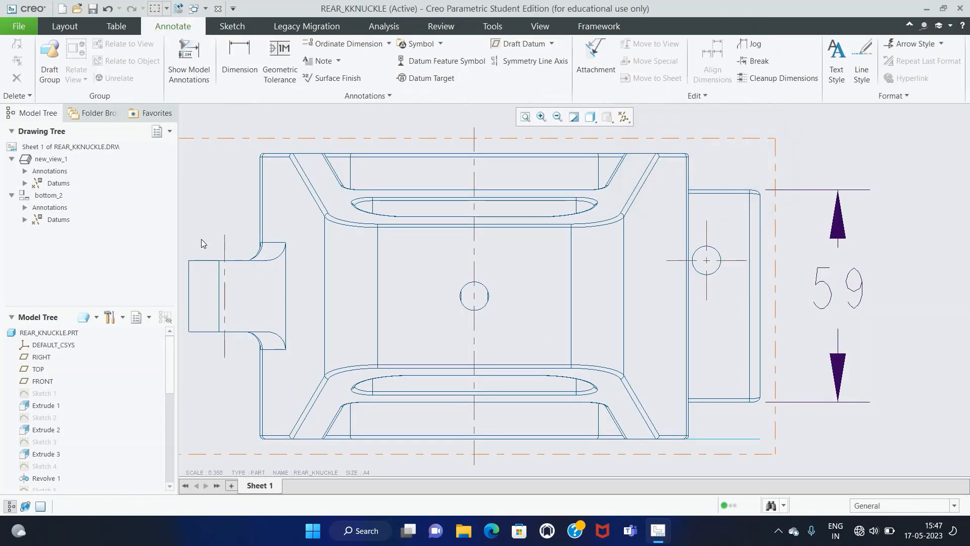
click(240, 73)
click(256, 257)
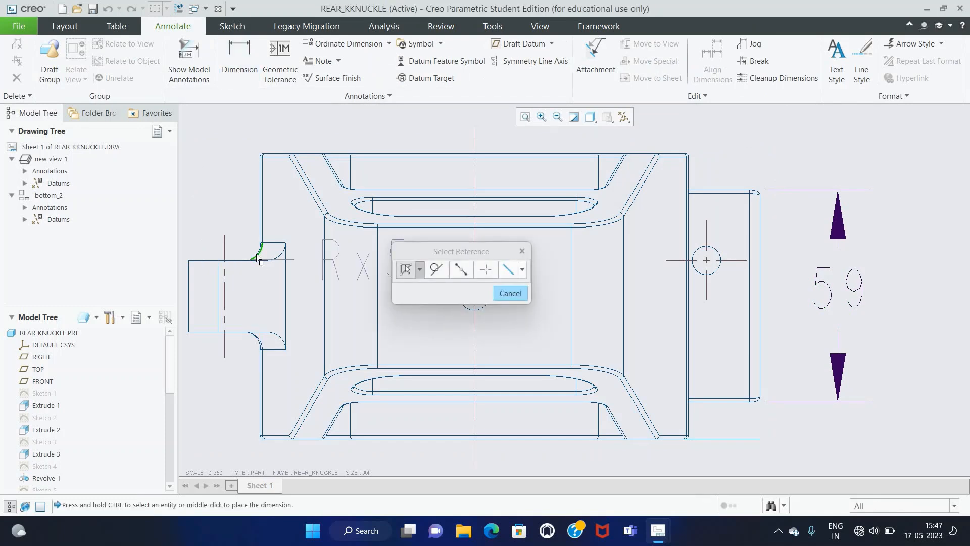
scroll(230, 204, down, 4)
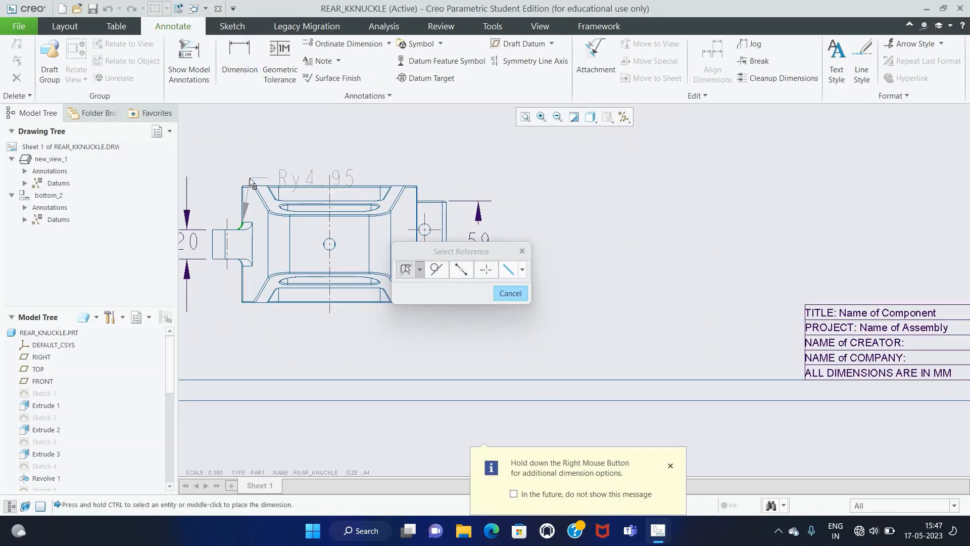
key(Escape)
Dimension the overall length from the side lug's end to the bracket's outer edge, placing the text above the bottom view.
click(239, 58)
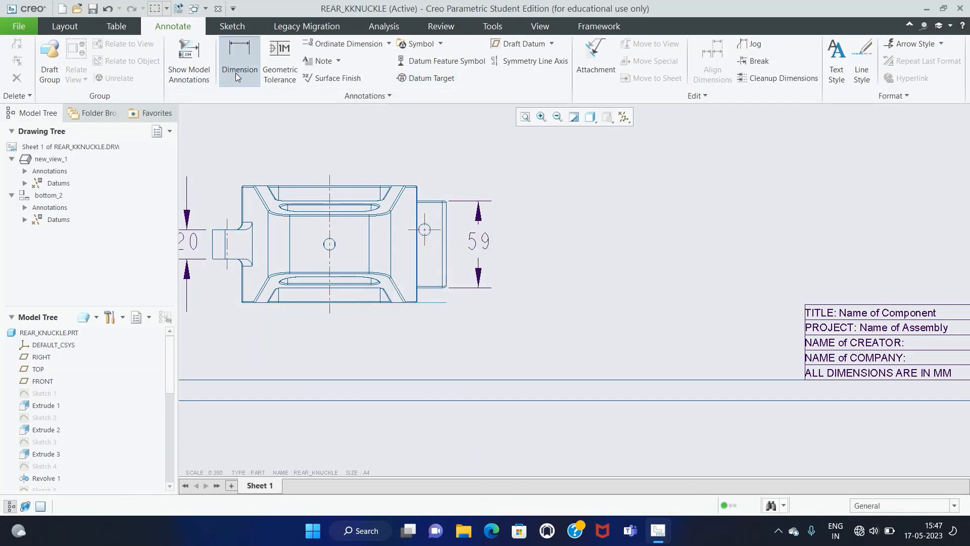
click(212, 238)
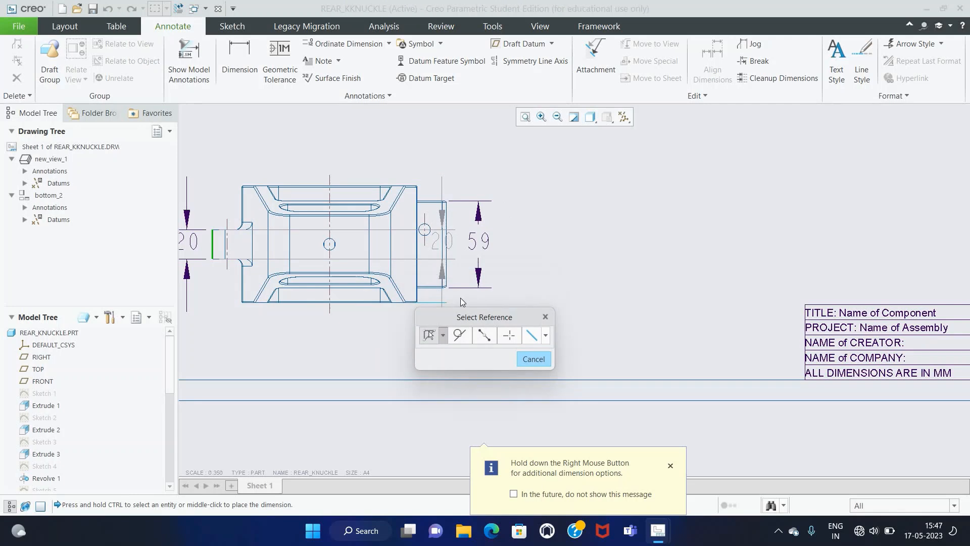
ctrl+click(450, 241)
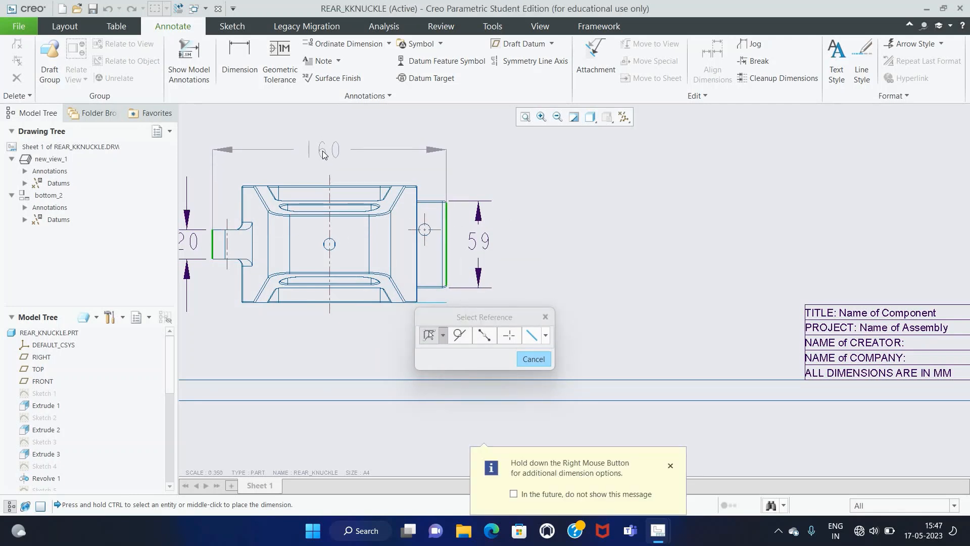
middle_click(323, 153)
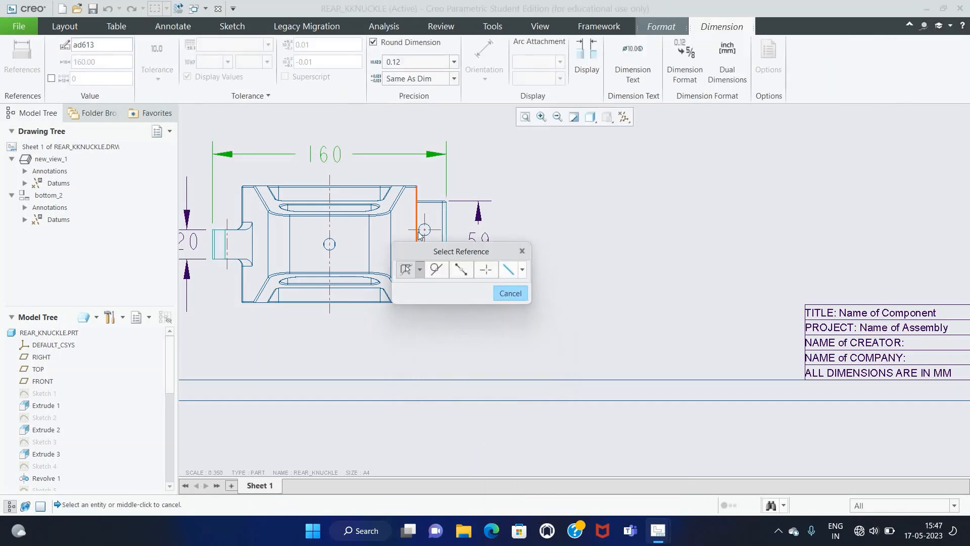
Dimension the central recess between its upper and lower edges, with the text beside the bracket, and move the bracket width dimension farther out.
drag(464, 250, 659, 192)
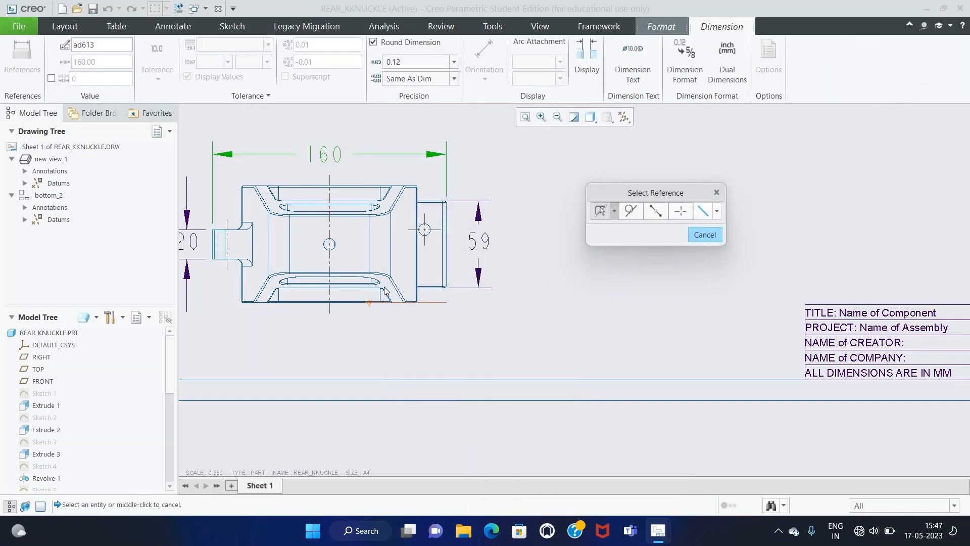
scroll(311, 215, up, 3)
click(306, 216)
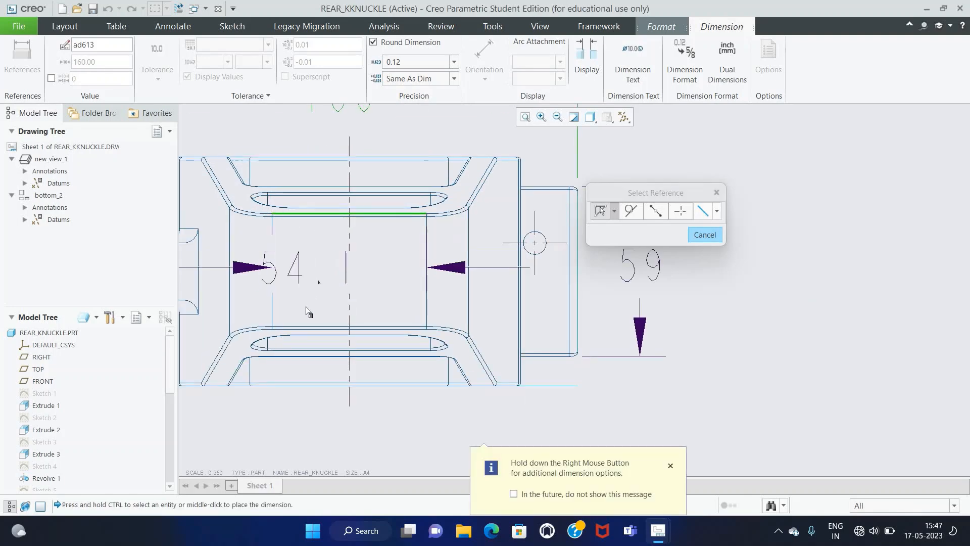
ctrl+click(311, 334)
scroll(343, 315, down, 3)
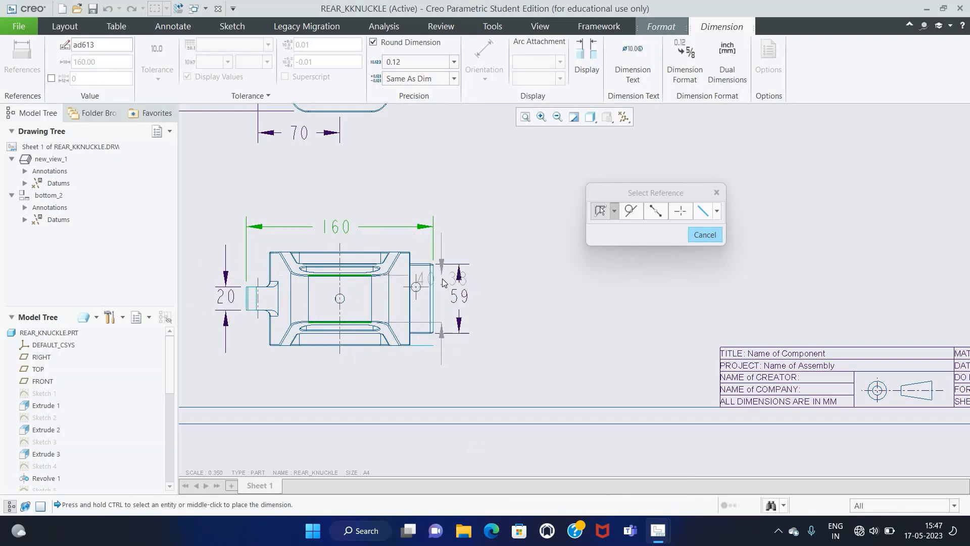
middle_click(468, 299)
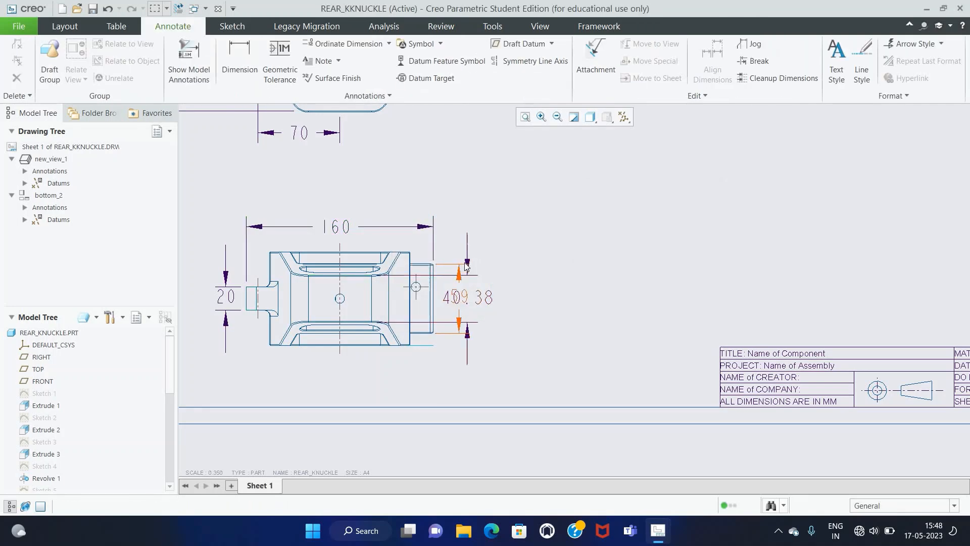
click(470, 269)
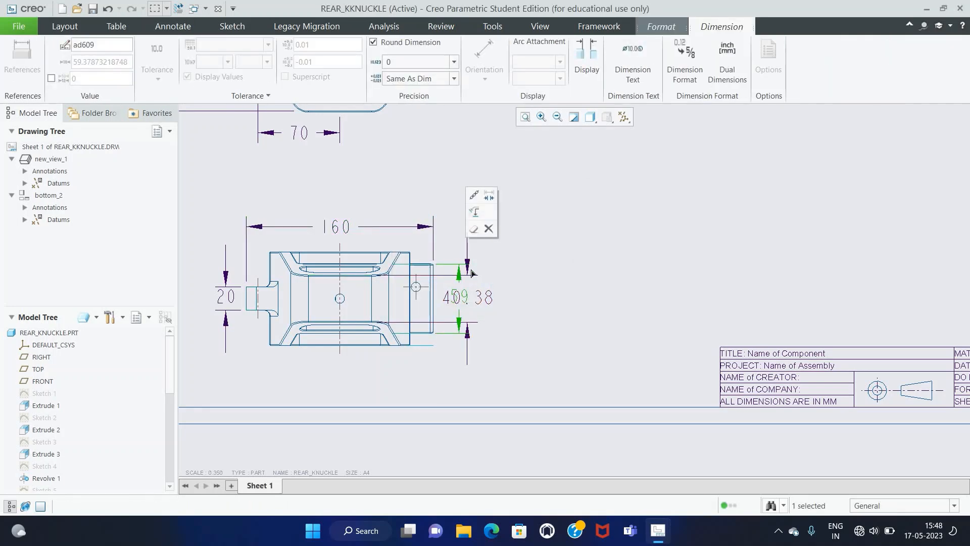
drag(461, 296, 506, 297)
Give the central recess dimension 0 decimal places and an override value of 40.
click(476, 298)
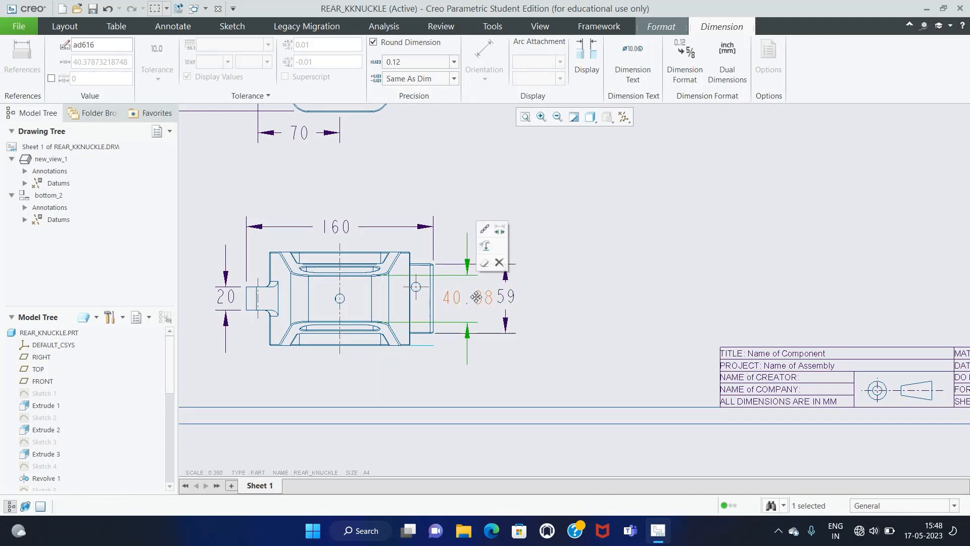
click(373, 43)
click(373, 43)
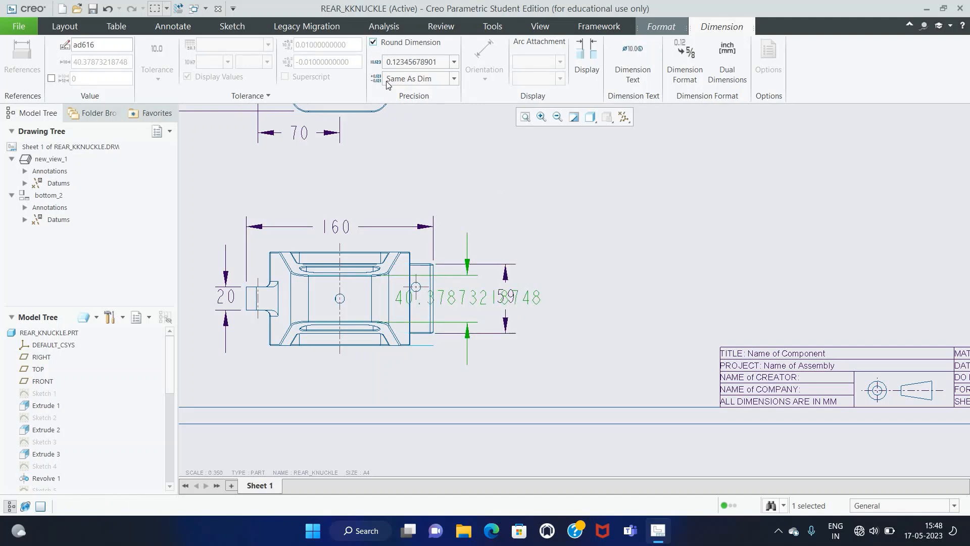
click(454, 62)
click(433, 74)
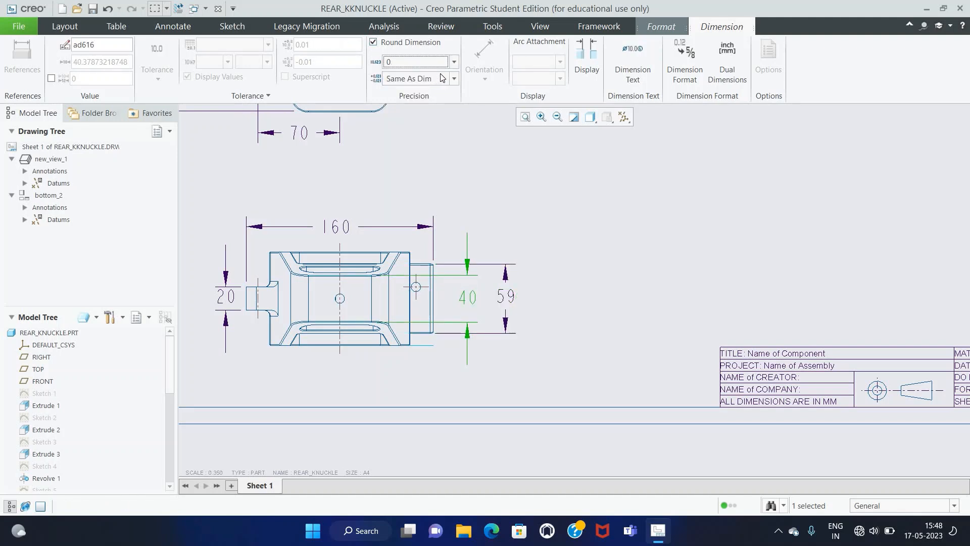
click(116, 44)
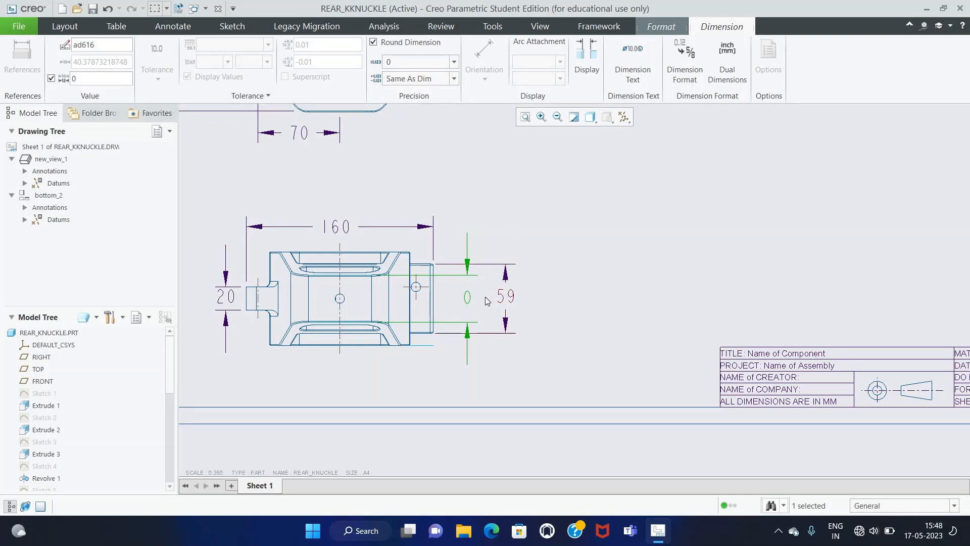
click(454, 63)
click(394, 75)
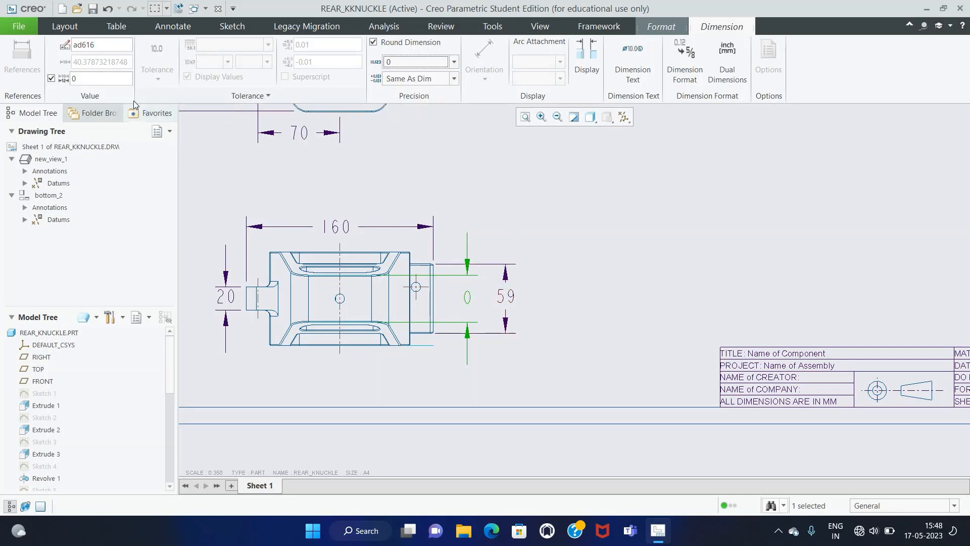
key(Return)
click(418, 183)
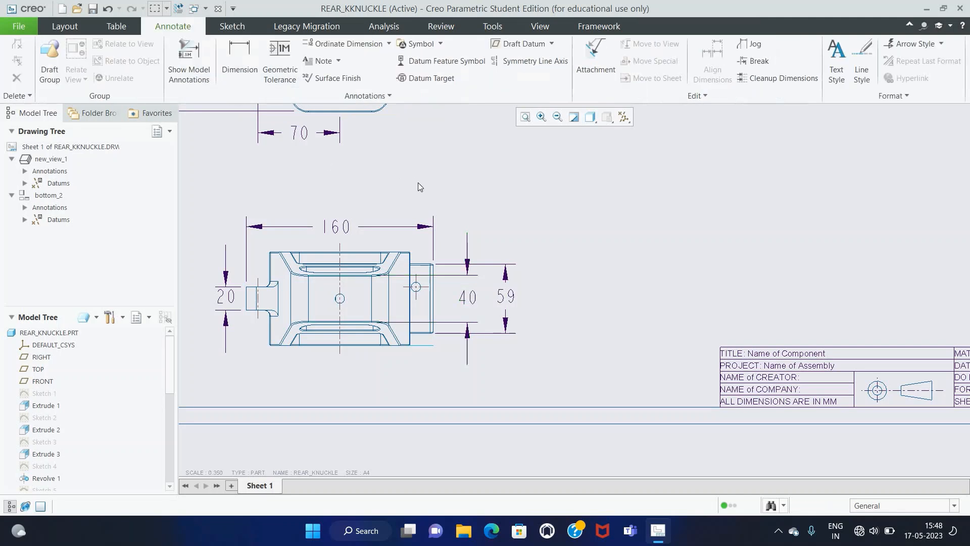
Override the displayed value of the bracket width dimension with 60.
click(506, 293)
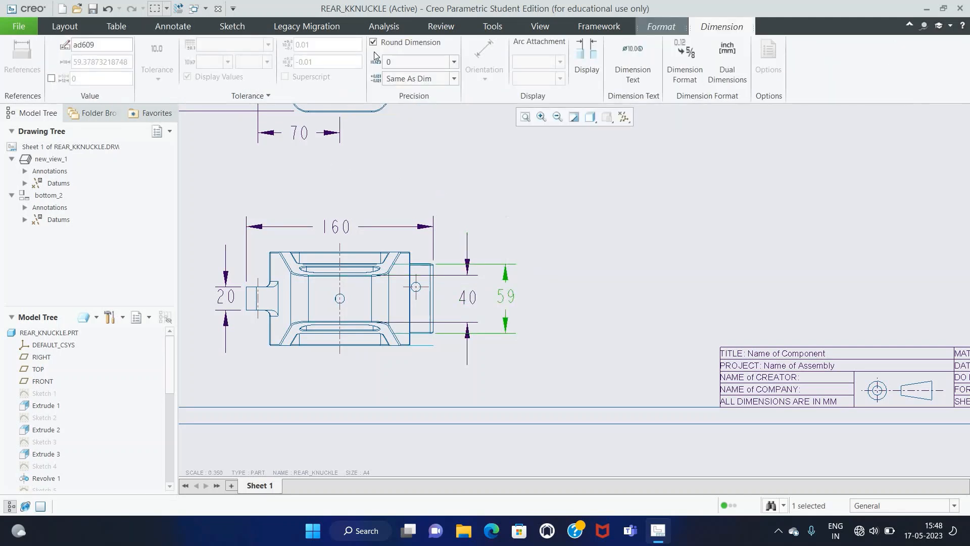
click(53, 79)
text(60)
key(Return)
click(408, 181)
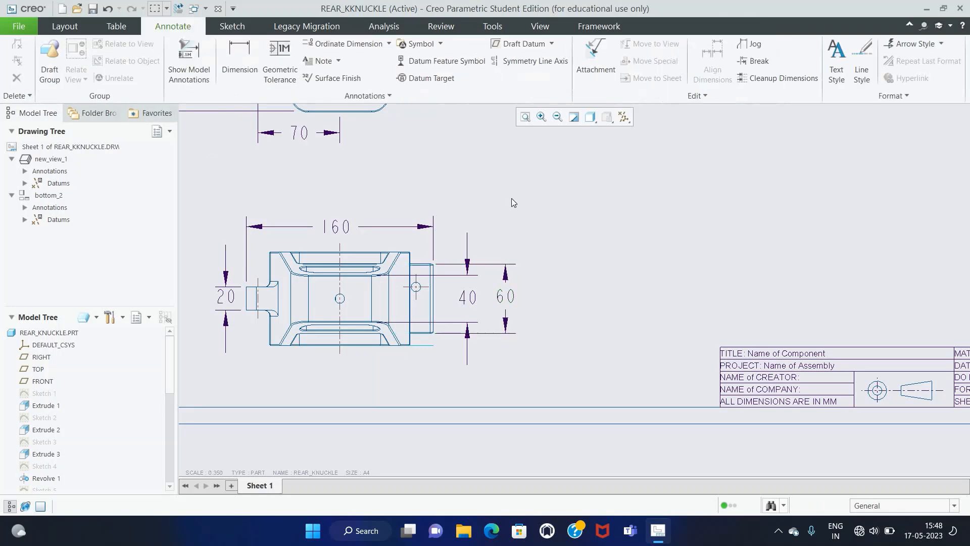
Dimension the main body's length between its two outer side edges, placing it between the body and the 160 dimension.
scroll(508, 192, down, 2)
scroll(348, 260, up, 1)
click(240, 56)
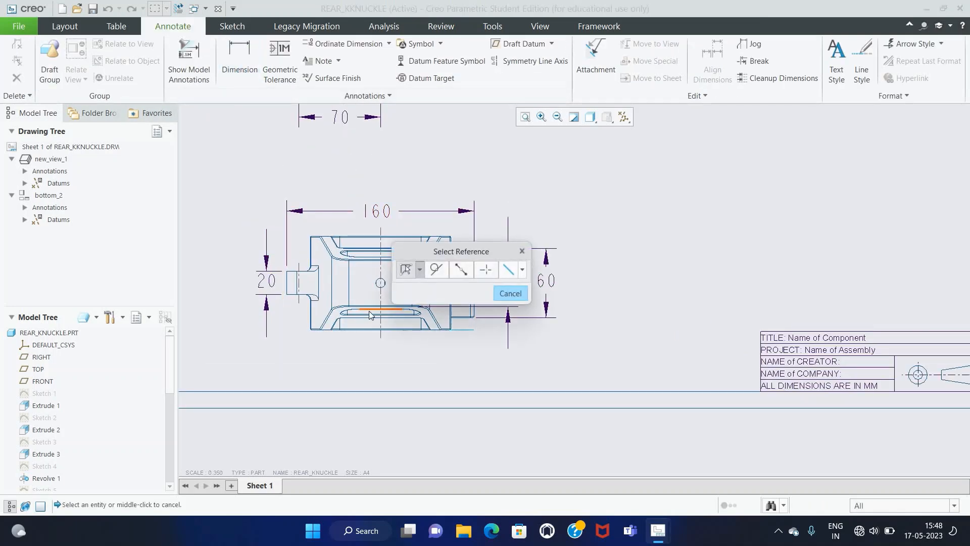
scroll(369, 313, up, 2)
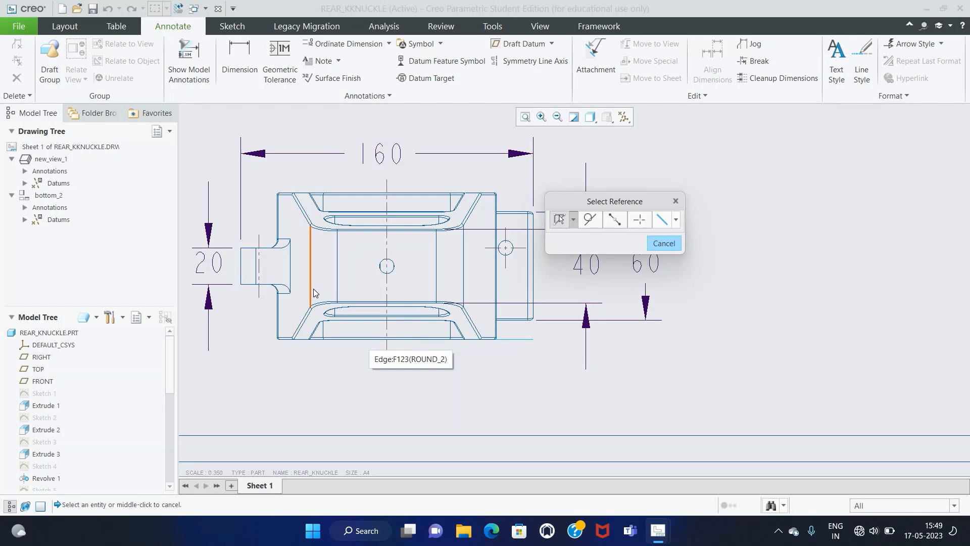
scroll(273, 216, down, 5)
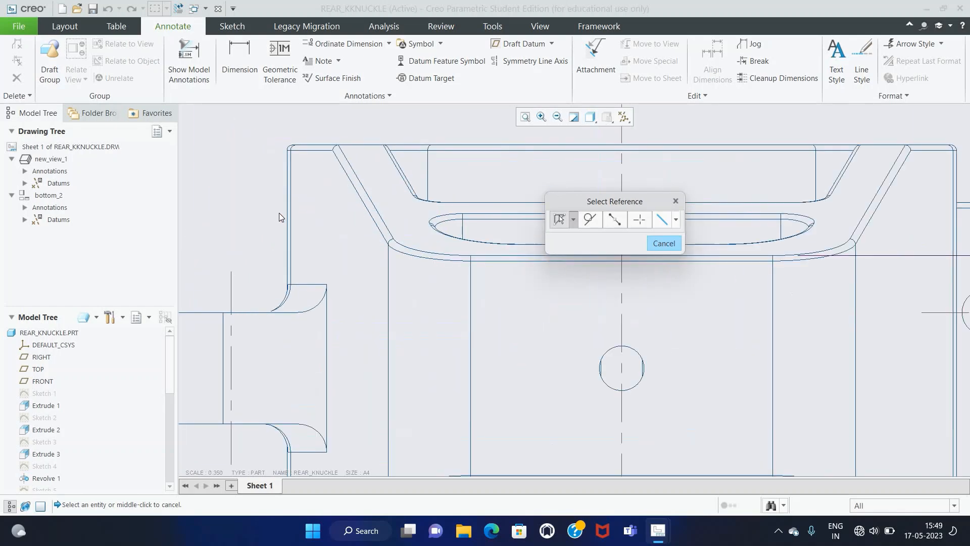
click(287, 219)
scroll(262, 237, up, 5)
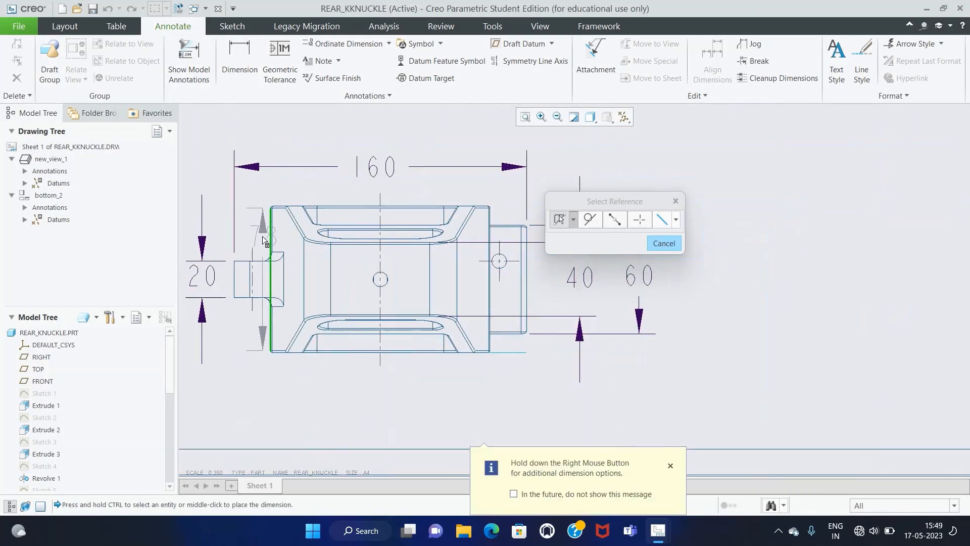
ctrl+click(491, 218)
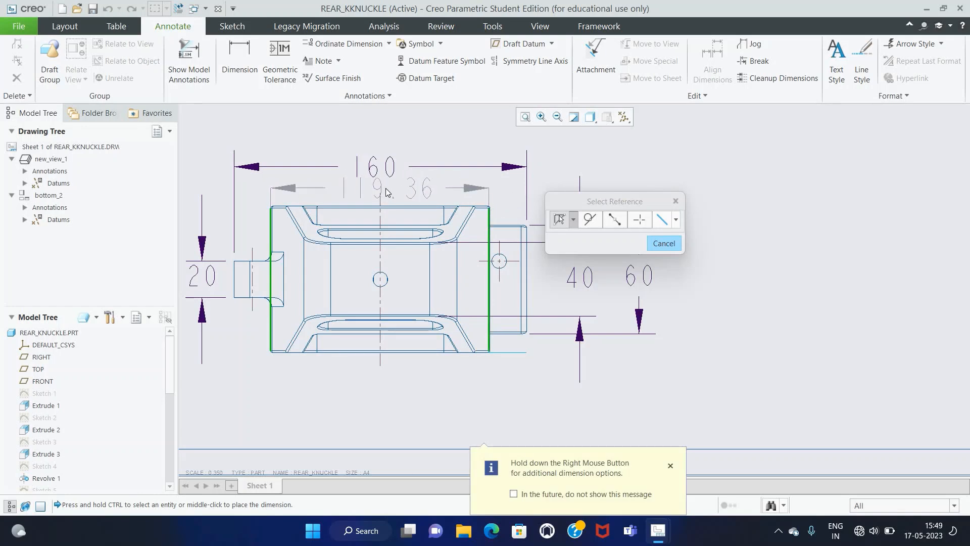
middle_click(385, 188)
Override the main body's length dimension with 120 and set it to 0 decimal places.
drag(427, 253, 667, 182)
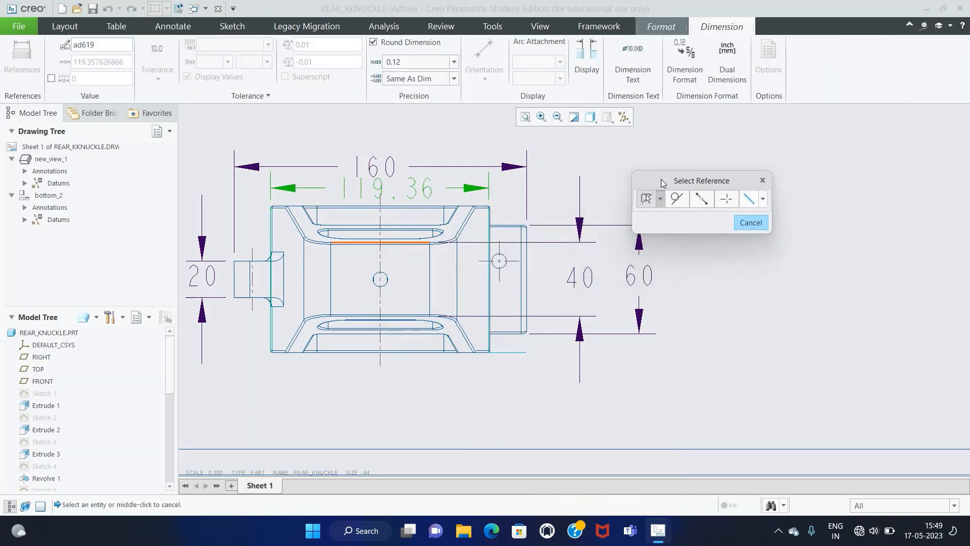
click(51, 78)
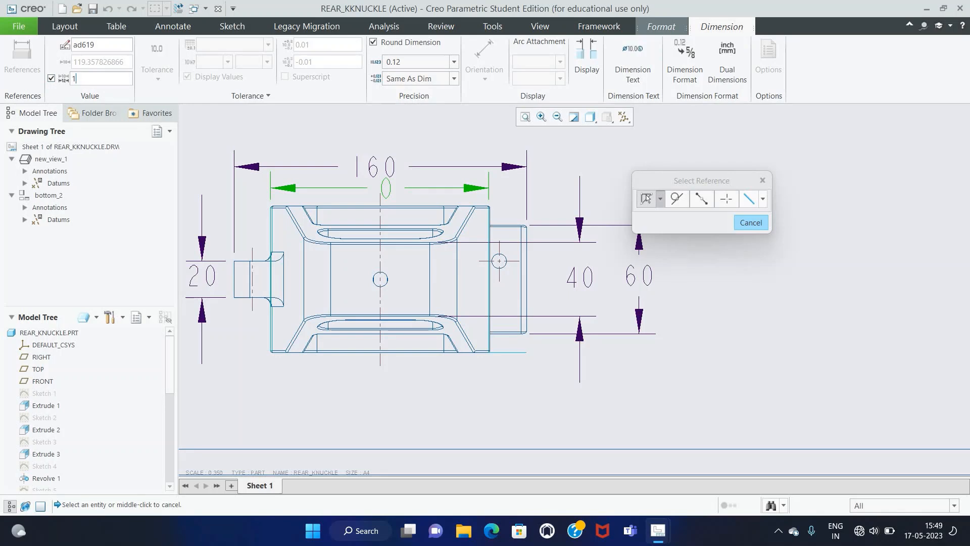
text(120)
key(Return)
click(454, 62)
click(397, 74)
click(460, 384)
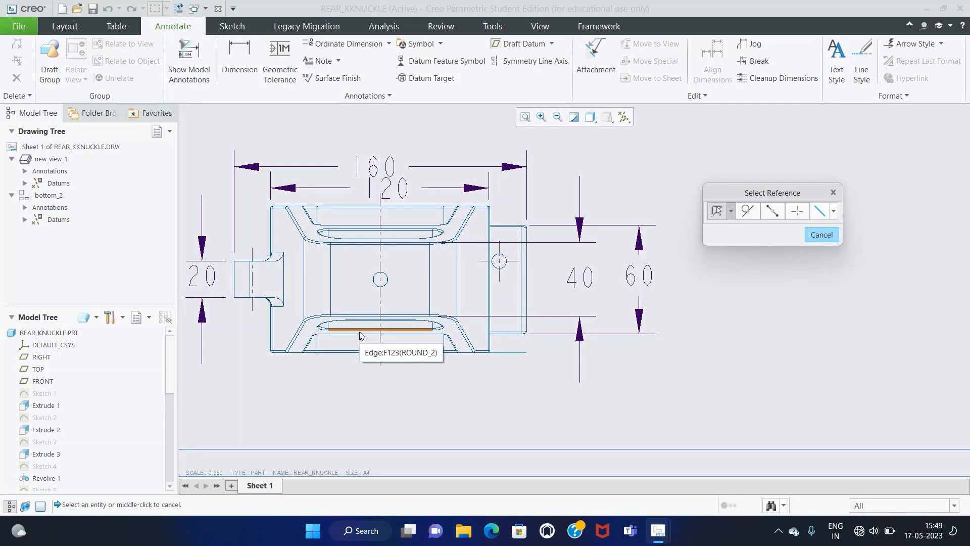
Dimension the vertical offset between the bracket's lower edge and the main body's lower edge, placing it below the 20 dimension.
click(493, 332)
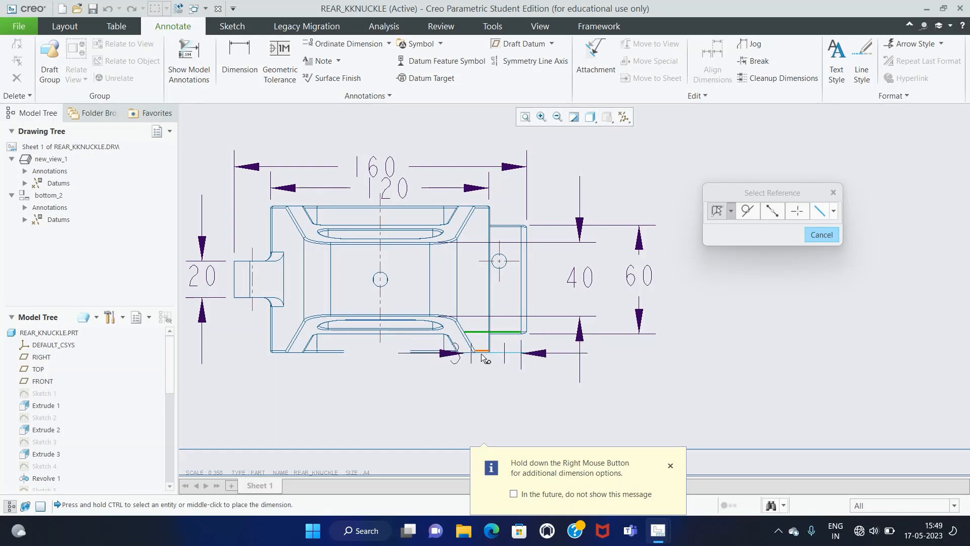
ctrl+click(483, 353)
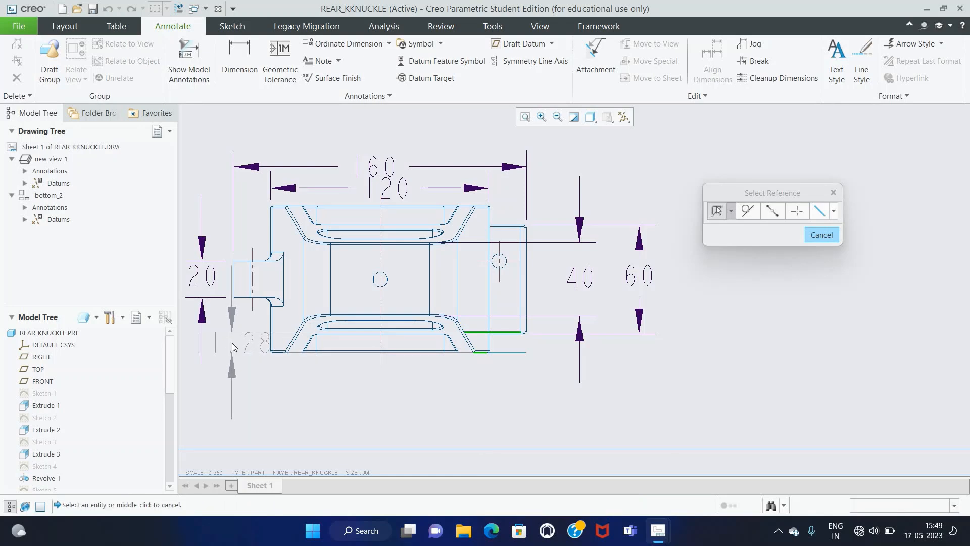
middle_click(231, 341)
scroll(366, 396, down, 2)
click(526, 117)
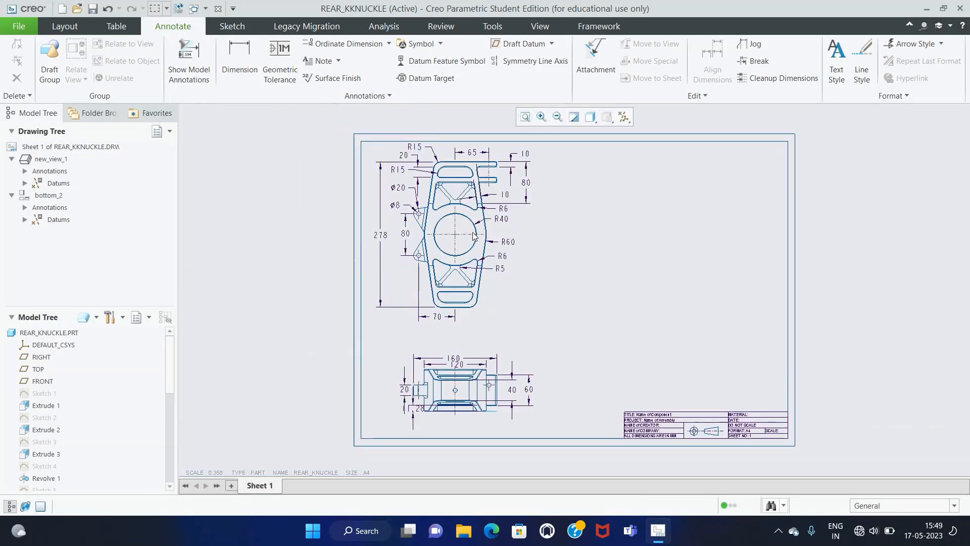
Move the 160 and 120 length dimensions upward, spacing them apart above the bottom view.
scroll(469, 426, up, 3)
click(433, 259)
drag(433, 259, 433, 230)
click(434, 273)
drag(433, 273, 434, 257)
Move the 20 dimension and the lower edge offset dimension slightly farther left of the bottom view.
click(329, 346)
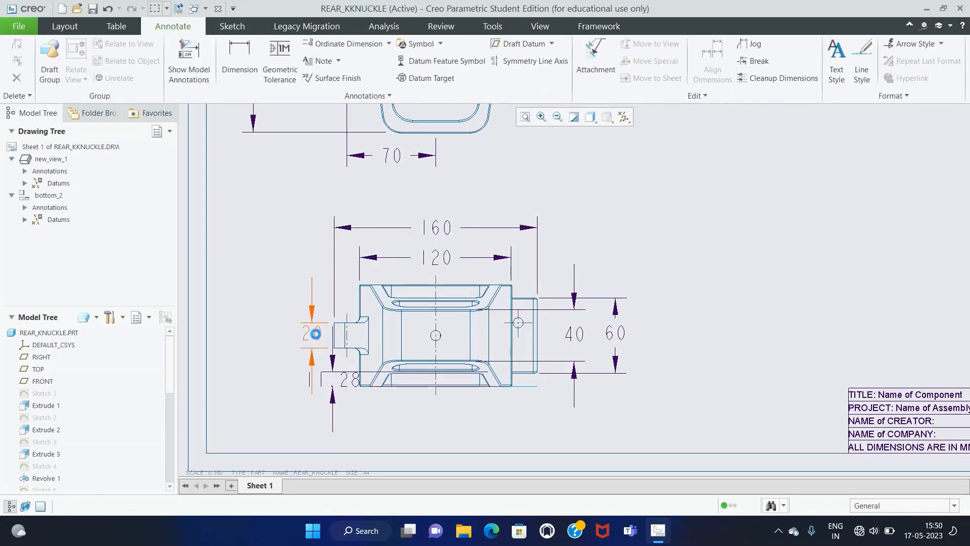
click(312, 333)
drag(312, 333, 305, 335)
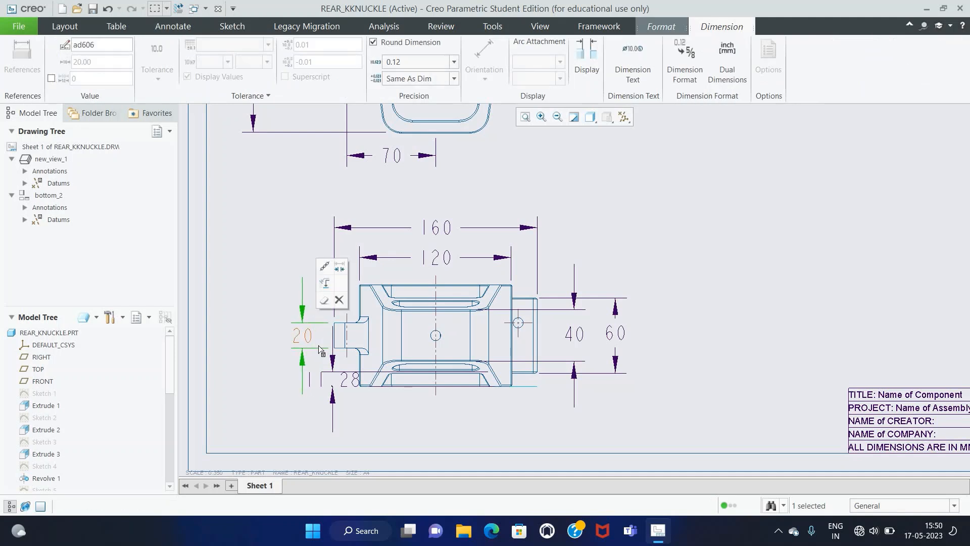
click(346, 384)
mouse_move(331, 401)
mouse_down()
mouse_move(322, 423)
mouse_move(323, 413)
mouse_up()
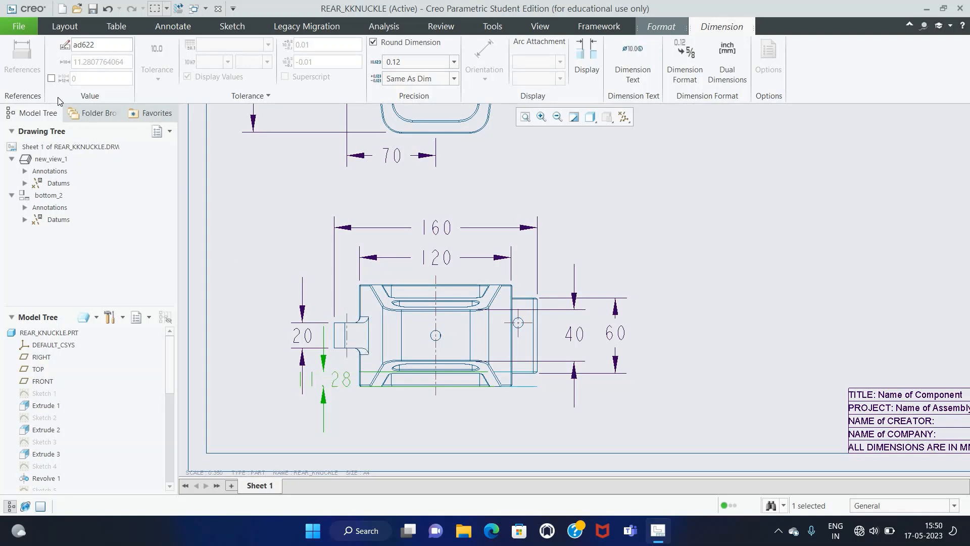
Override the lower edge offset dimension with 12 and set it to 0 decimal places.
click(51, 79)
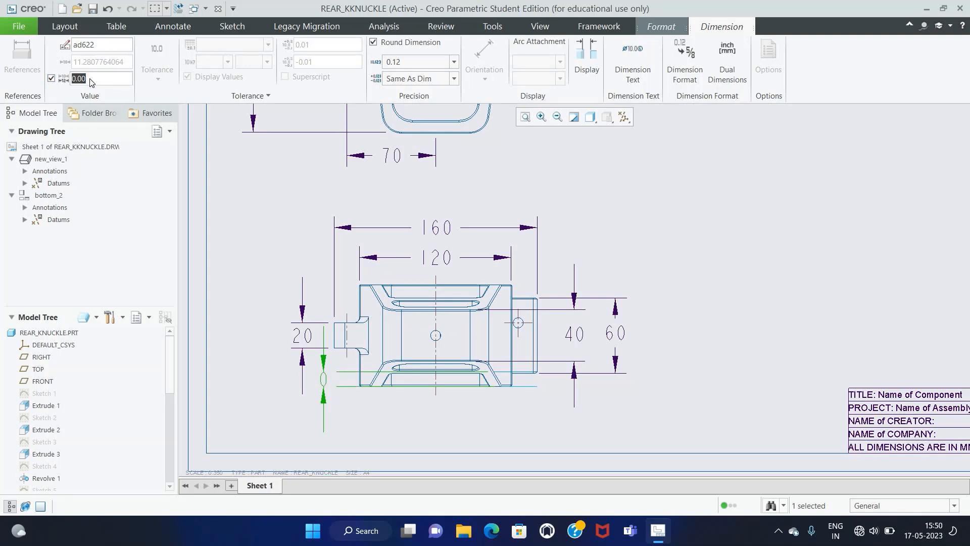
click(454, 67)
click(430, 80)
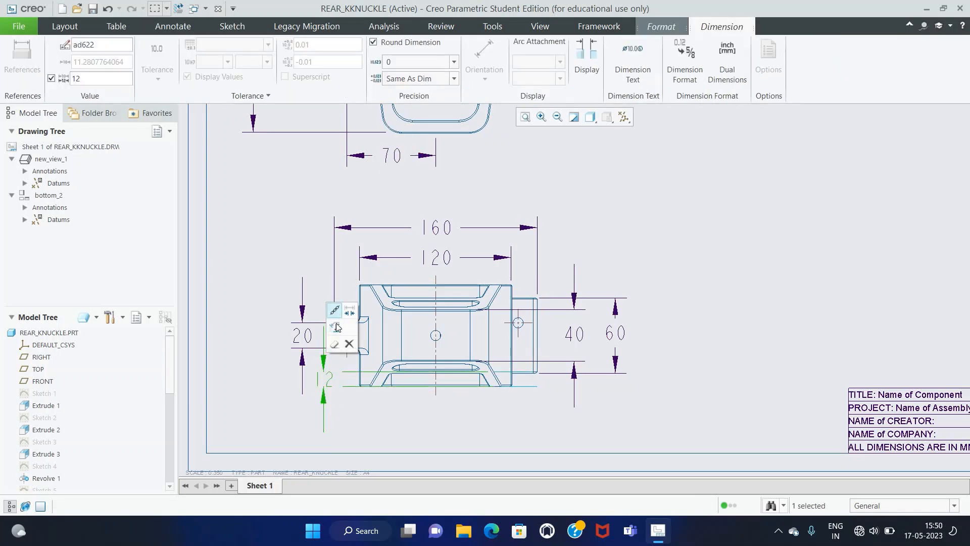
click(337, 350)
click(325, 382)
click(347, 312)
click(347, 415)
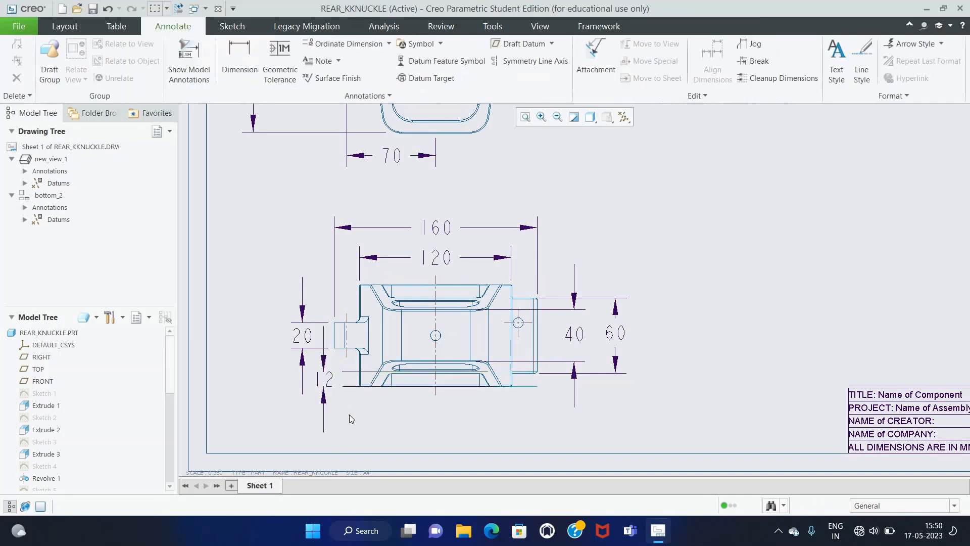
Shorten the 40 dimension's extension lines and flip its arrows to the inside.
click(558, 318)
drag(509, 310, 512, 310)
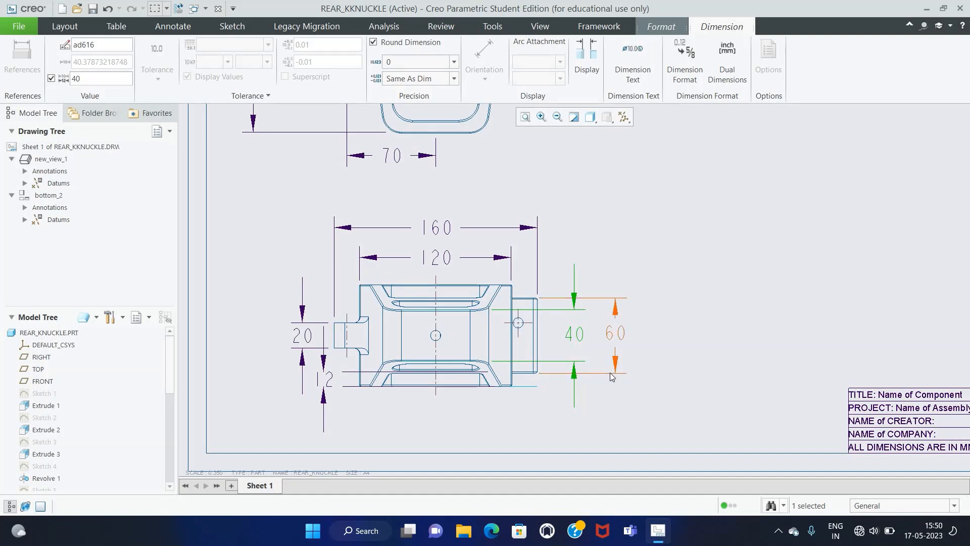
click(586, 351)
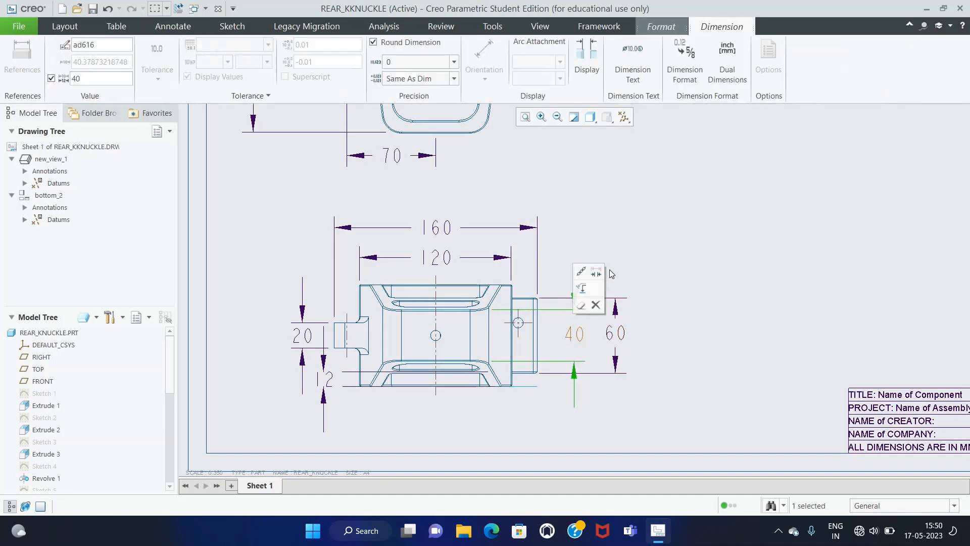
click(674, 332)
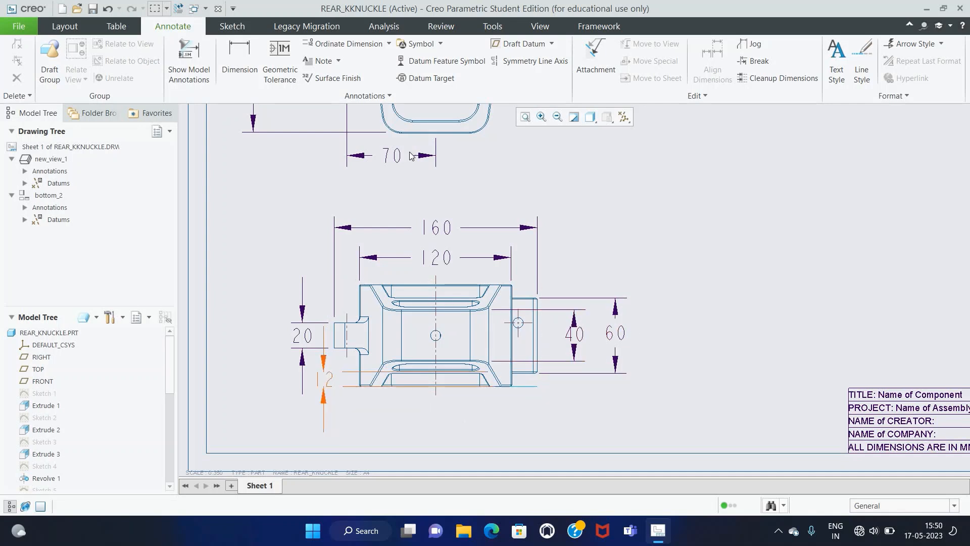
click(239, 60)
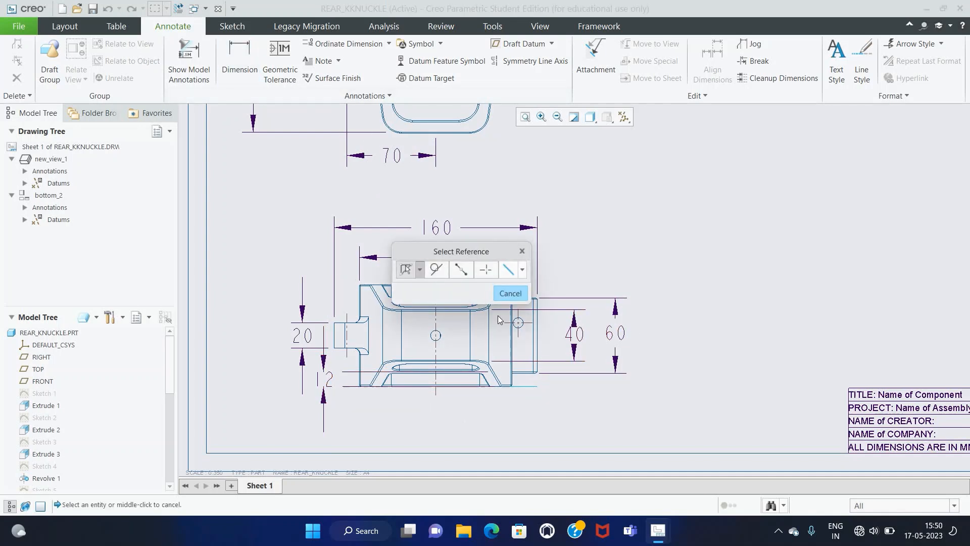
click(522, 327)
scroll(523, 328, up, 4)
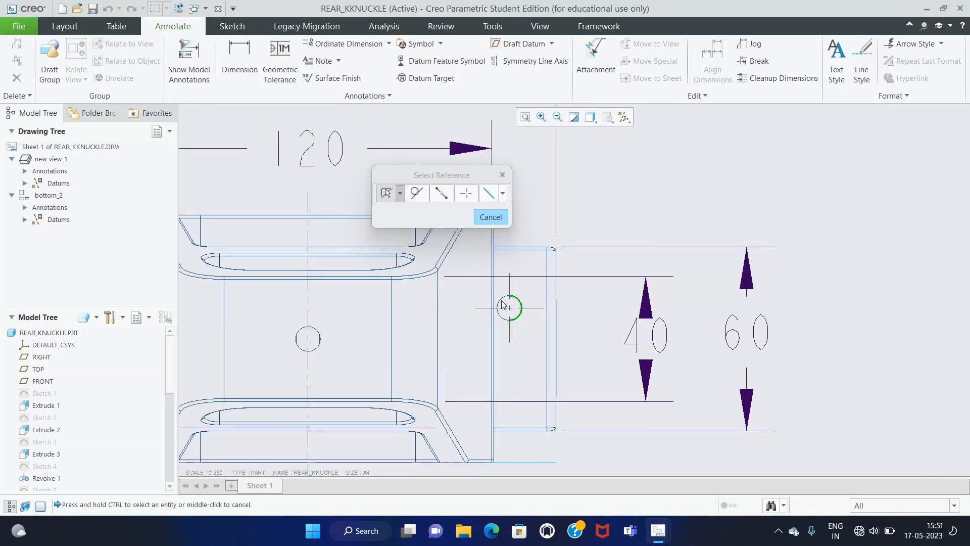
middle_click(536, 338)
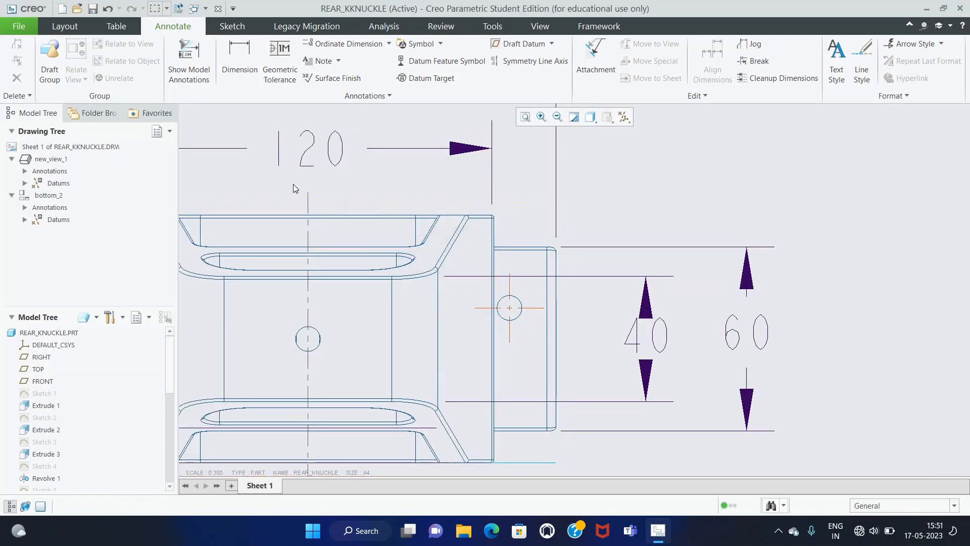
Dimension the bracket's small hole in the bottom view as a diameter, placing the text above and to the right of the bracket.
click(244, 75)
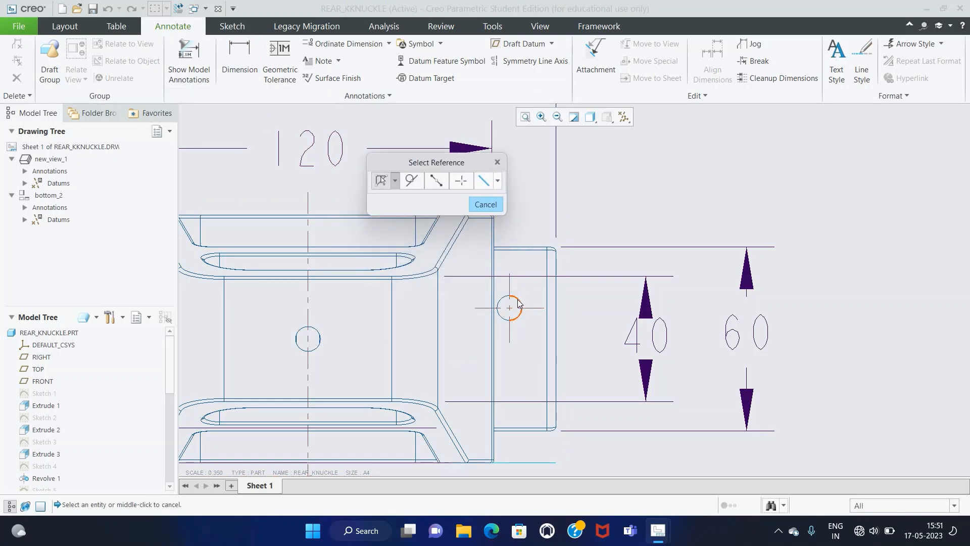
click(521, 303)
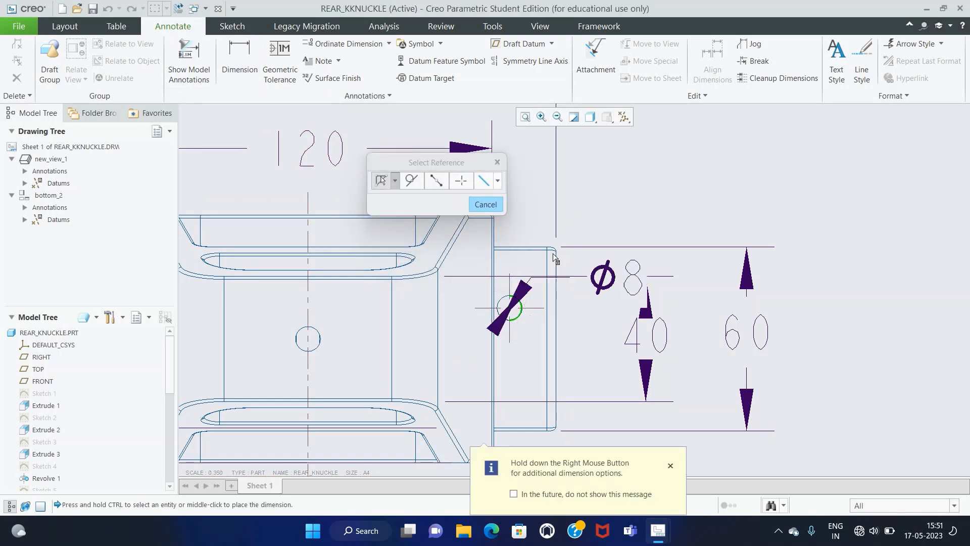
middle_click(577, 219)
click(486, 82)
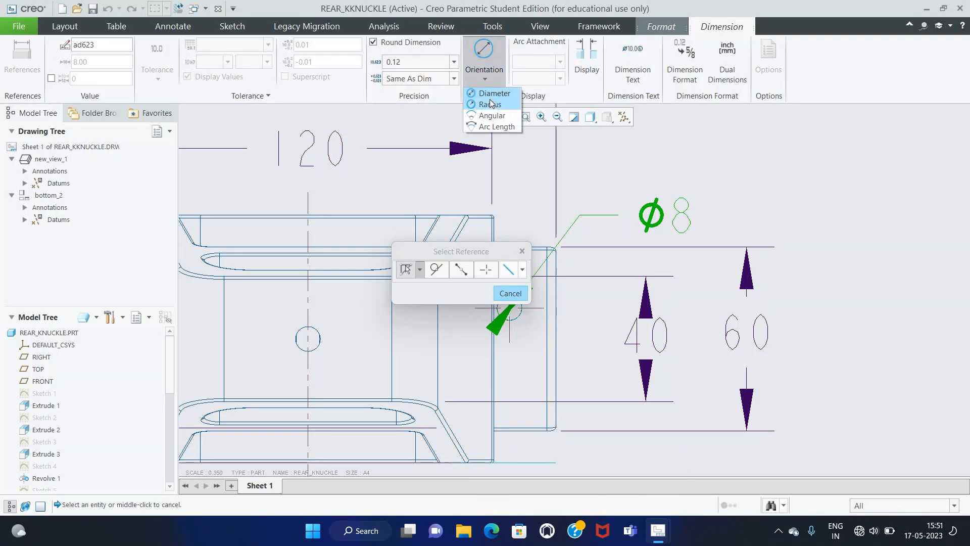
click(491, 94)
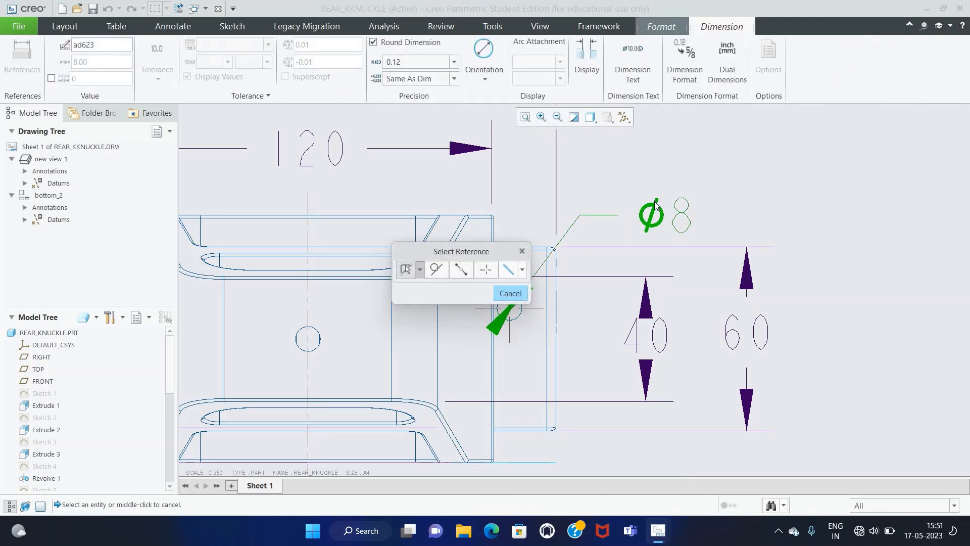
Flip the bracket hole's diameter dimension to a single arrow pointing at the hole from outside.
click(654, 207)
click(512, 294)
click(648, 215)
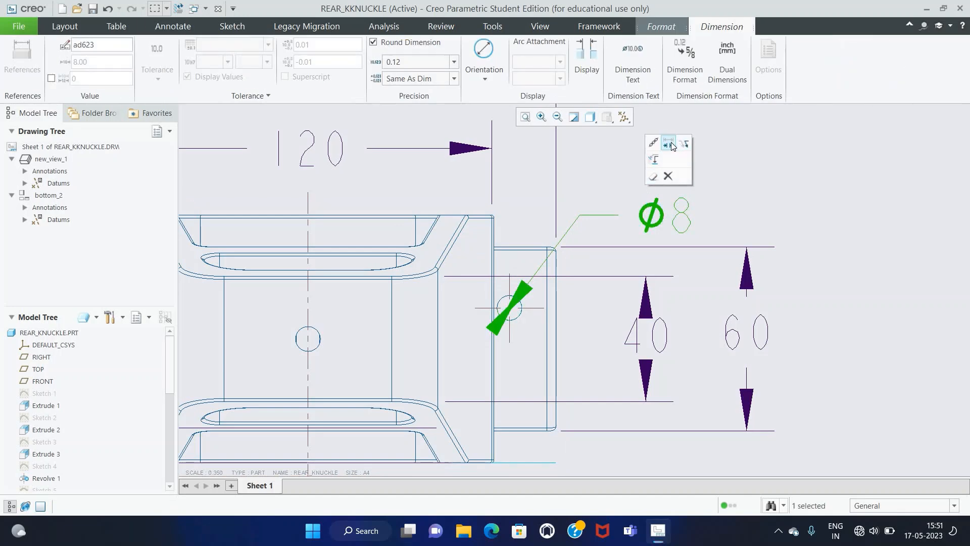
click(637, 153)
scroll(637, 156, down, 3)
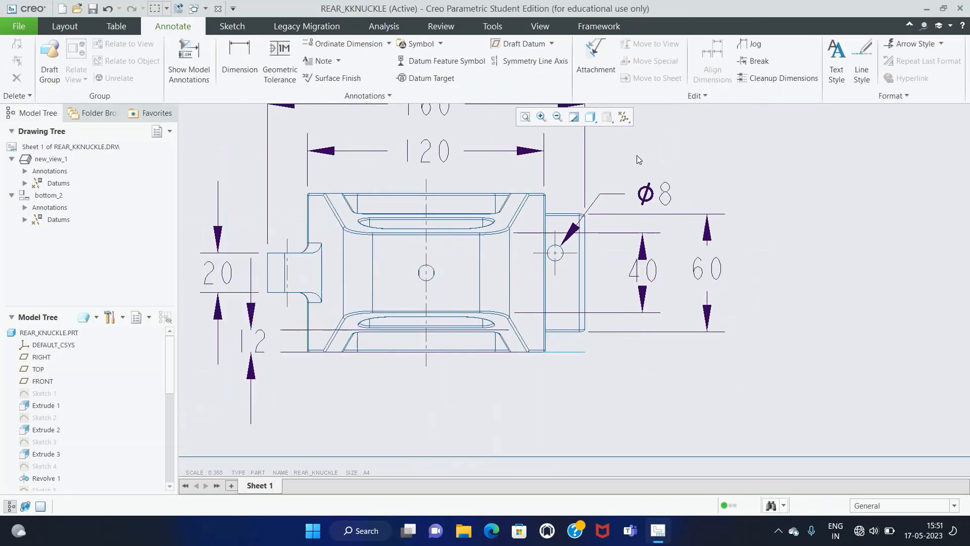
Dimension the diameter of the body's central small hole in the bottom view, placing the text below the body.
click(243, 68)
drag(434, 252, 325, 309)
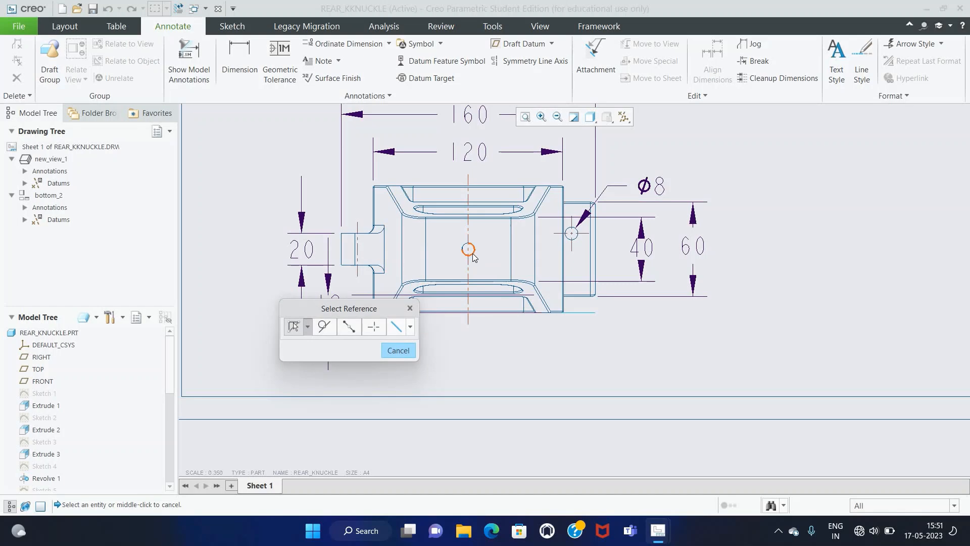
click(474, 257)
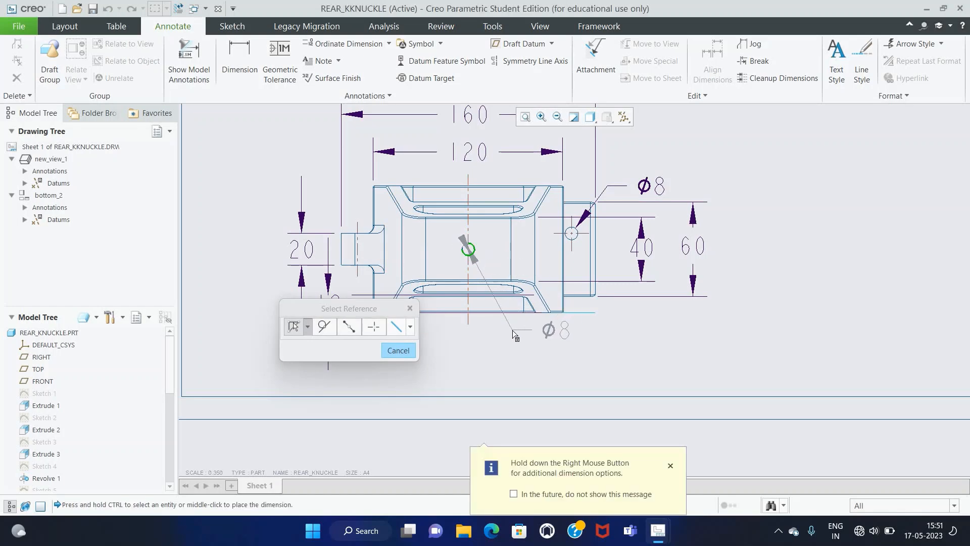
middle_click(513, 331)
click(513, 291)
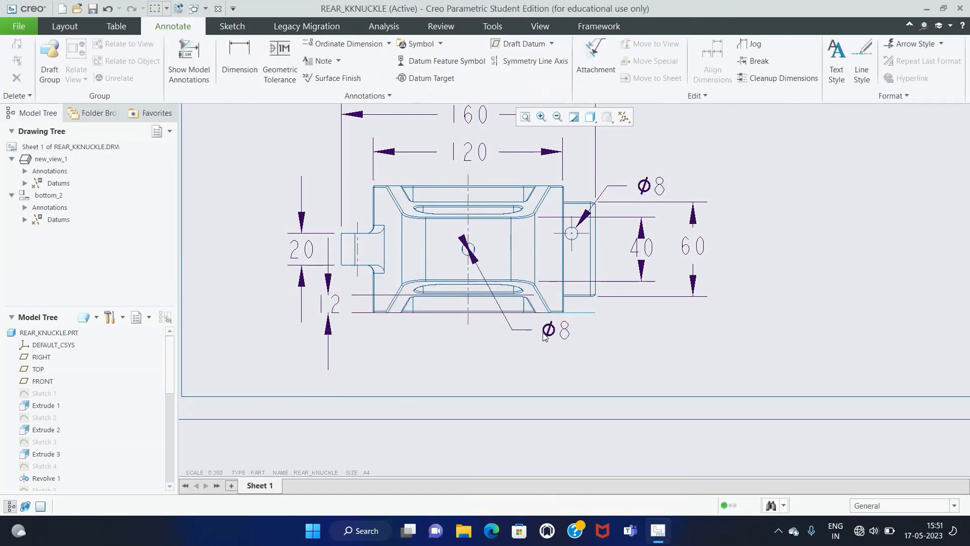
click(483, 81)
click(504, 193)
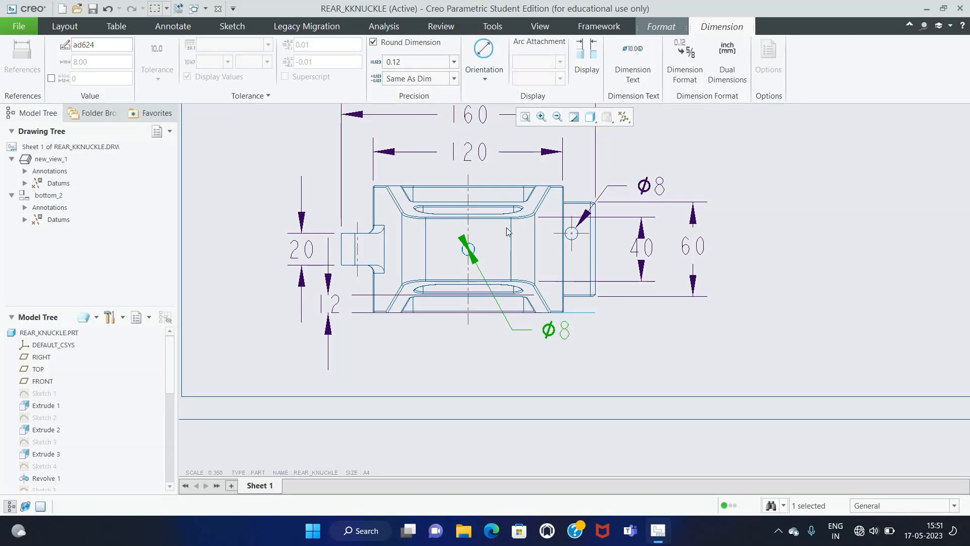
Flip the central hole's diameter dimension to a single outside arrow.
click(549, 335)
click(571, 269)
click(623, 363)
scroll(510, 381, down, 2)
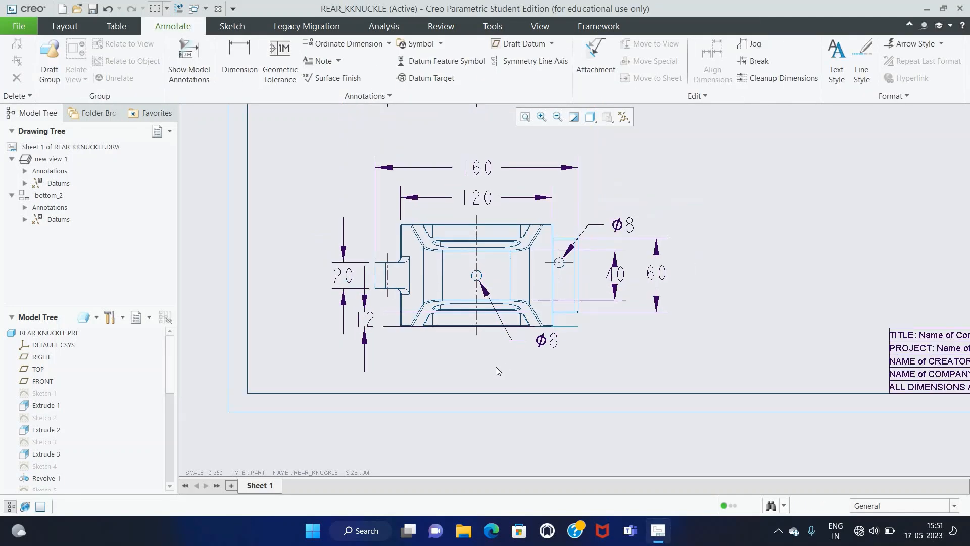
Insert a projection view of the front view, placing it to the right on the sheet.
scroll(484, 370, down, 1)
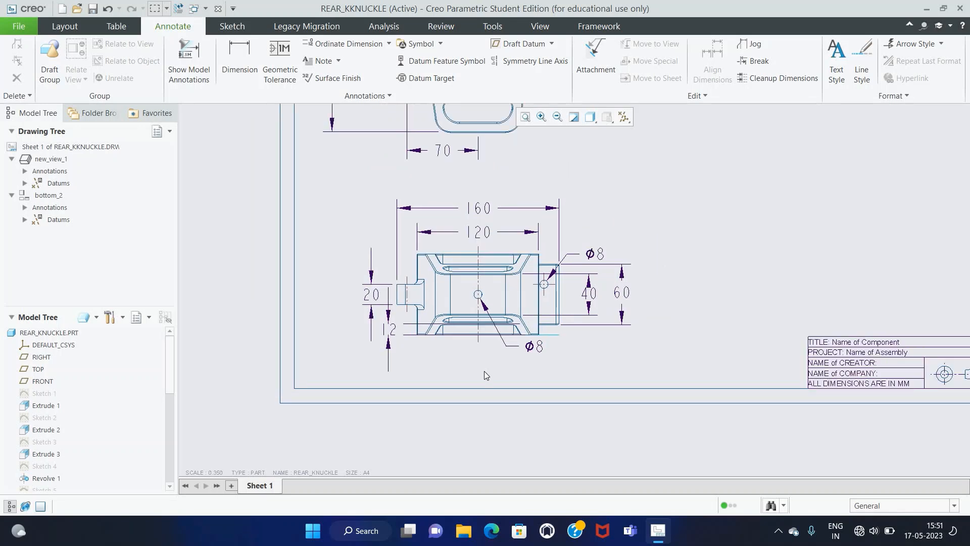
key(ctrl+d)
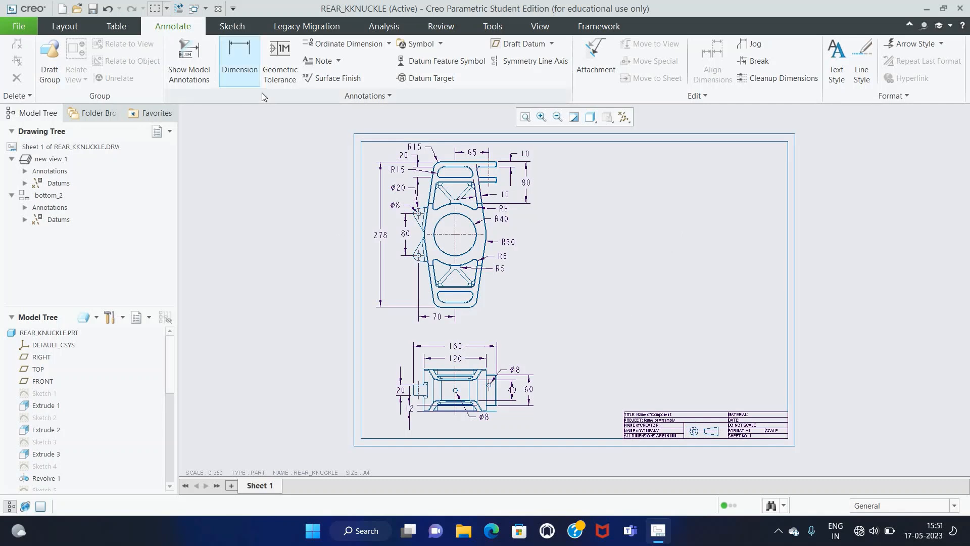
click(65, 26)
click(422, 44)
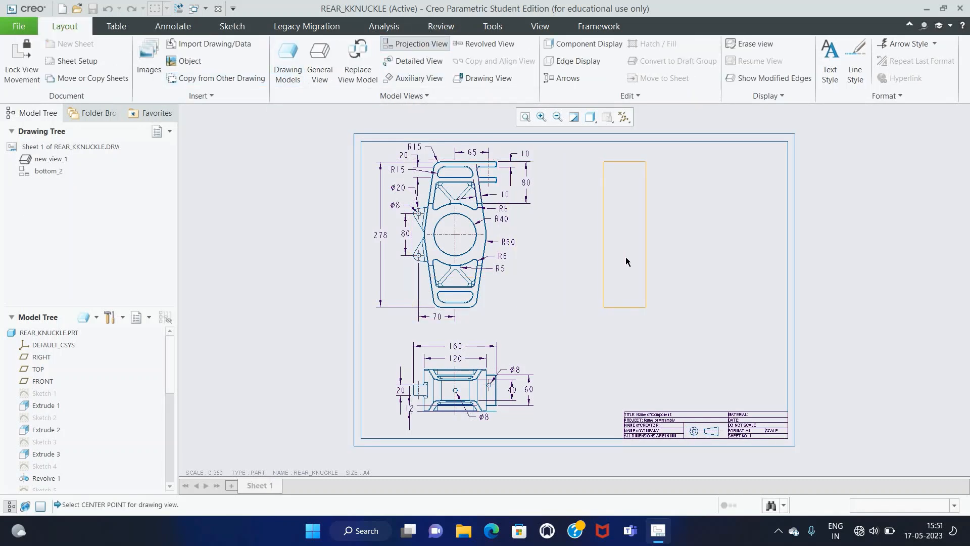
click(653, 243)
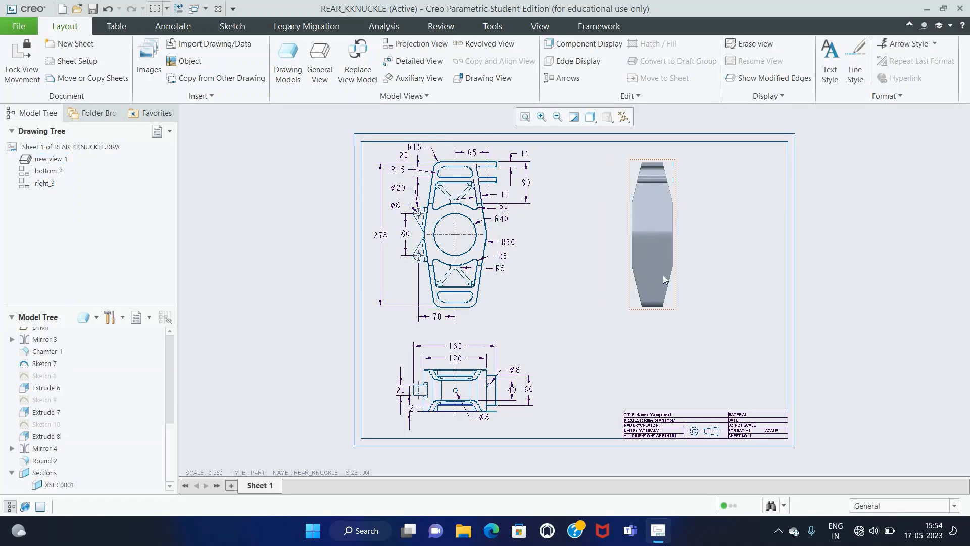
Set the right projection view's display style to No Hidden and its HLR edge display quality to Very High.
double_click(663, 275)
click(348, 227)
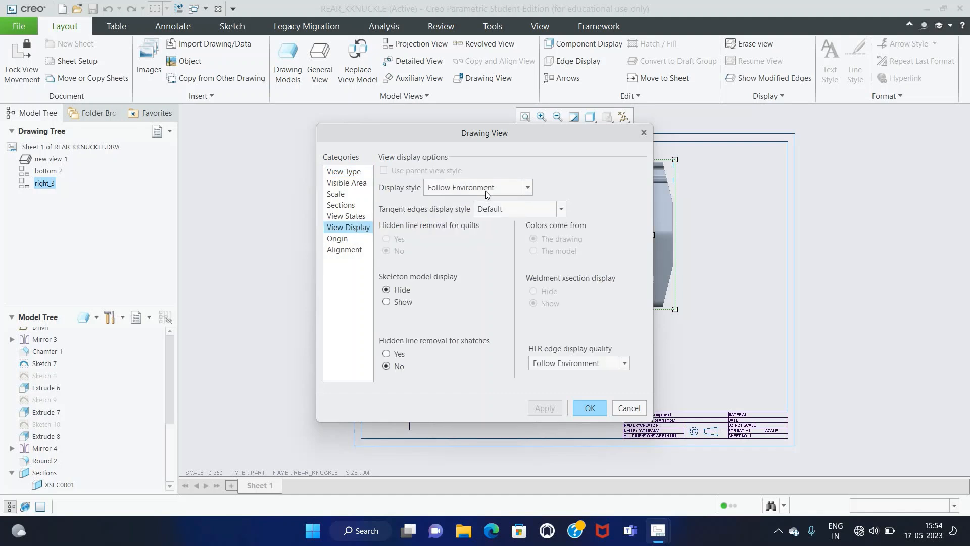
click(483, 188)
click(462, 250)
click(575, 364)
click(548, 419)
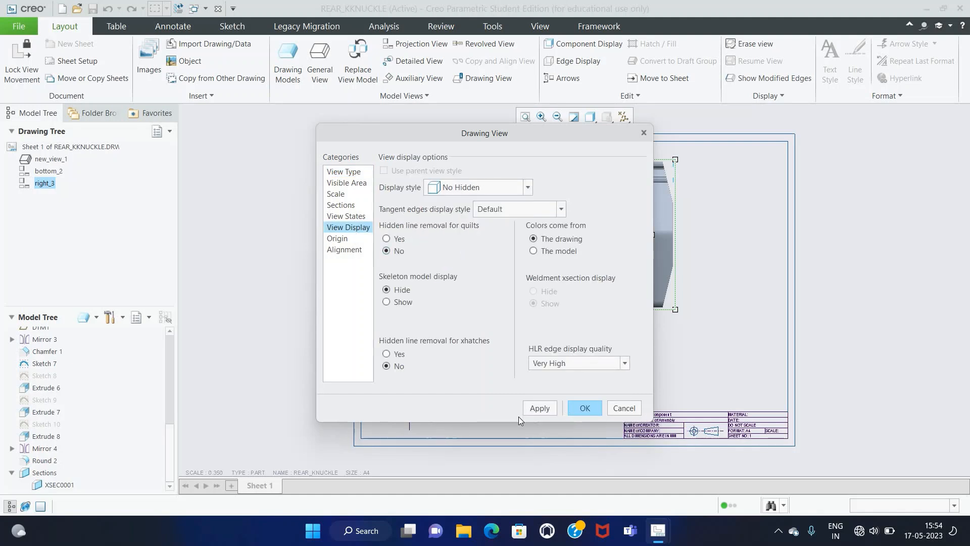
click(536, 408)
click(583, 406)
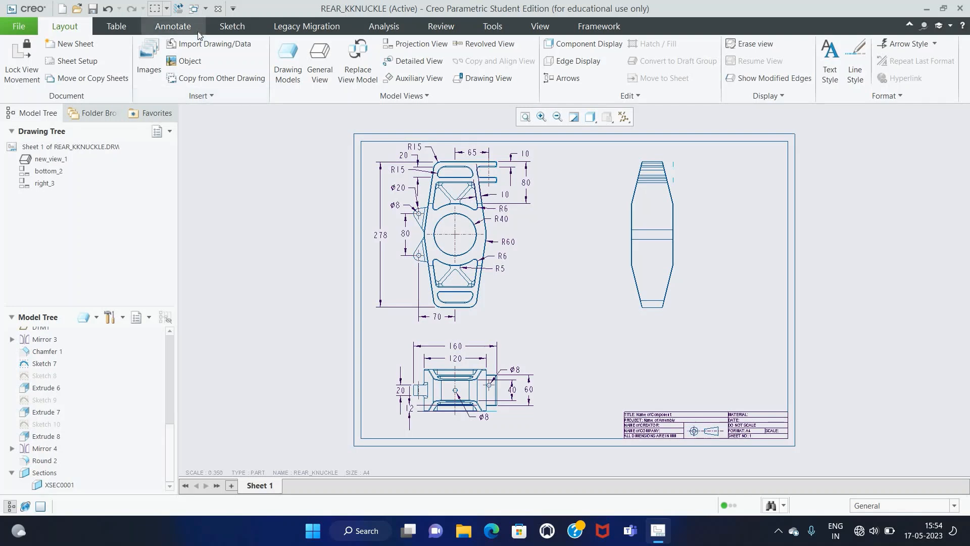
Open the model annotations for the right projection view and list its axes.
click(183, 31)
key(Escape)
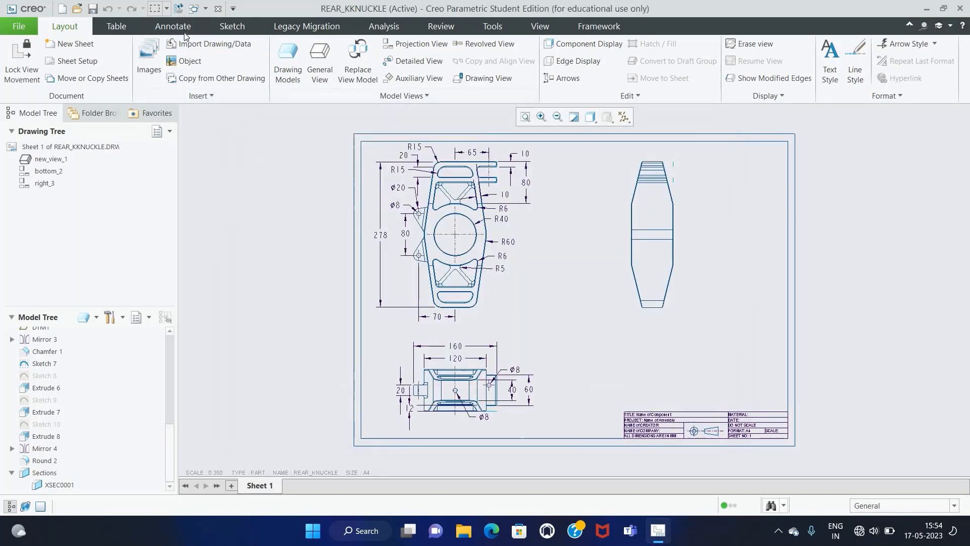
click(183, 32)
click(189, 59)
click(676, 187)
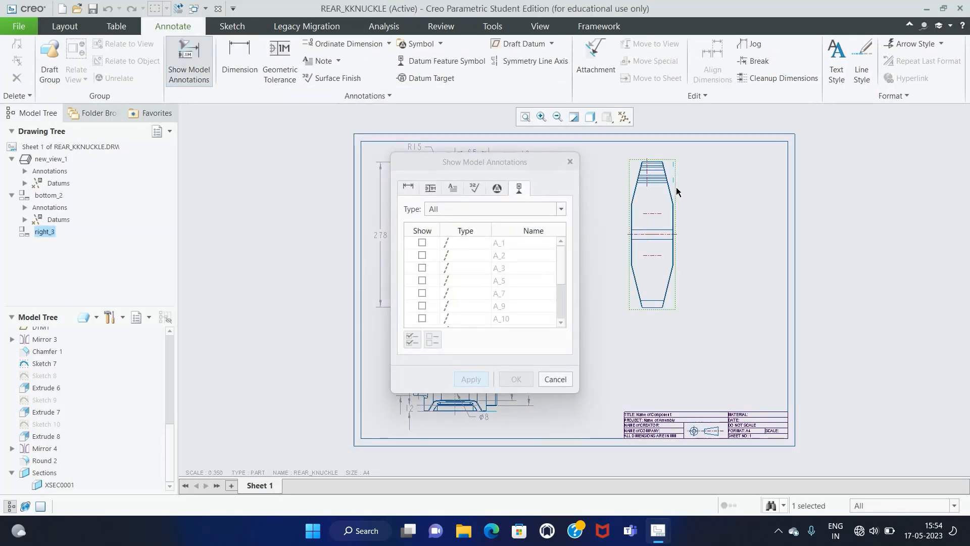
click(413, 339)
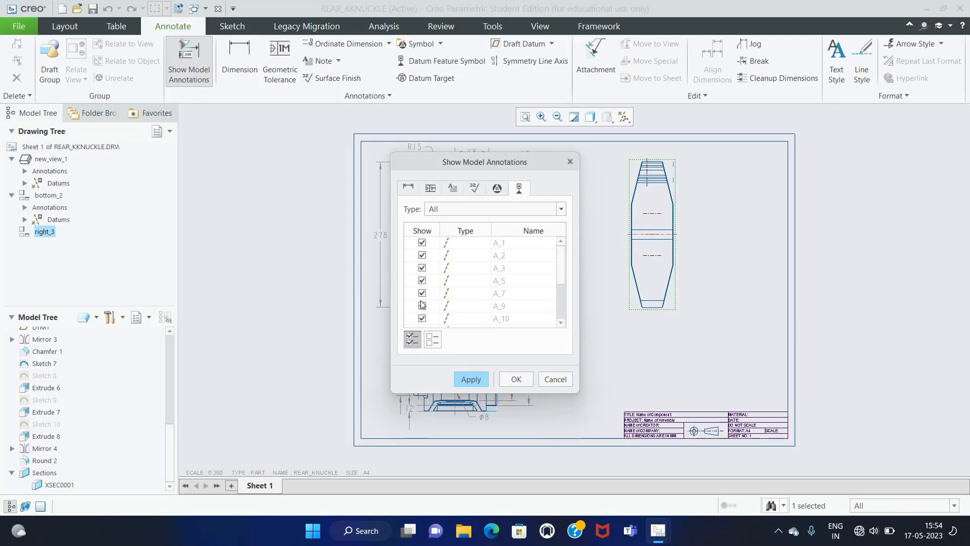
drag(424, 292, 423, 266)
click(419, 340)
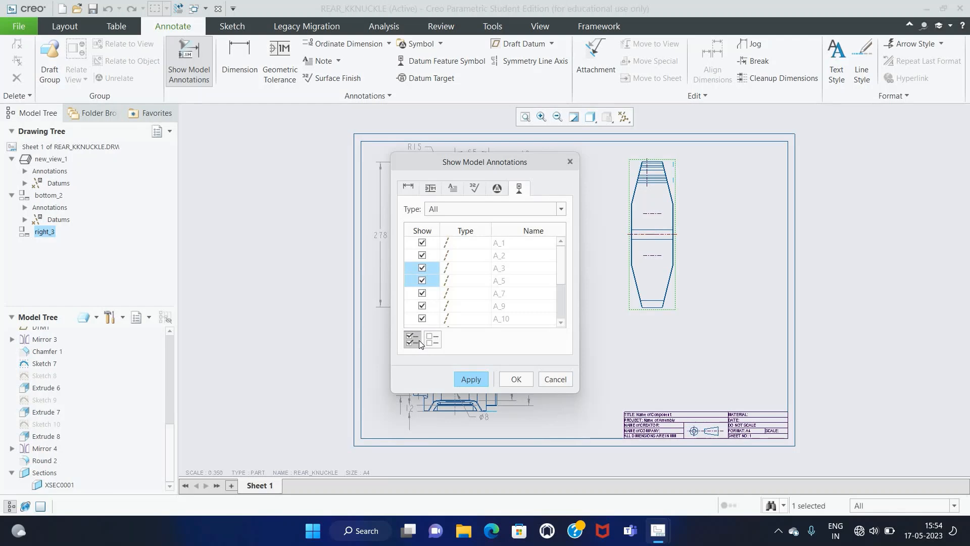
click(433, 344)
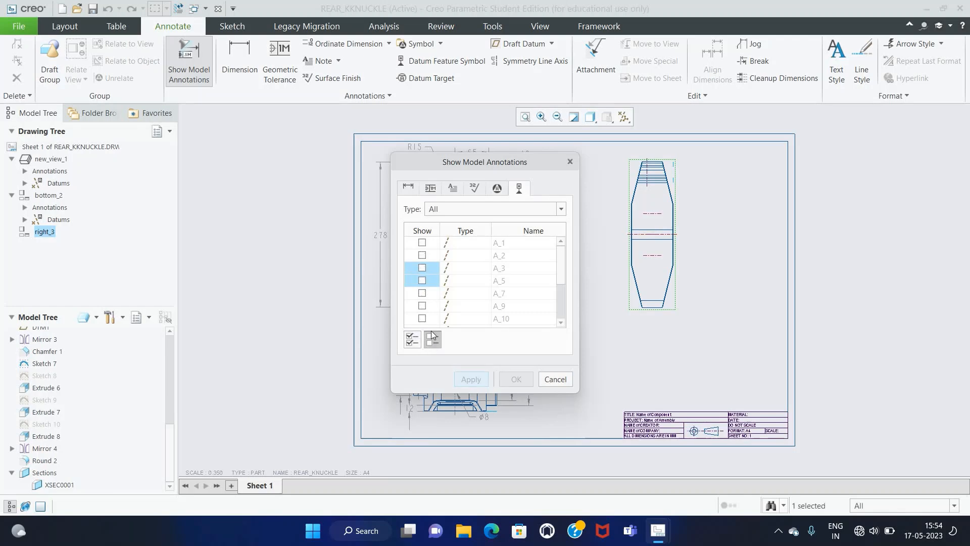
Show the upper and lower horizontal hole axes and the vertical axis near the upper end in the right view.
click(654, 211)
scroll(649, 184, down, 2)
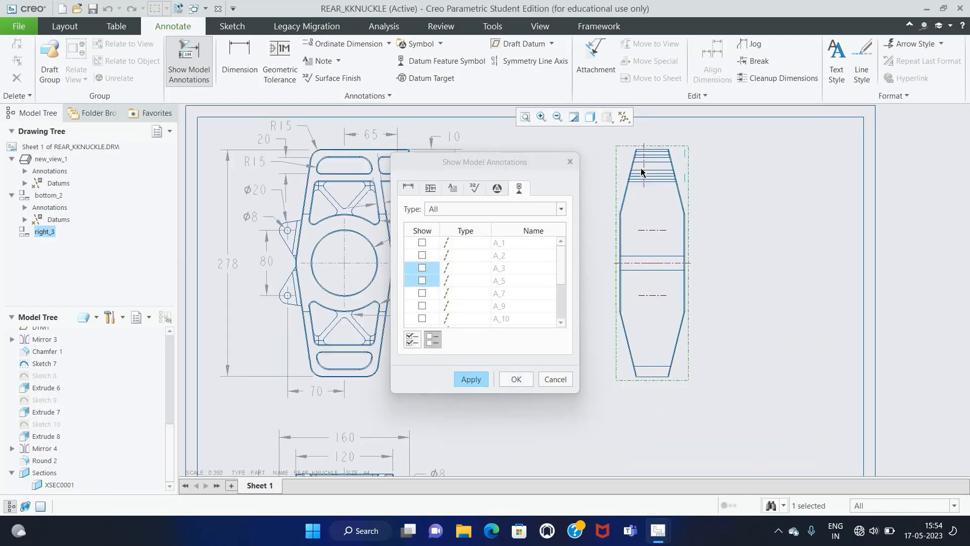
click(641, 159)
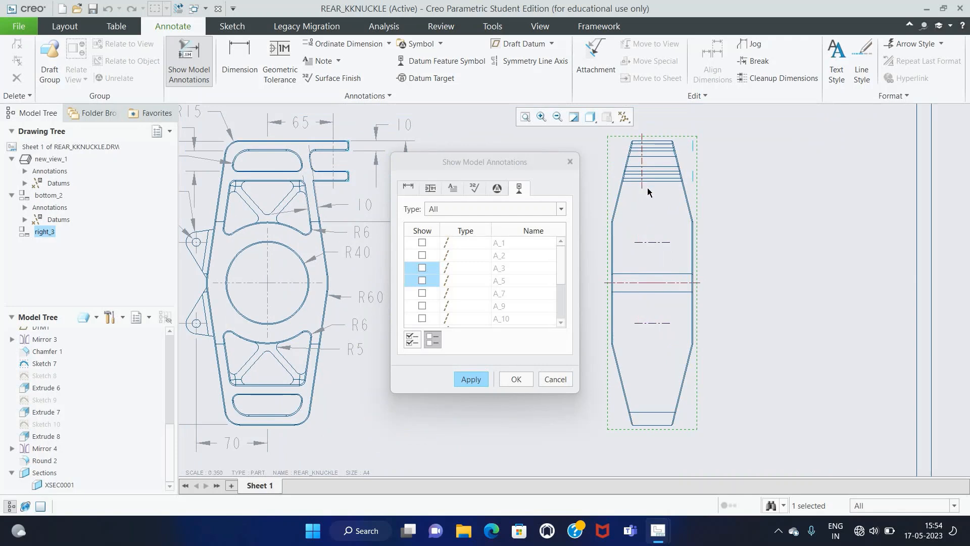
scroll(508, 306, down, 3)
scroll(508, 307, up, 3)
Show all model dimensions of the Mirror 3 feature in the right view.
click(651, 159)
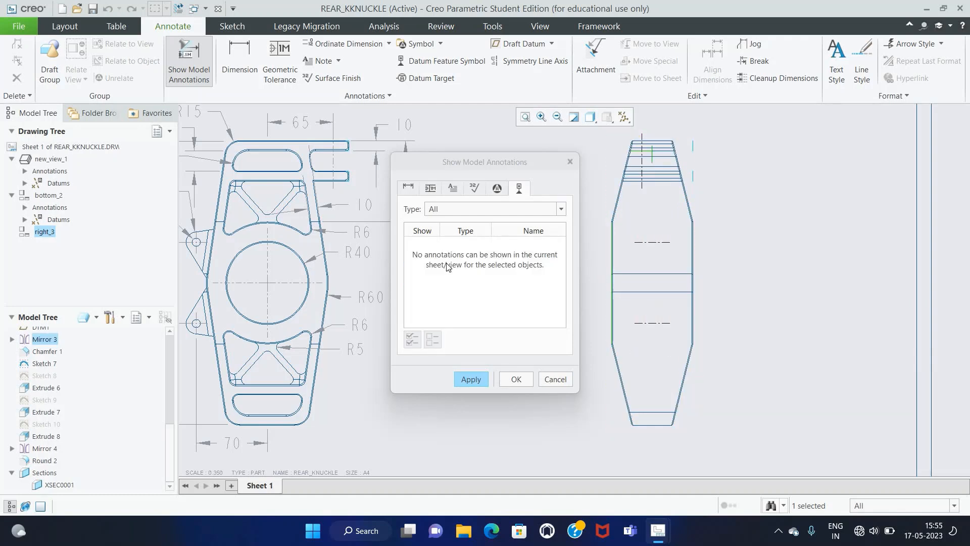
click(408, 188)
click(411, 340)
click(468, 378)
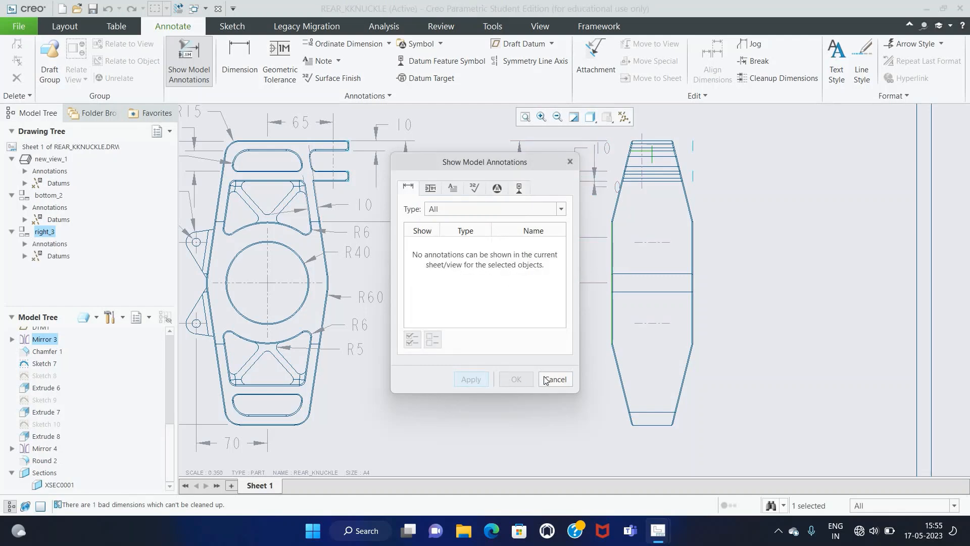
click(555, 379)
scroll(511, 318, up, 1)
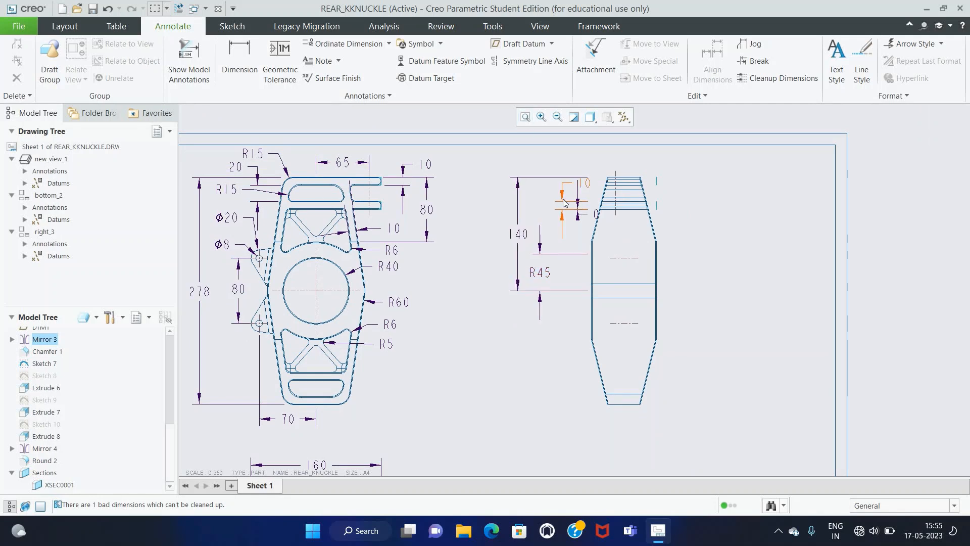
Delete the 0 and 10 dimensions beside the upper end of the right view.
click(585, 216)
key(Delete)
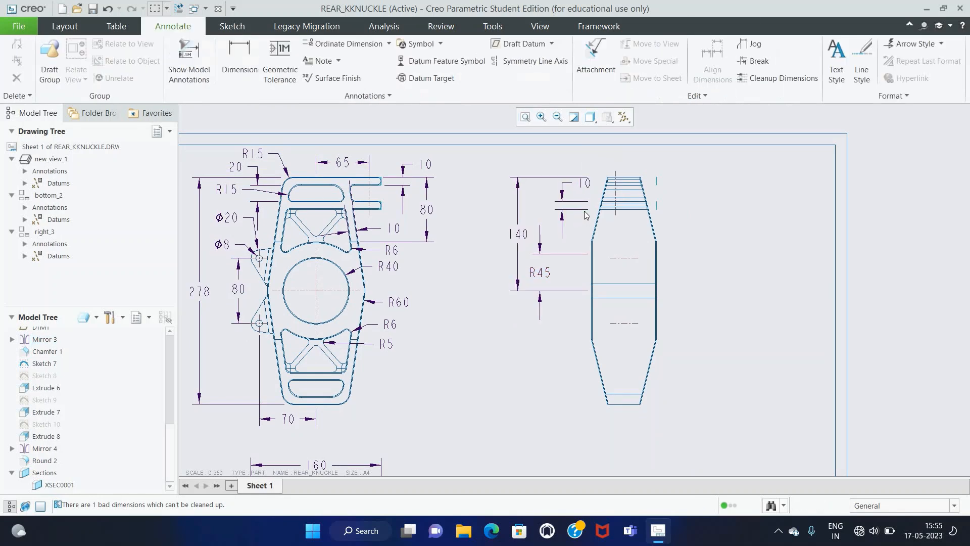
click(562, 198)
drag(562, 198, 576, 201)
key(Delete)
Move the R45 and 140 dimensions closer to the right view's outline and flip the R45 arrows inward.
click(556, 273)
drag(558, 272, 576, 273)
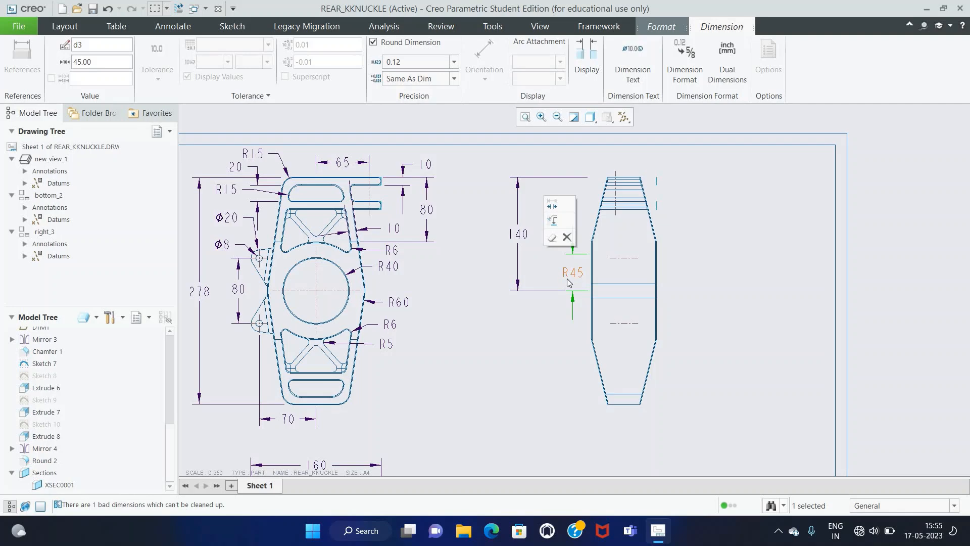
click(553, 276)
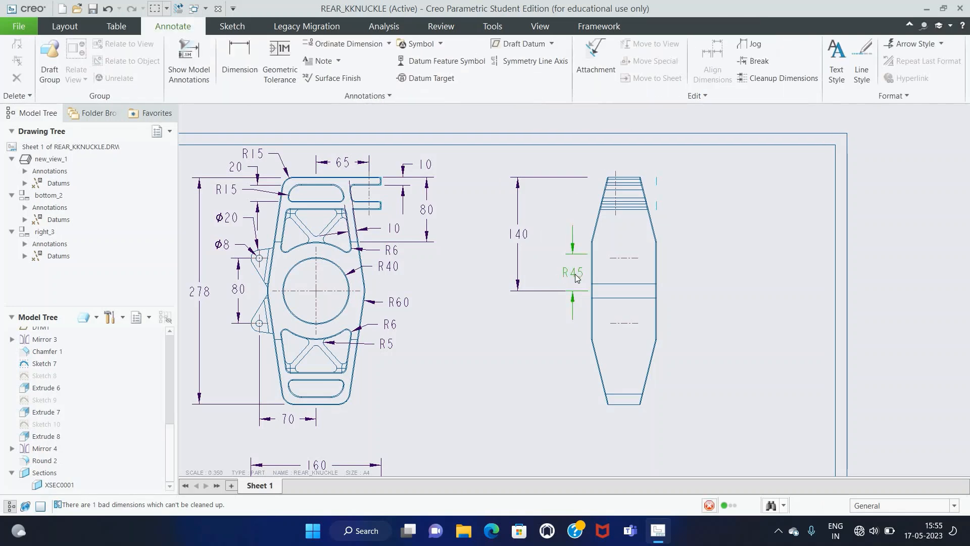
click(575, 273)
click(567, 235)
click(573, 274)
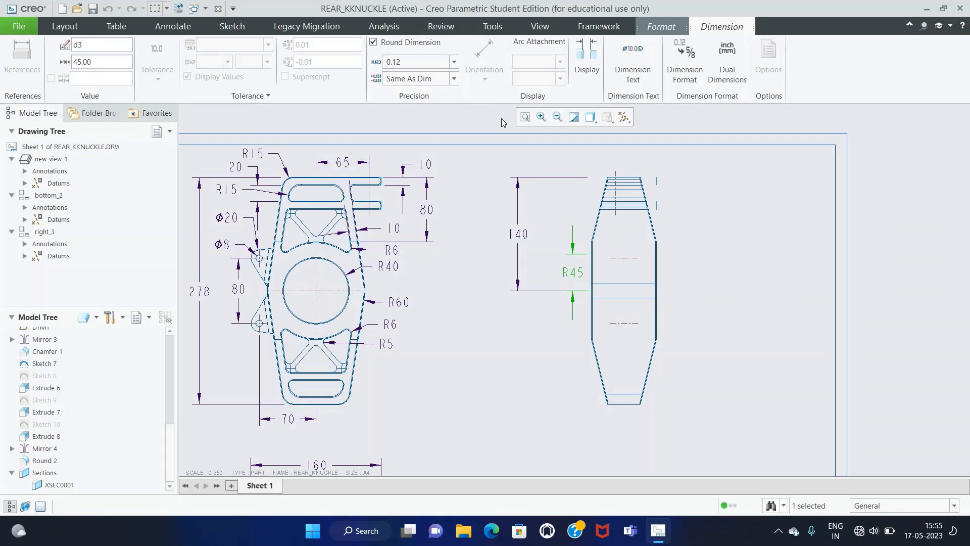
click(519, 234)
drag(524, 246, 562, 246)
click(573, 260)
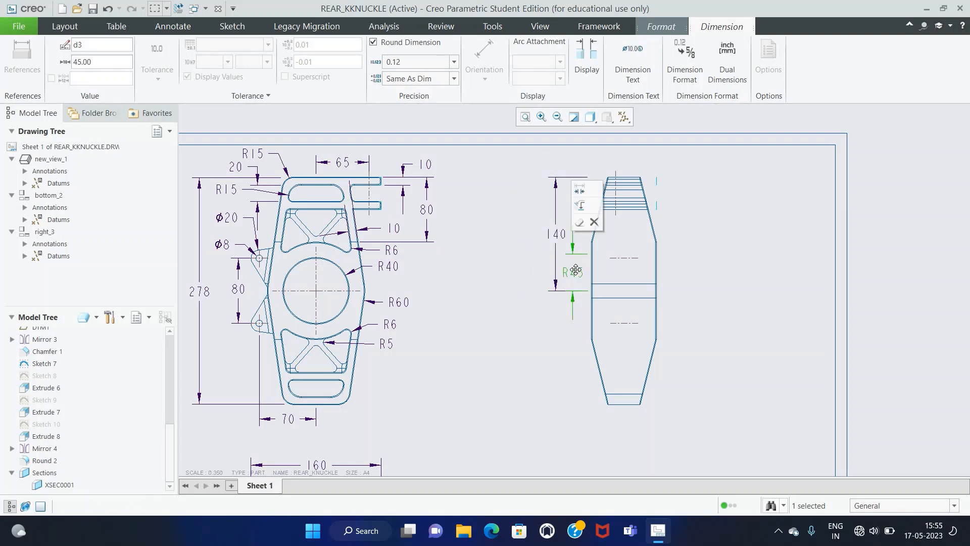
click(546, 321)
scroll(544, 317, down, 1)
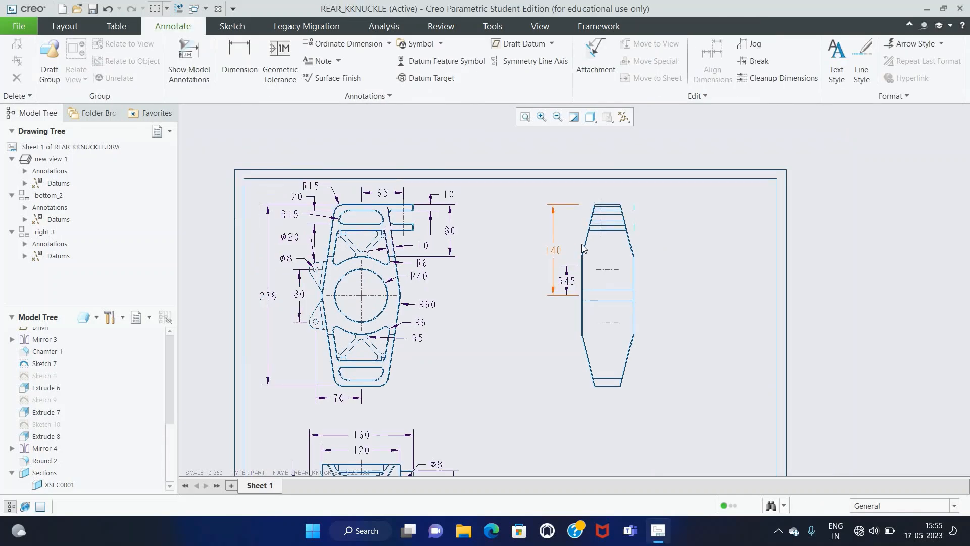
Move the right projection view closer to the front view on the sheet.
click(532, 120)
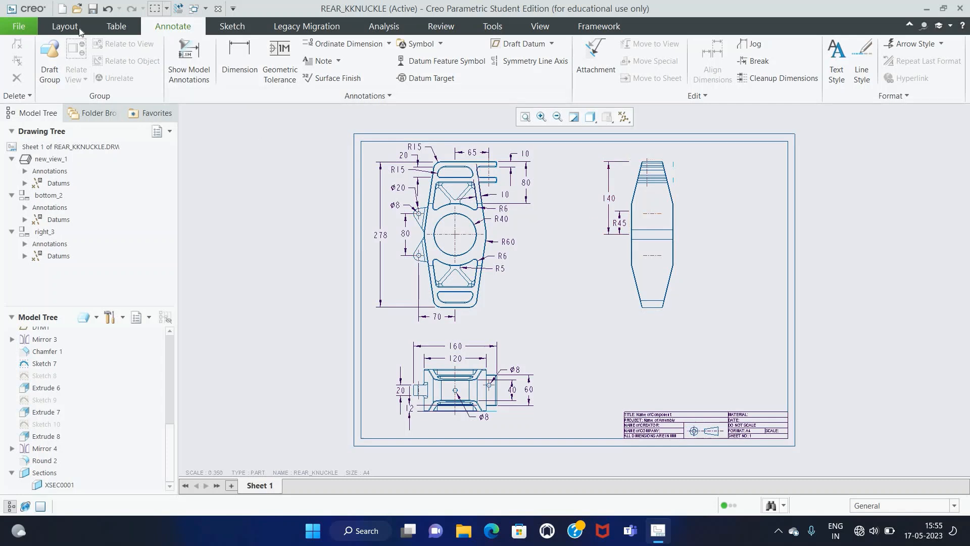
click(65, 26)
click(669, 208)
drag(669, 208, 624, 209)
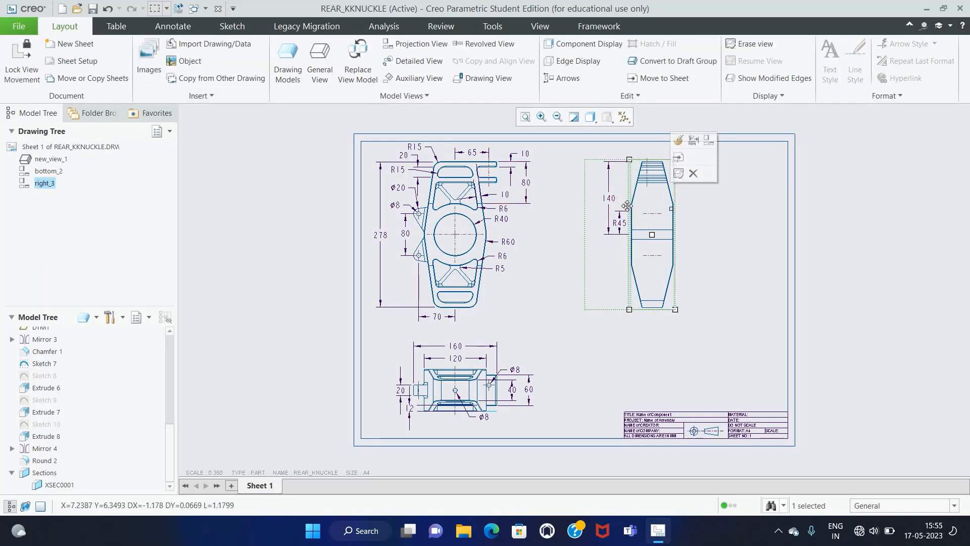
click(699, 235)
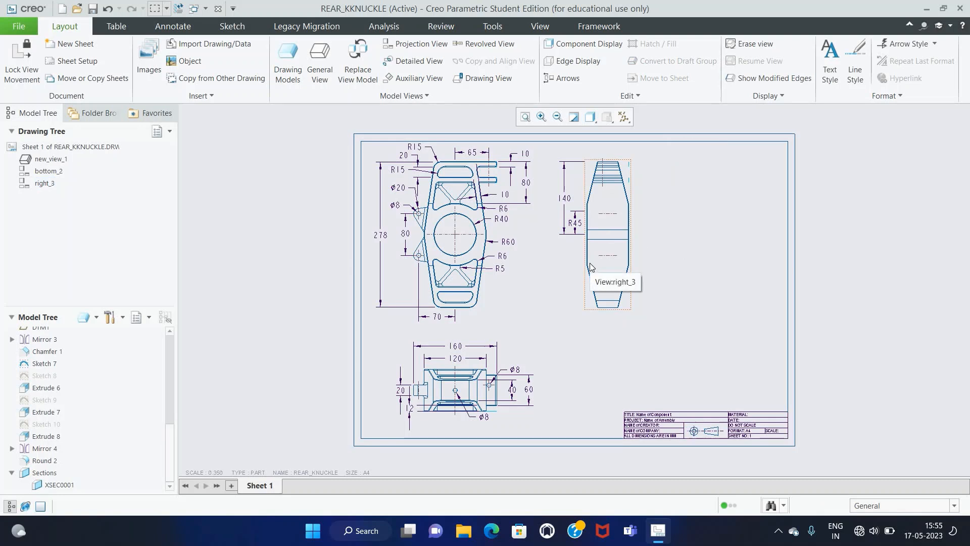
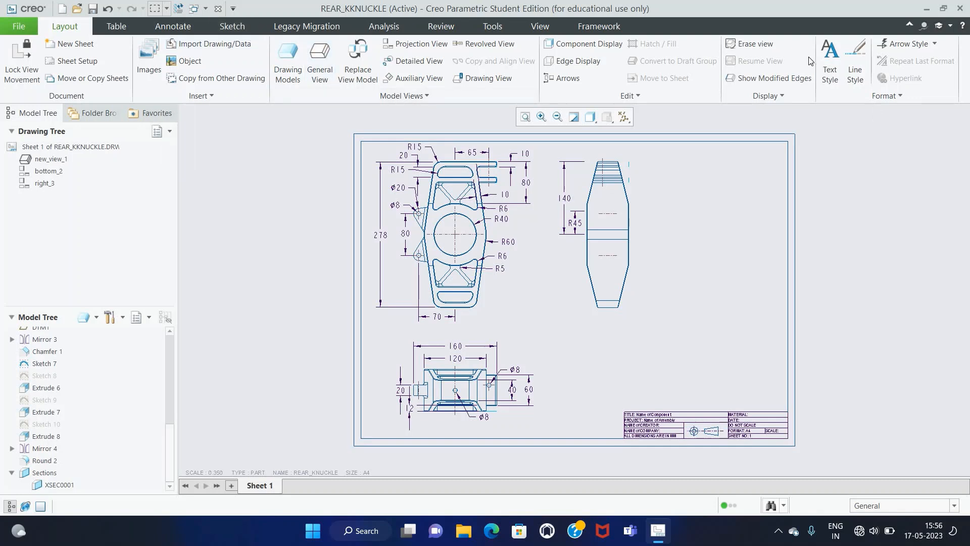
click(829, 60)
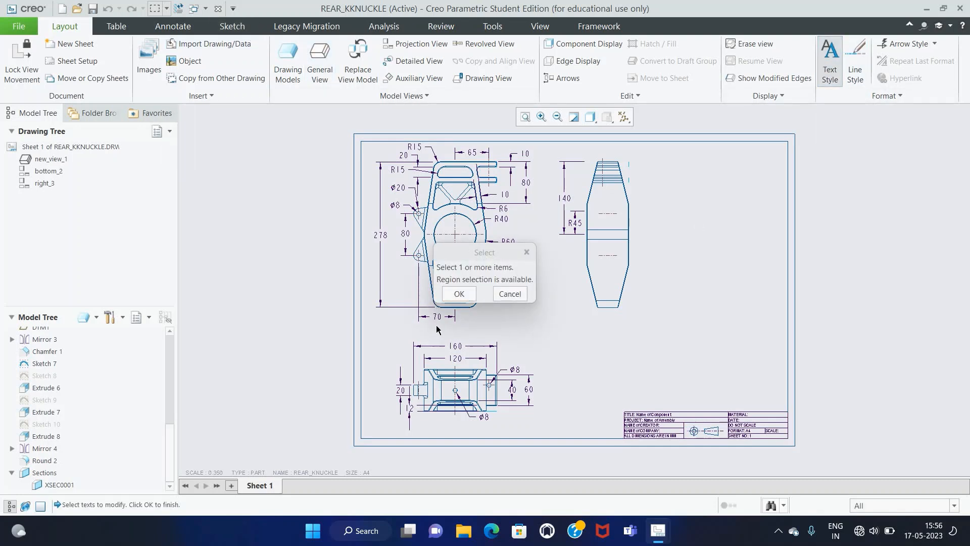
scroll(439, 329, up, 5)
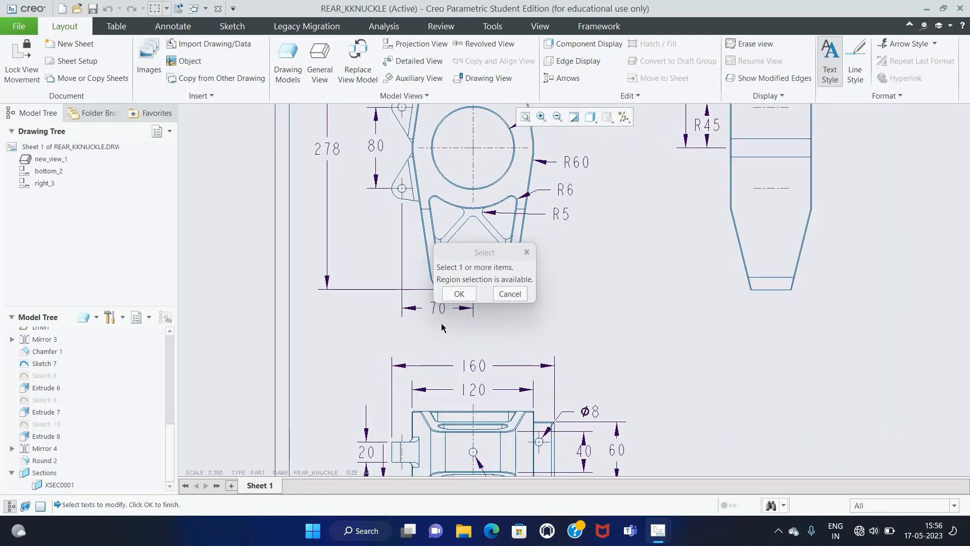
click(459, 293)
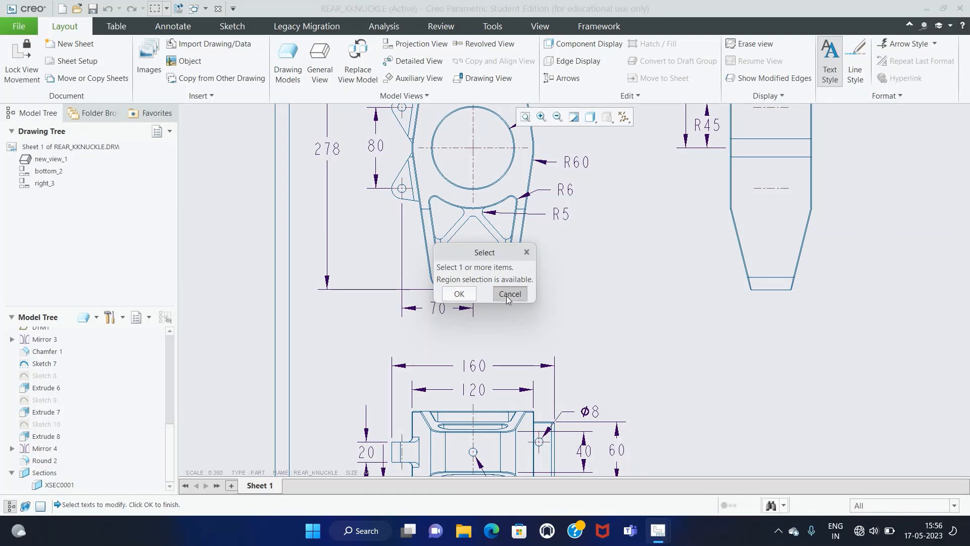
click(509, 294)
click(641, 215)
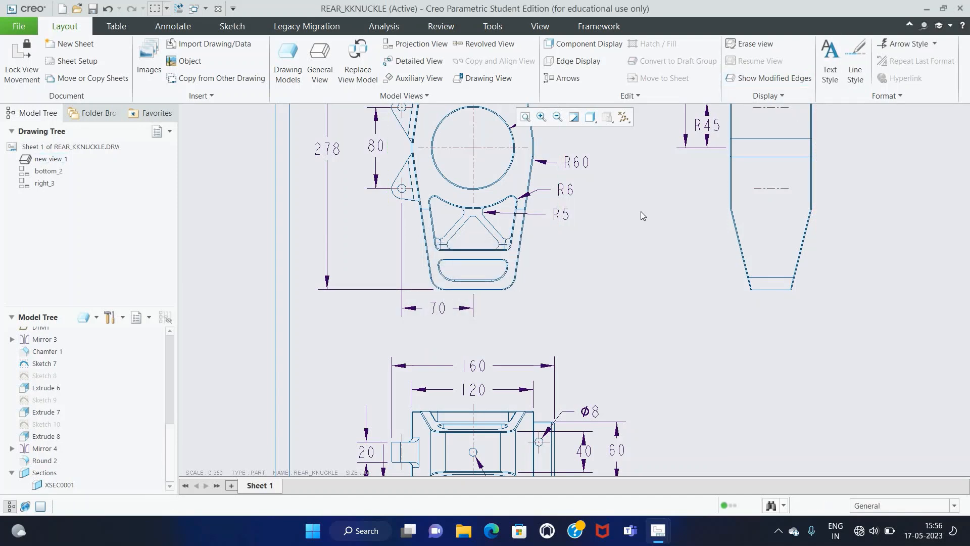
click(492, 25)
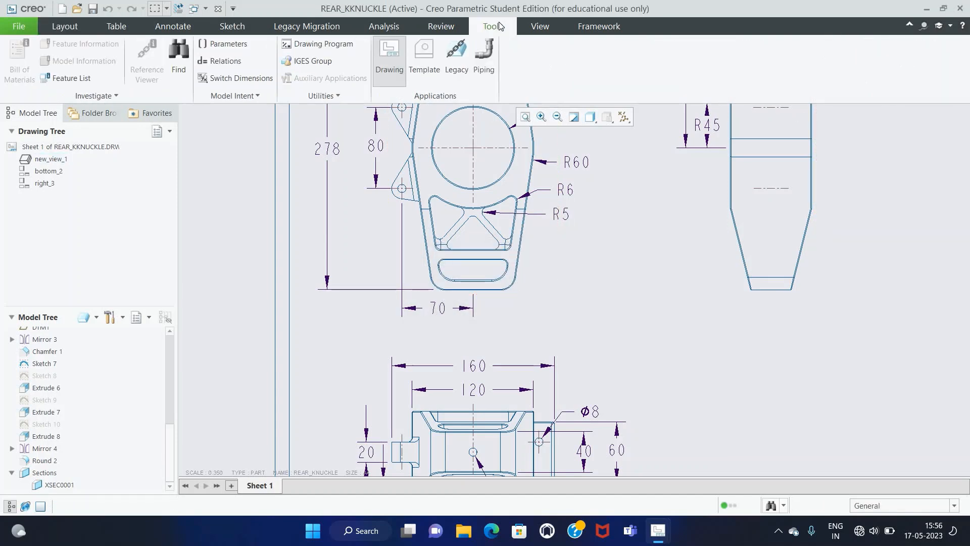
click(246, 26)
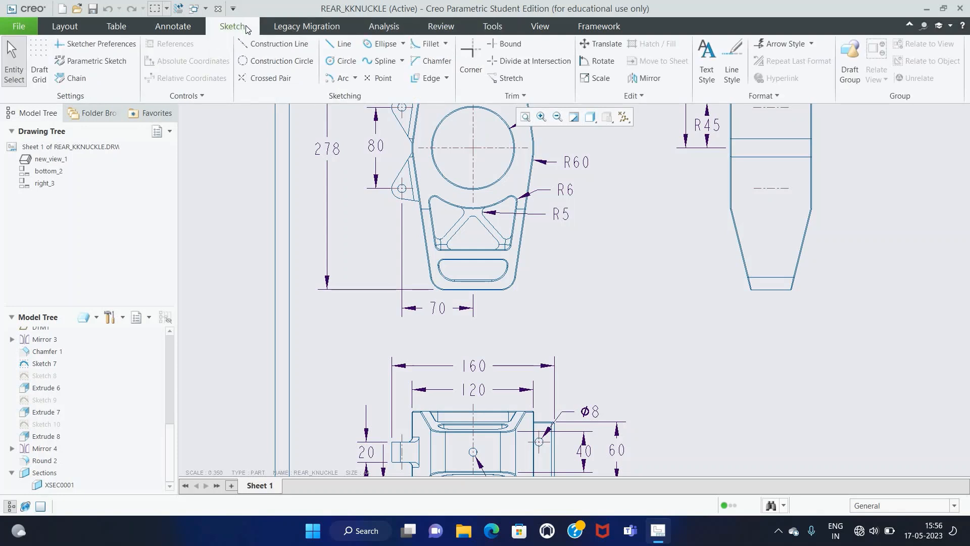
click(706, 60)
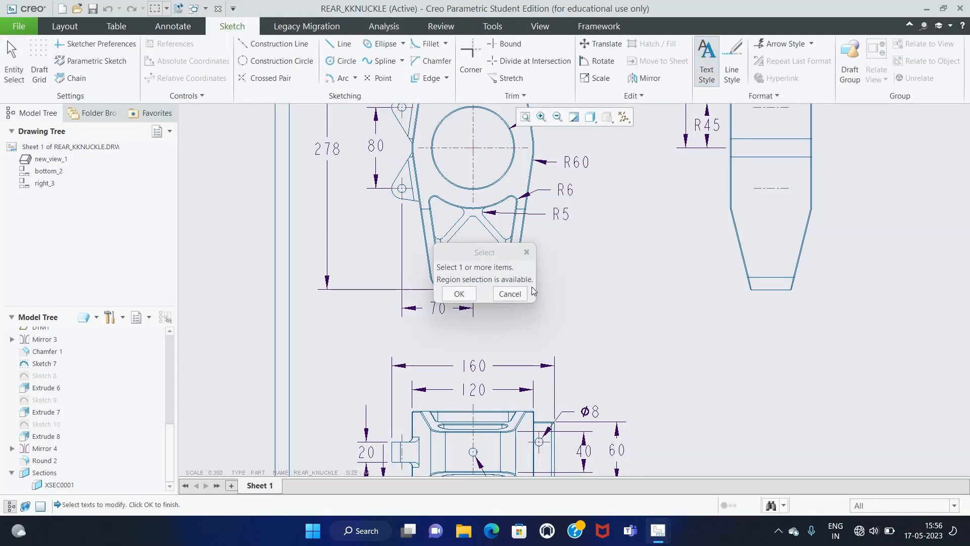
click(524, 294)
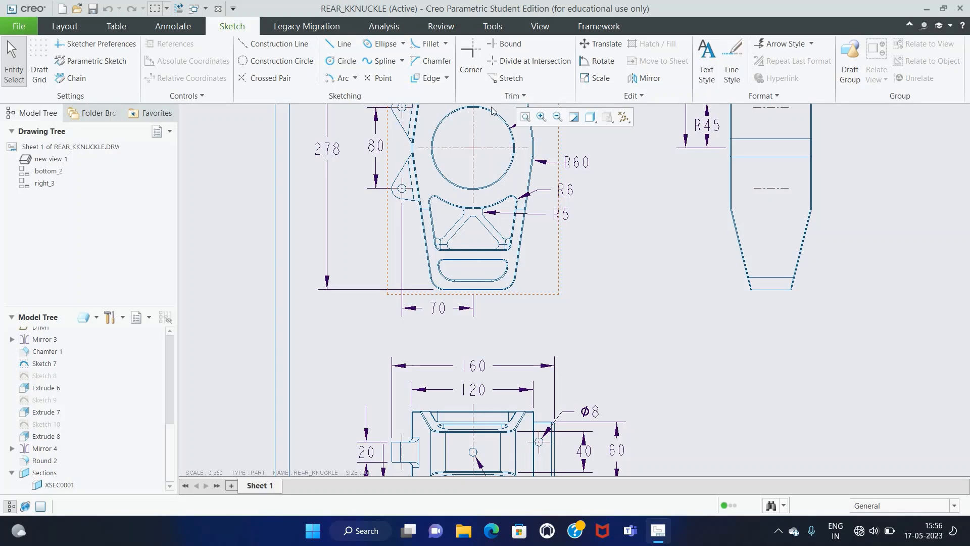
click(526, 116)
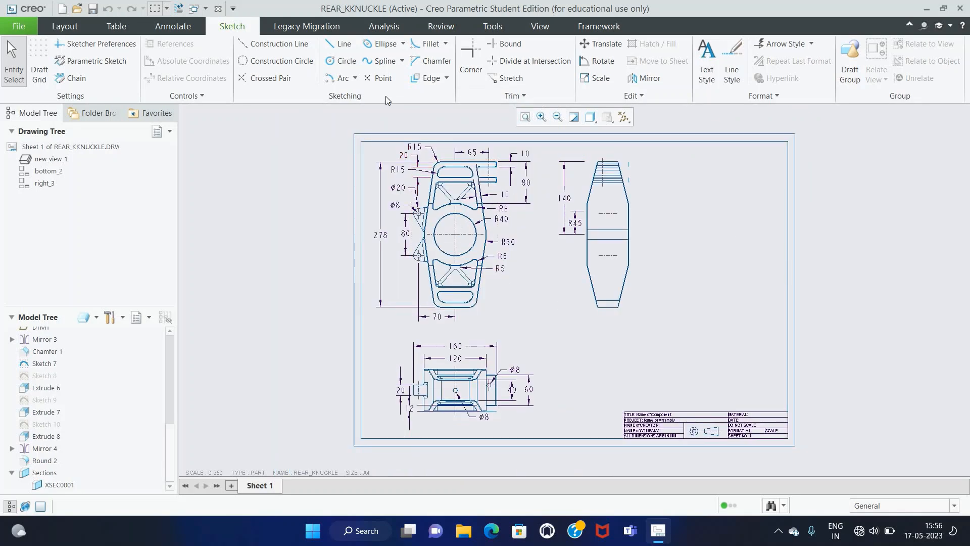
Add an unattached note reading "FRONT VIEW" below the front view's 70 dimension.
click(173, 26)
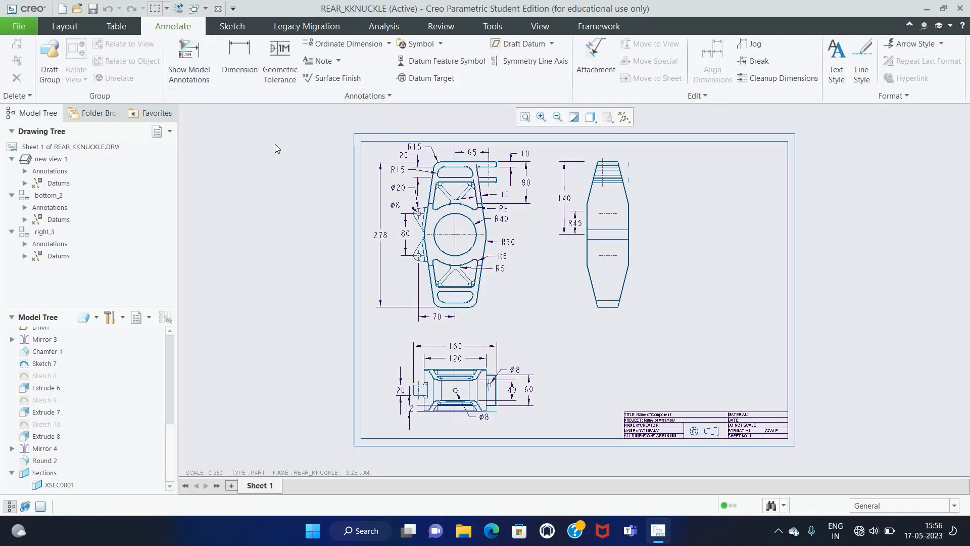
click(338, 60)
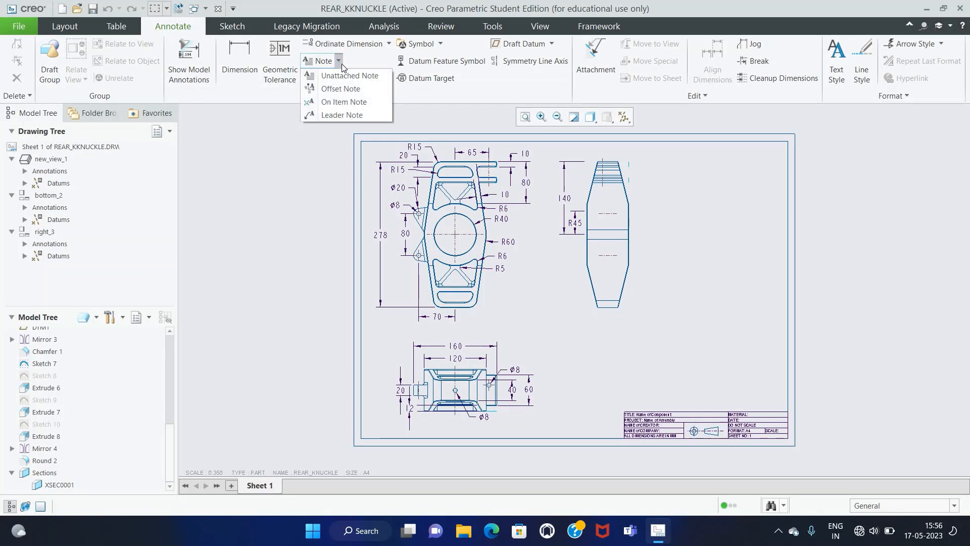
click(362, 75)
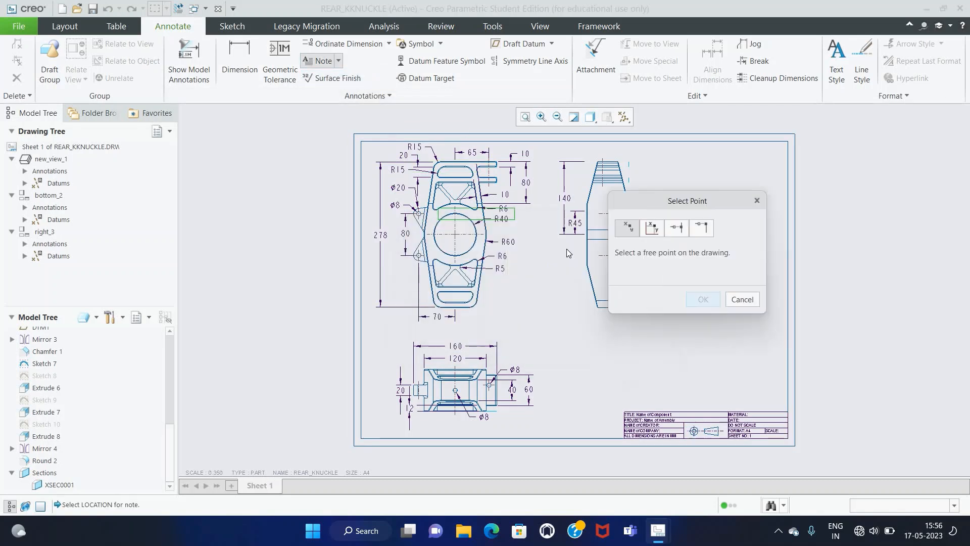
click(429, 330)
text(FR)
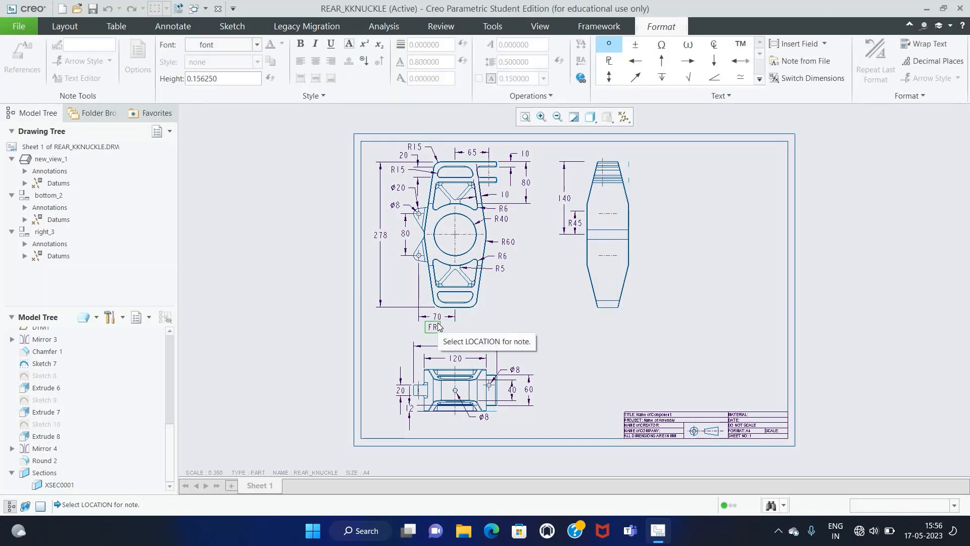
text(ONT VIEW)
click(489, 325)
Shift the "FRONT VIEW" note slightly to centre it beneath the front view.
click(469, 330)
scroll(469, 328, up, 4)
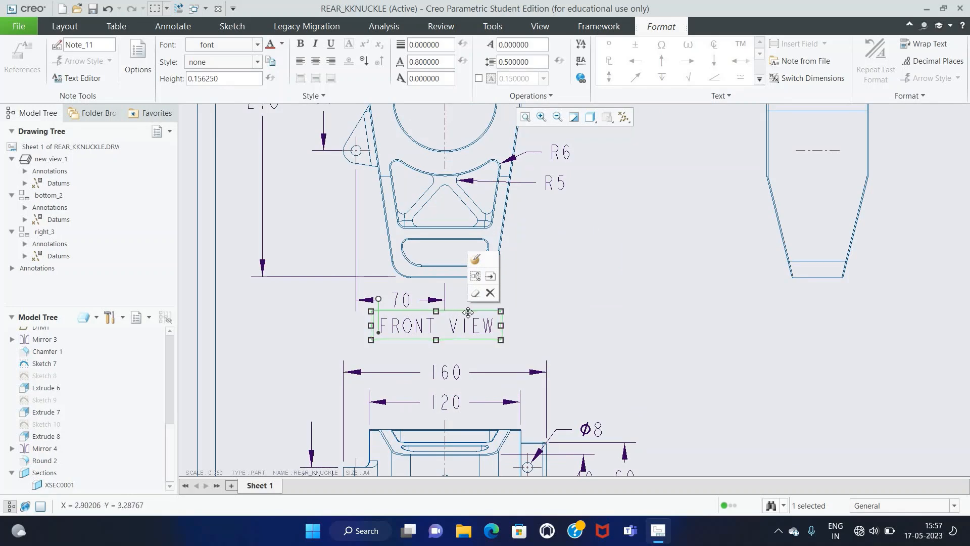
drag(473, 314, 474, 315)
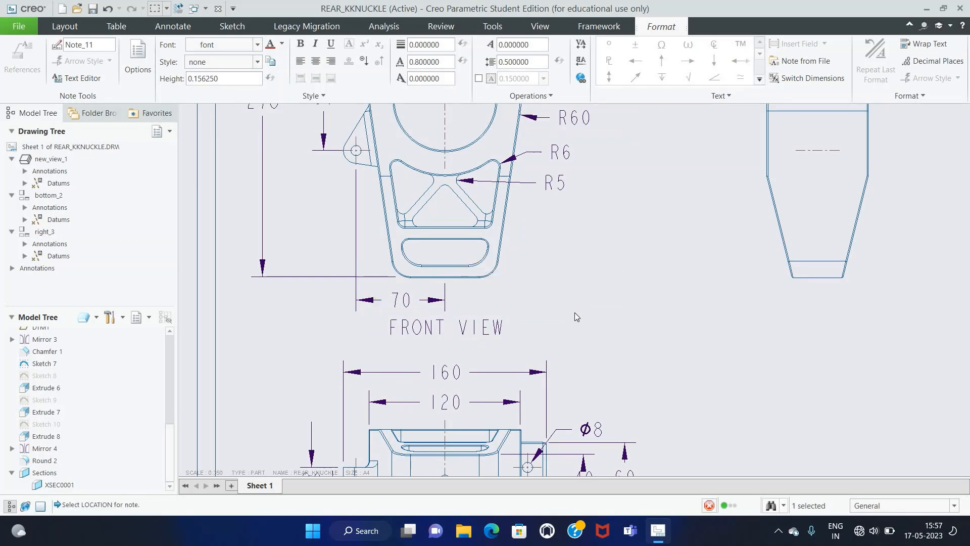
Add an unattached note reading "TOP VIEW" below the bottom projection view.
click(575, 312)
scroll(574, 312, up, 3)
click(338, 60)
click(328, 72)
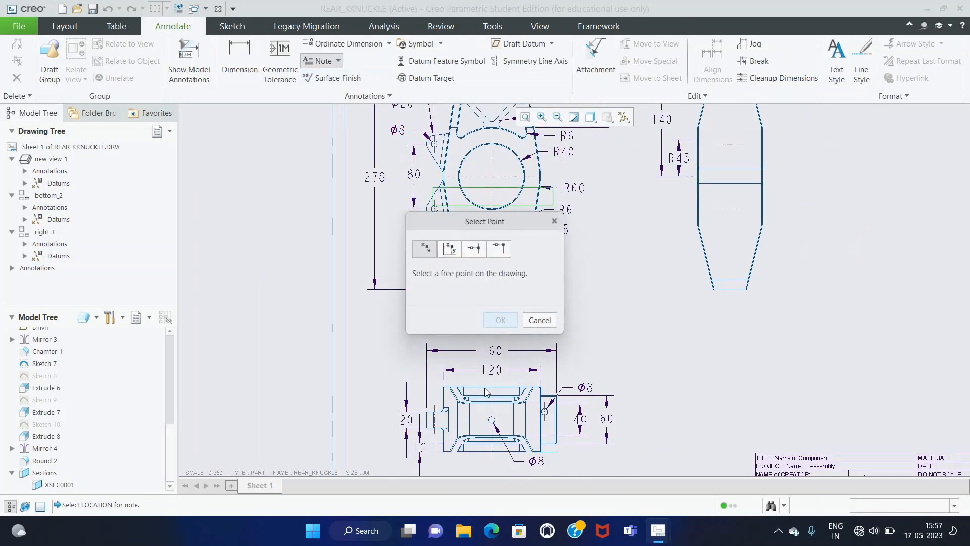
click(441, 474)
text(TOP VIEW)
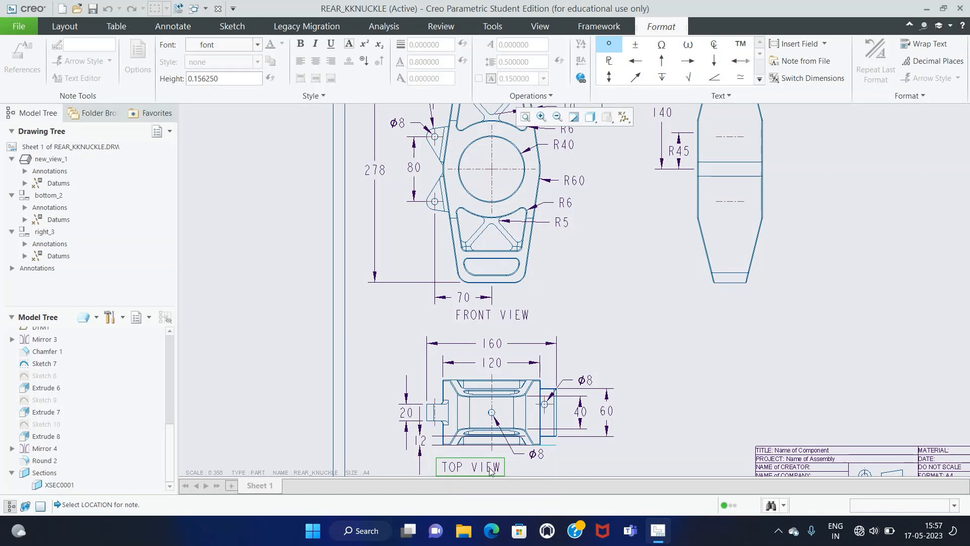
click(518, 464)
click(493, 457)
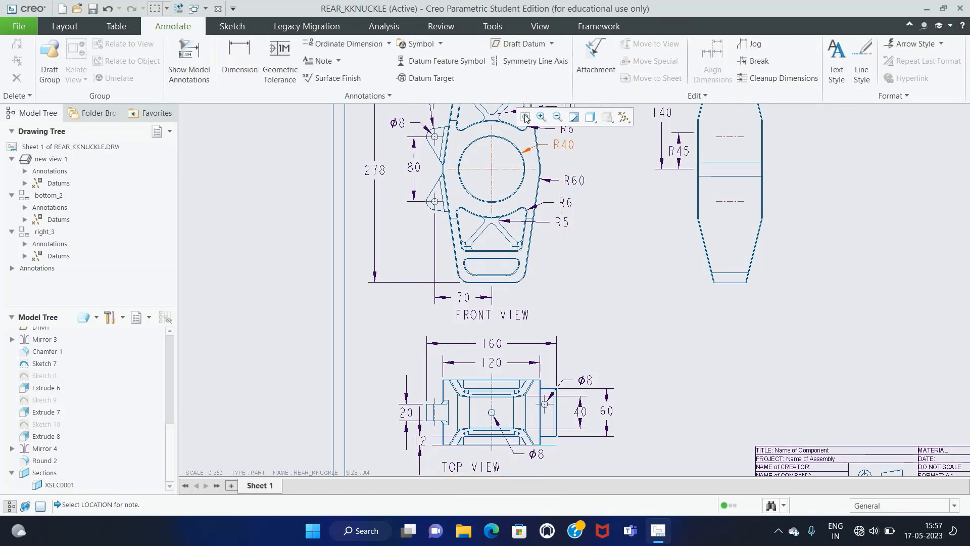
Add an unattached note reading "SIDE VIEW" below the right projection view.
click(339, 61)
click(343, 74)
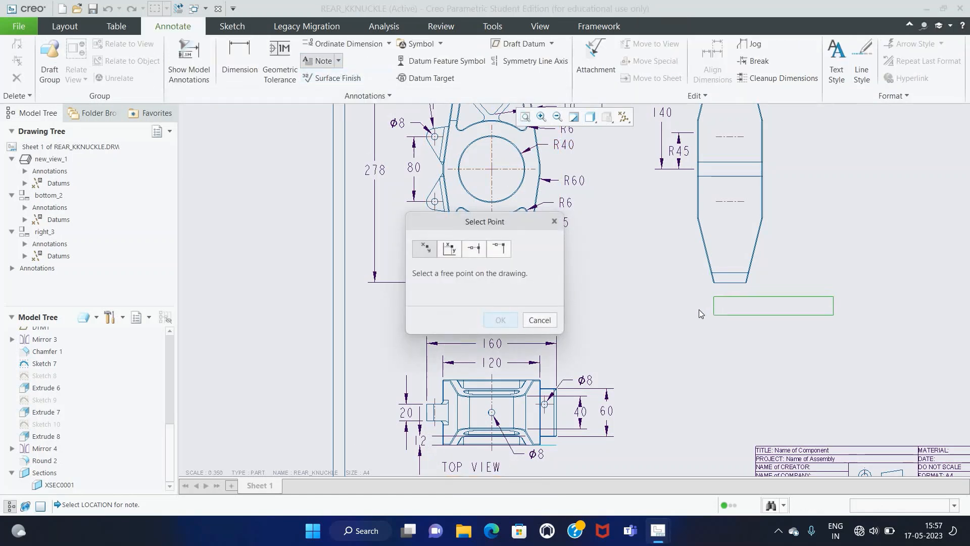
click(685, 309)
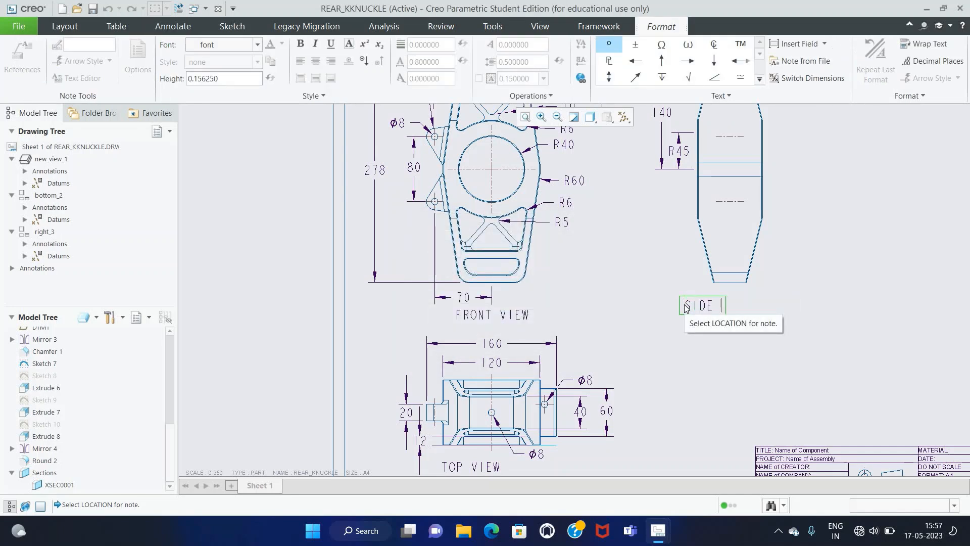
click(675, 286)
click(646, 293)
Move the "SIDE VIEW" and "TOP VIEW" notes slightly to centre each beneath its view.
click(526, 117)
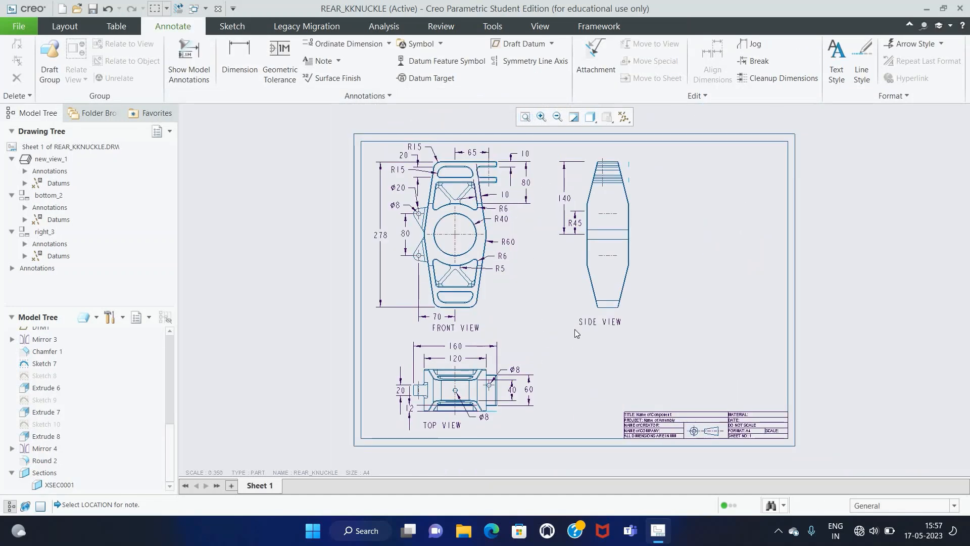
click(596, 317)
drag(596, 315, 599, 312)
click(566, 351)
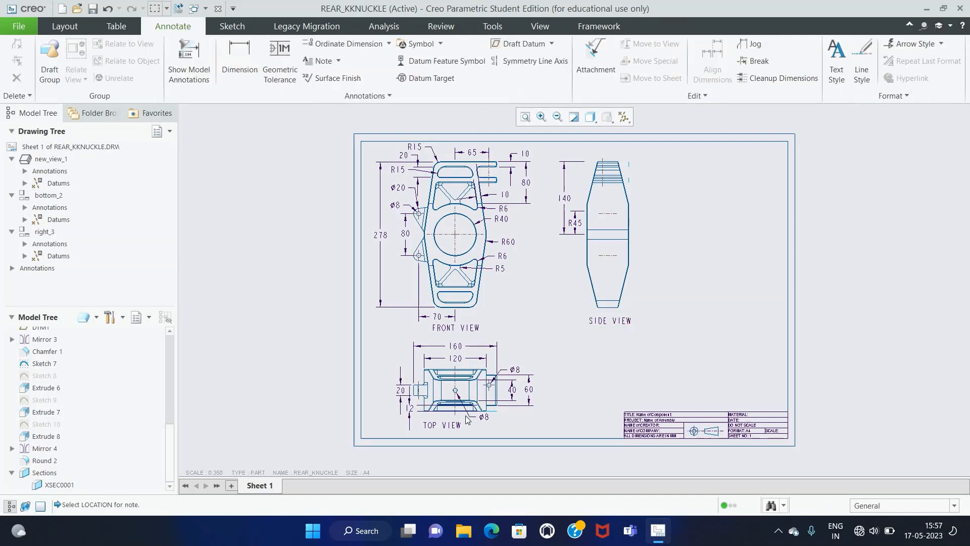
click(441, 424)
drag(454, 423, 469, 424)
click(535, 420)
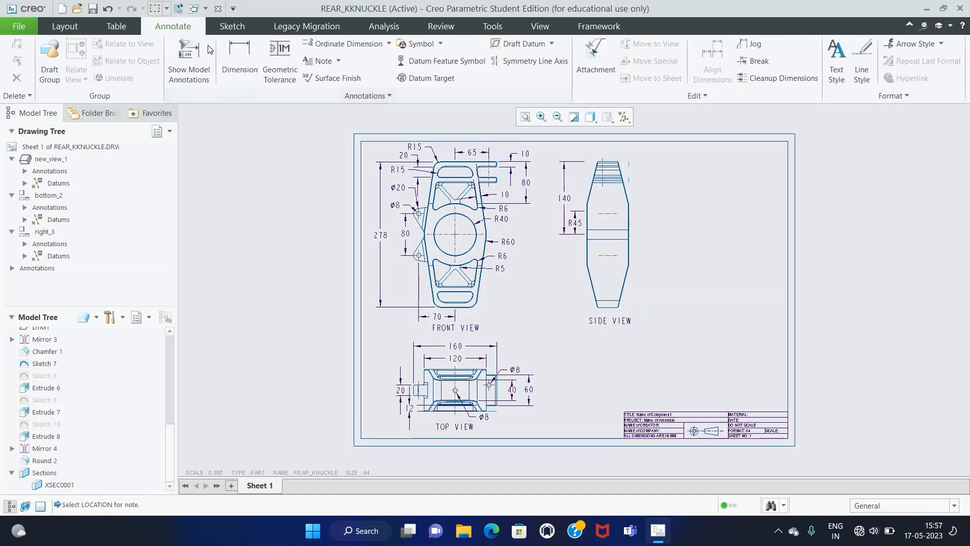
Dimension the width of the side view's upper end between its two corners and override the displayed value with 40.
scroll(591, 166, up, 5)
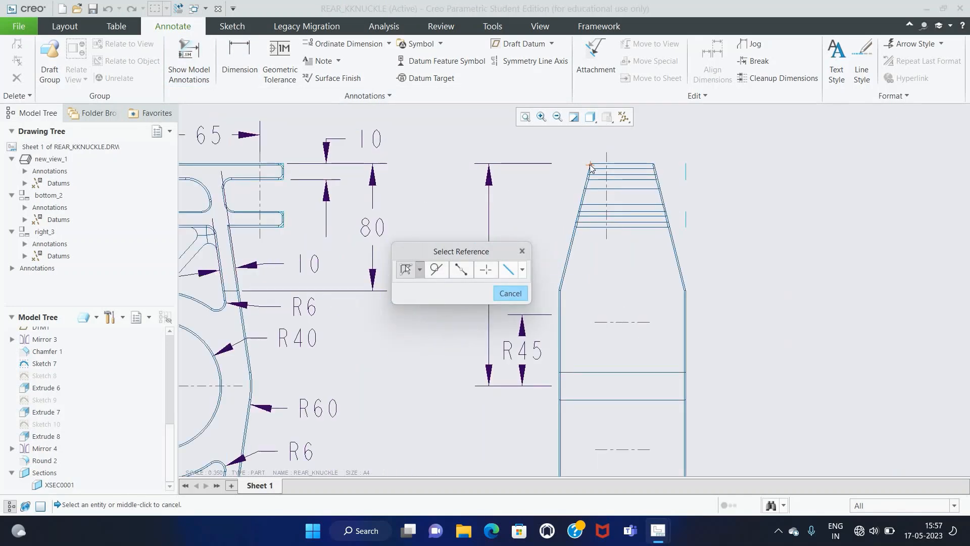
scroll(589, 167, up, 4)
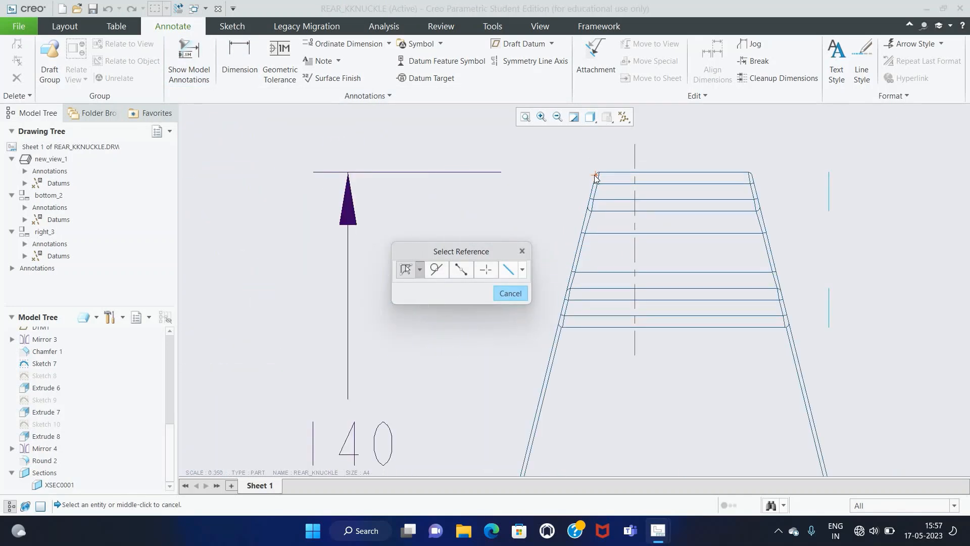
click(595, 175)
ctrl+click(752, 172)
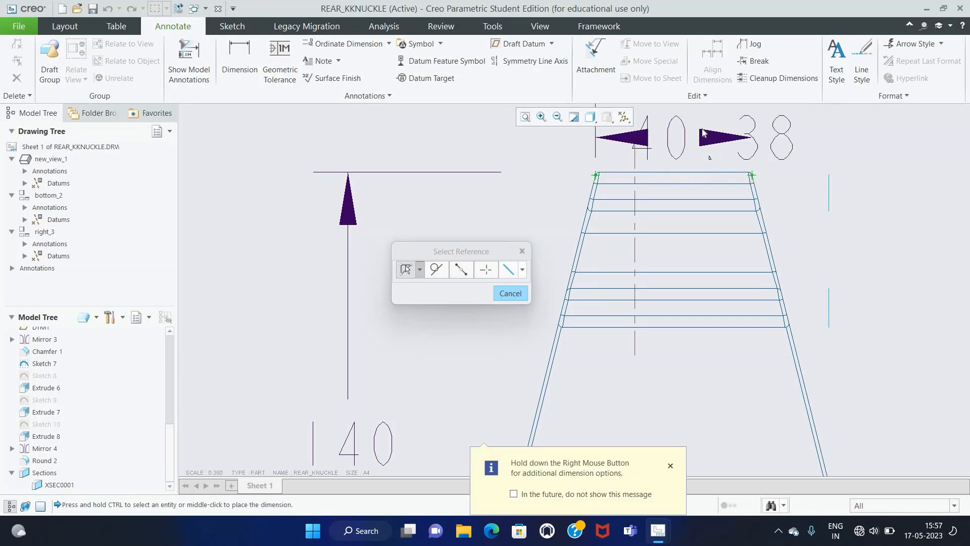
scroll(703, 130, down, 4)
middle_click(688, 124)
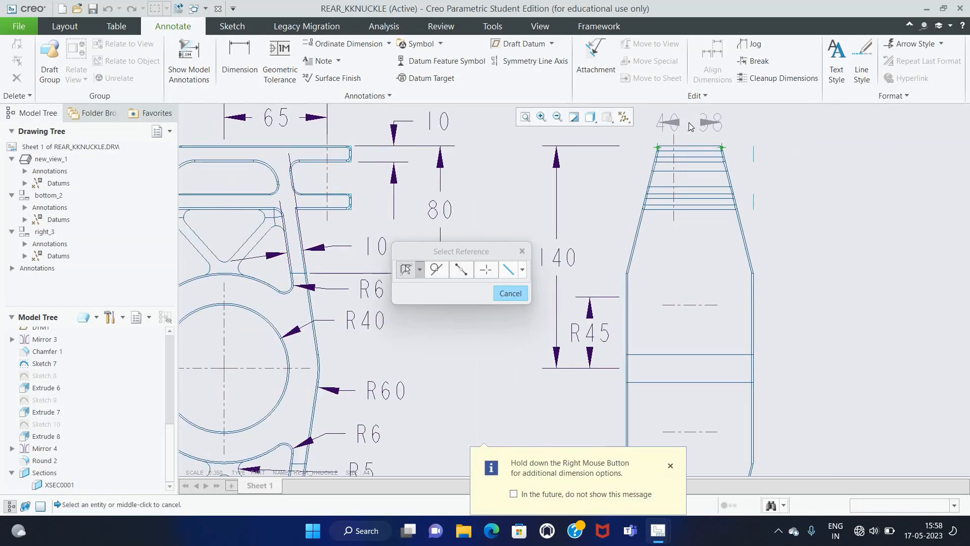
click(51, 78)
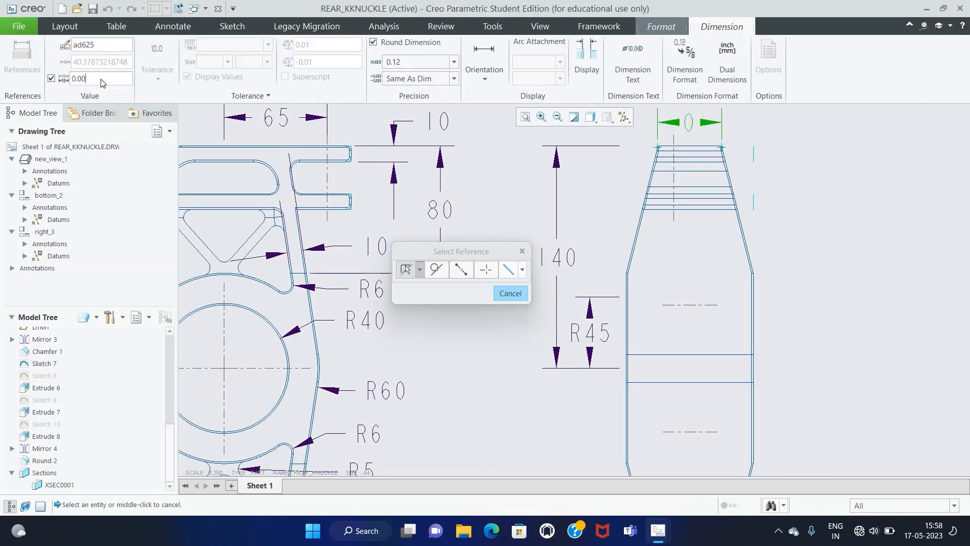
text(40)
click(507, 198)
Dimension the side view's overall height between its upper and lower edges and delete the front view's 278 dimension.
scroll(508, 198, down, 3)
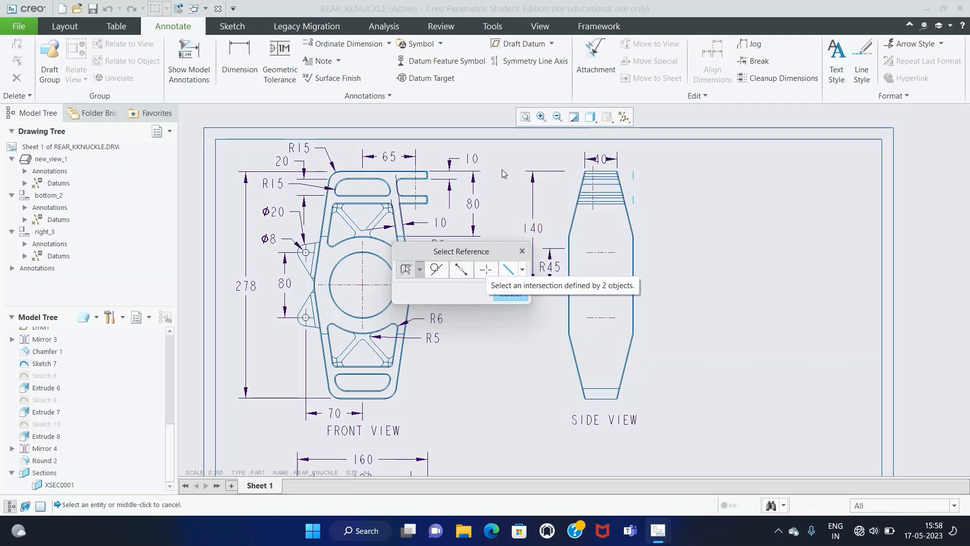
click(600, 173)
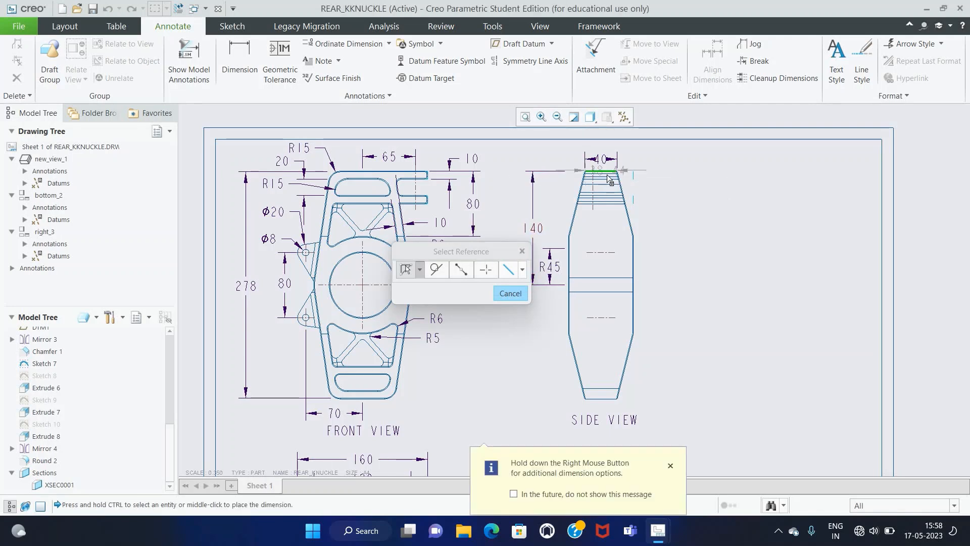
ctrl+click(610, 400)
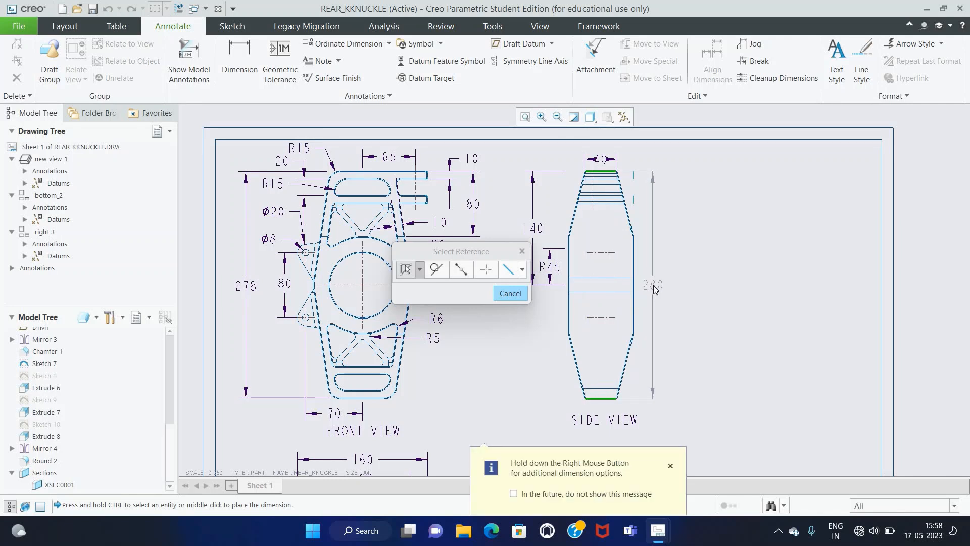
middle_click(656, 291)
middle_click(656, 291)
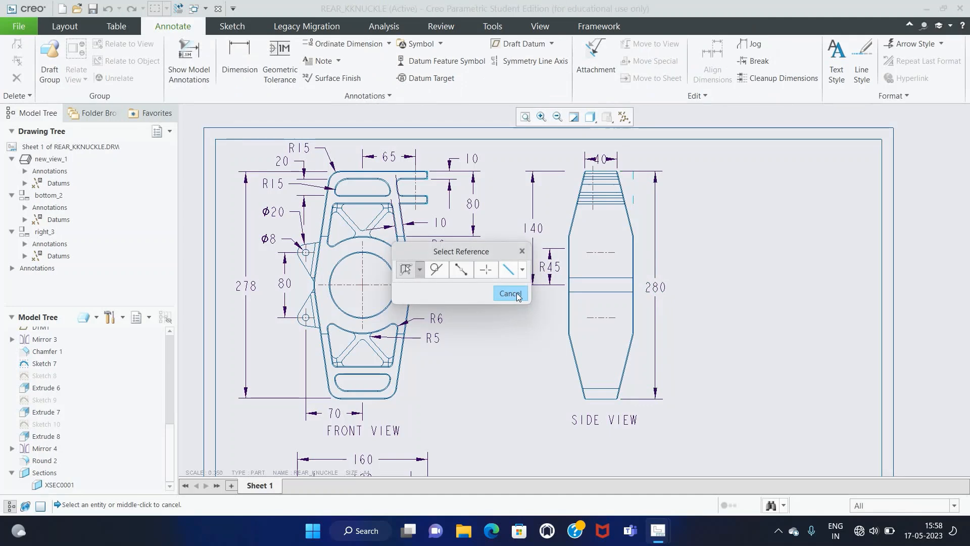
click(259, 297)
key(Delete)
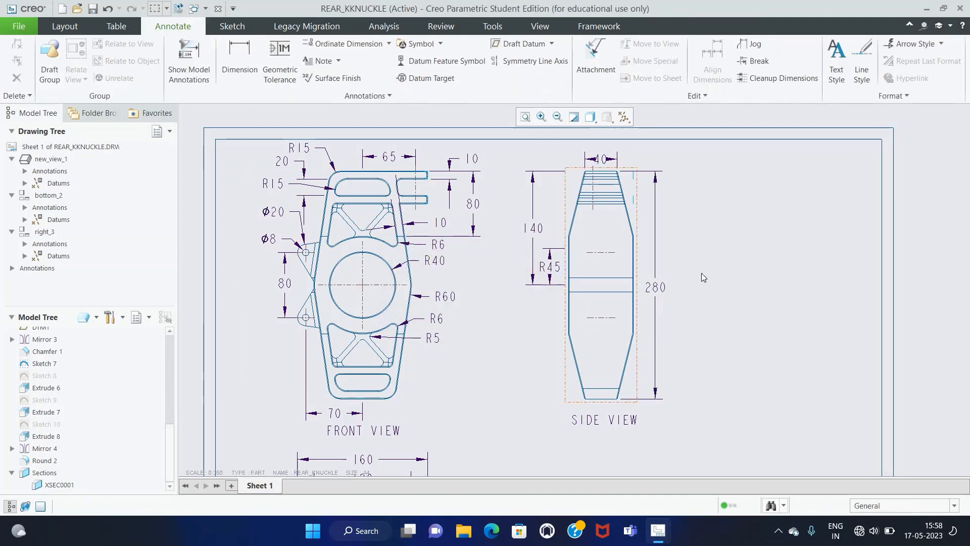
Insert a general view with no combined state and set its default orientation to Isometric.
click(65, 26)
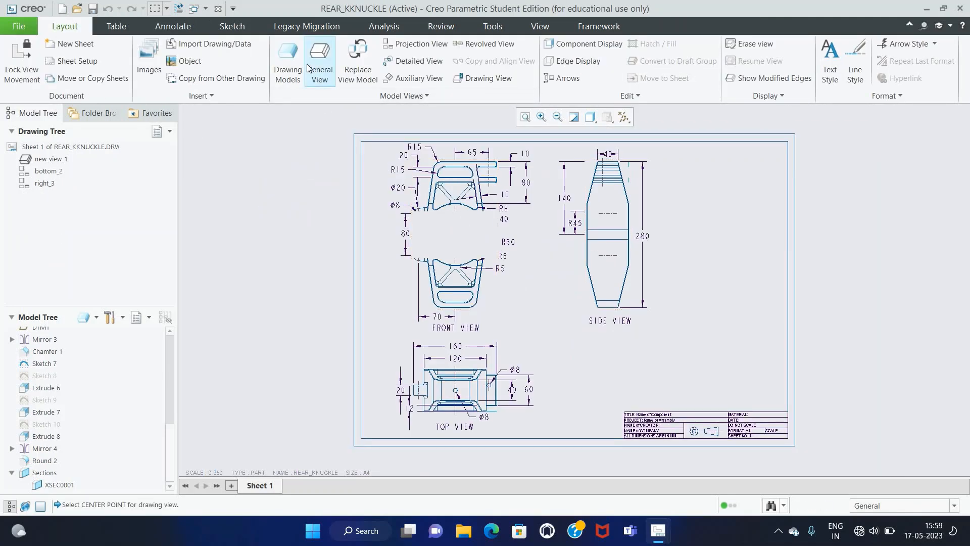
click(320, 61)
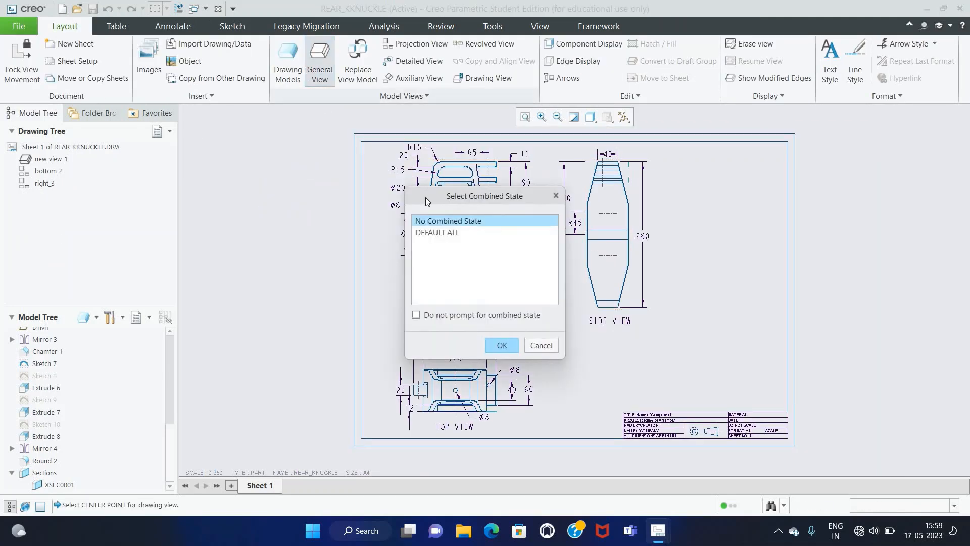
click(501, 345)
click(488, 286)
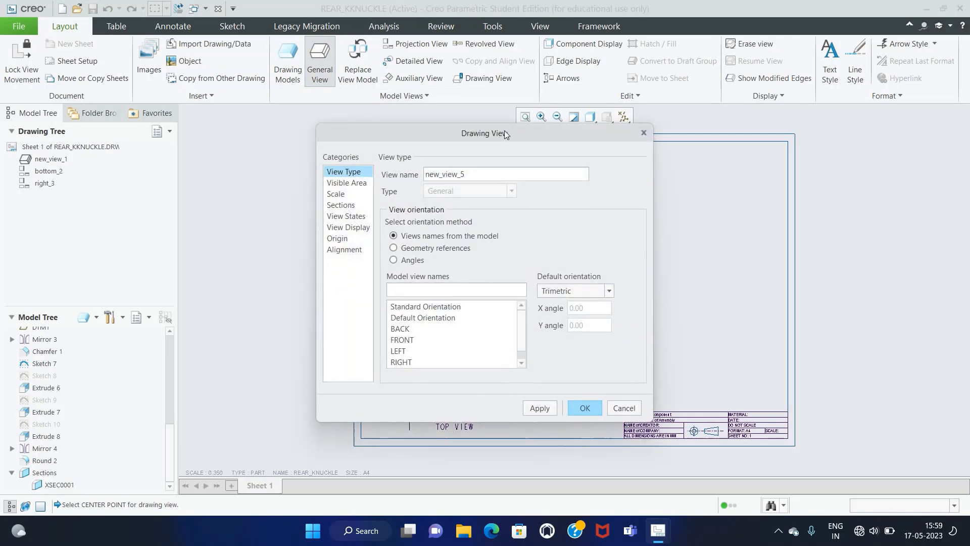
drag(505, 134, 796, 101)
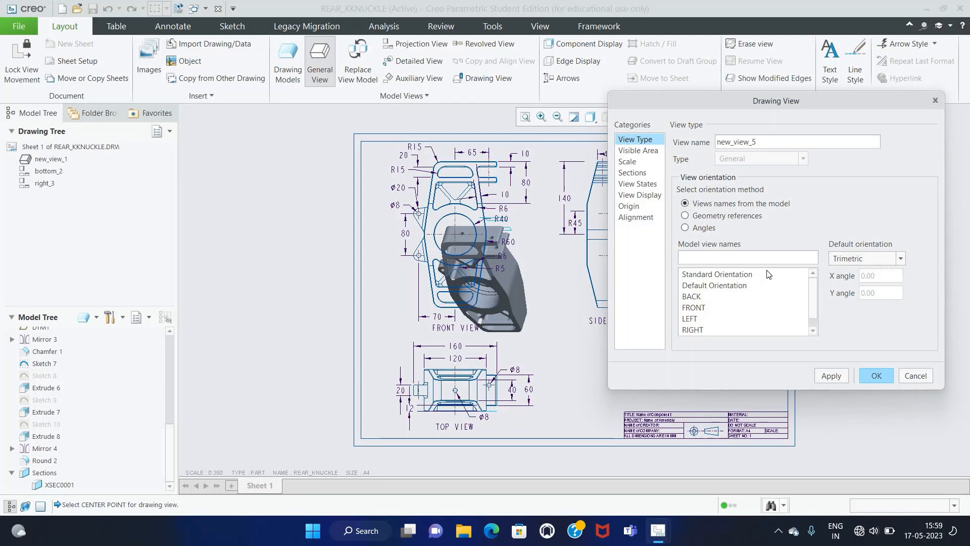
click(904, 259)
click(885, 277)
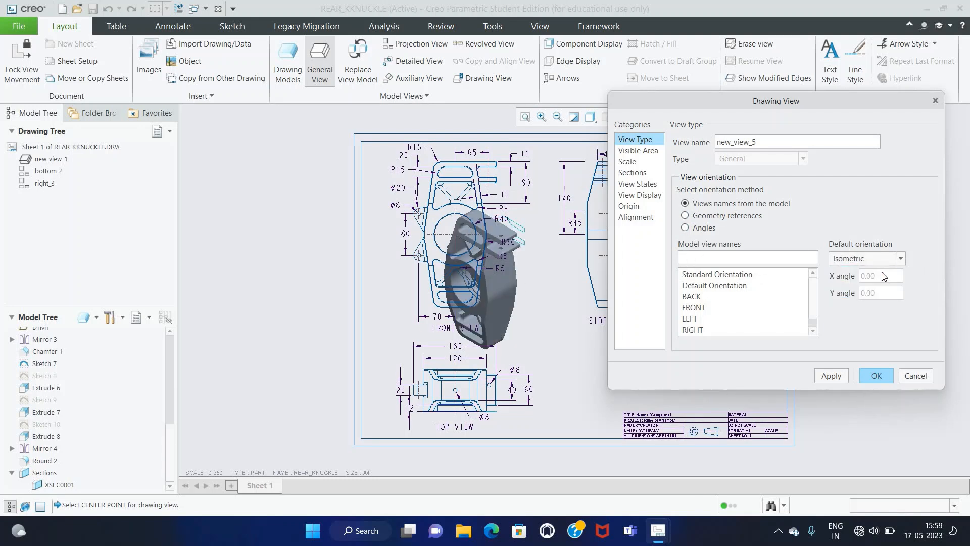
Set the new view's display style to No Hidden and its HLR edge display quality to Very High, and apply.
click(656, 196)
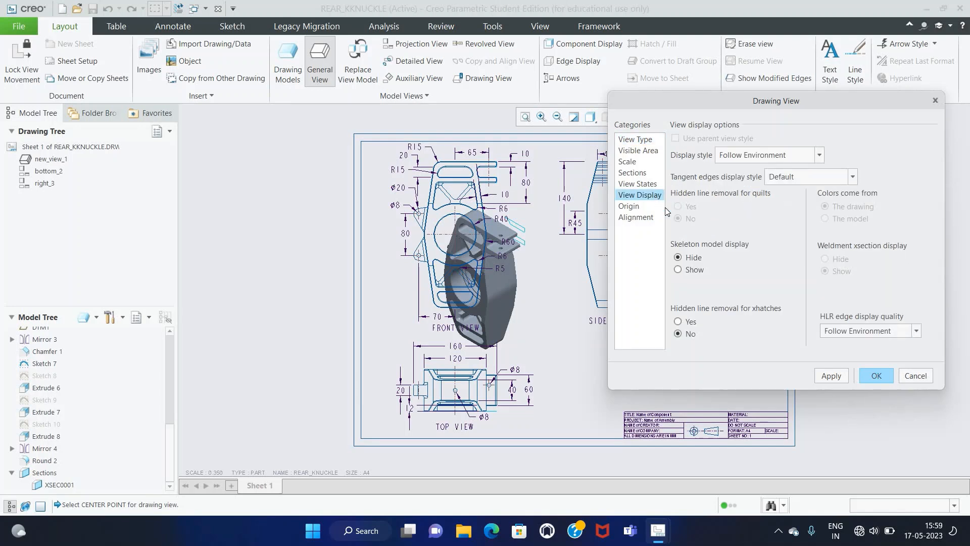
click(819, 154)
click(758, 208)
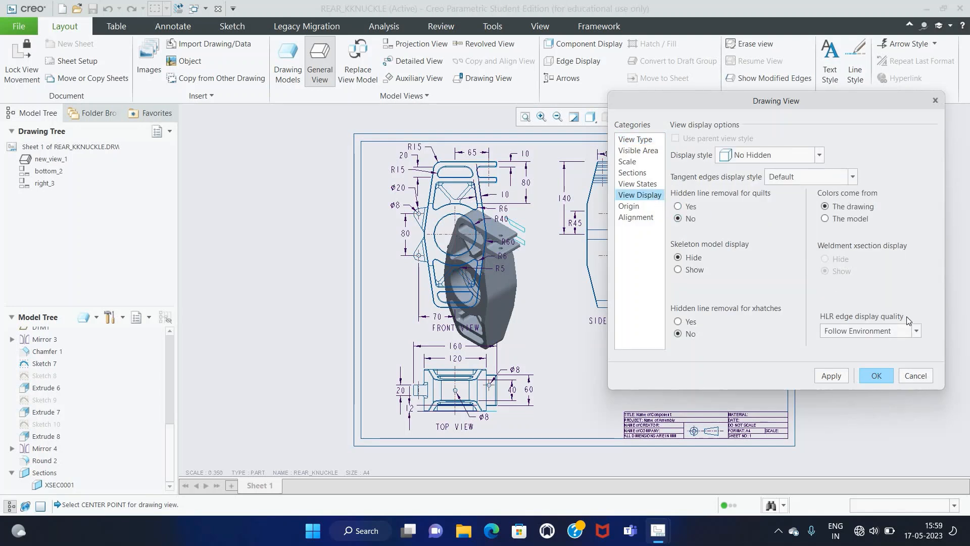
click(916, 330)
click(835, 386)
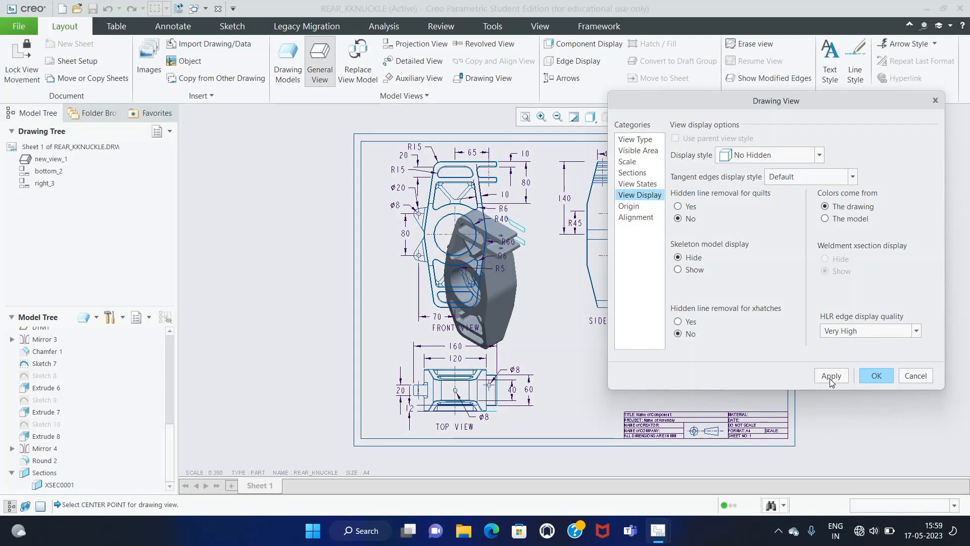
click(830, 376)
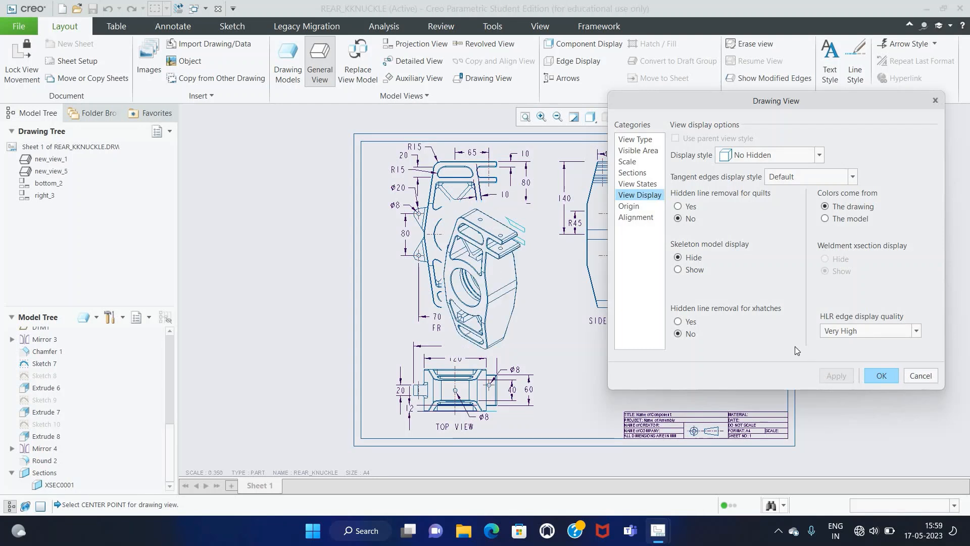
click(630, 173)
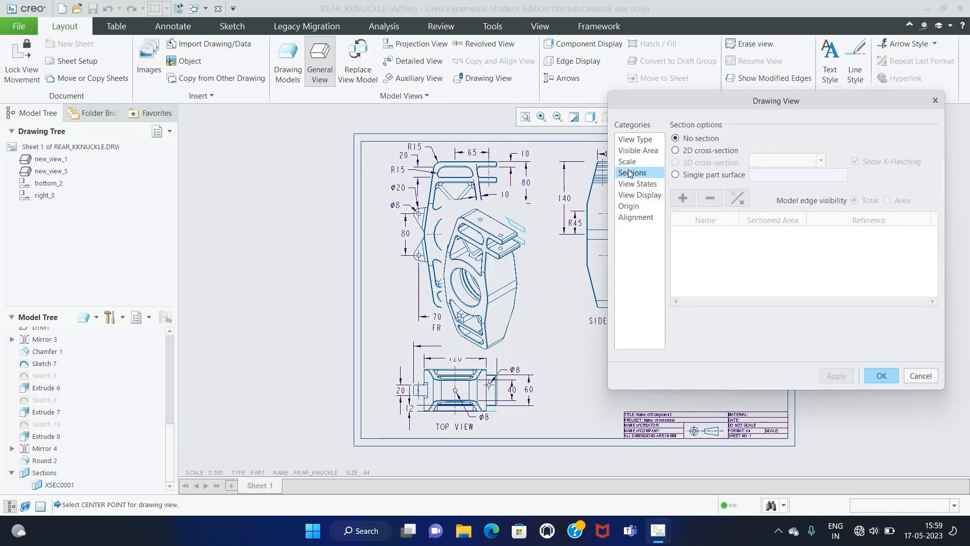
click(636, 140)
click(637, 151)
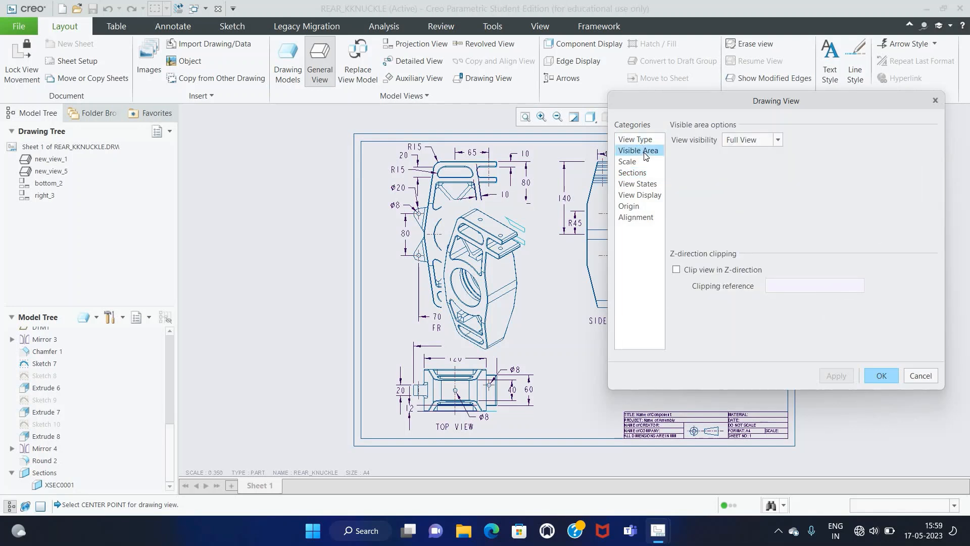
click(779, 140)
click(741, 148)
click(655, 140)
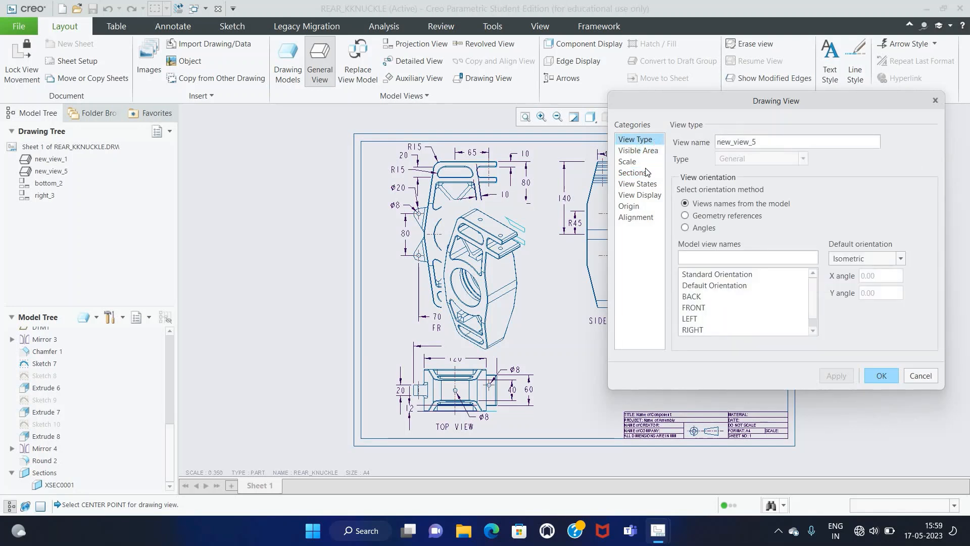
Accept the view settings and move the isometric view to the free area beside the side view, above the title block.
click(867, 375)
drag(536, 320, 753, 338)
click(867, 322)
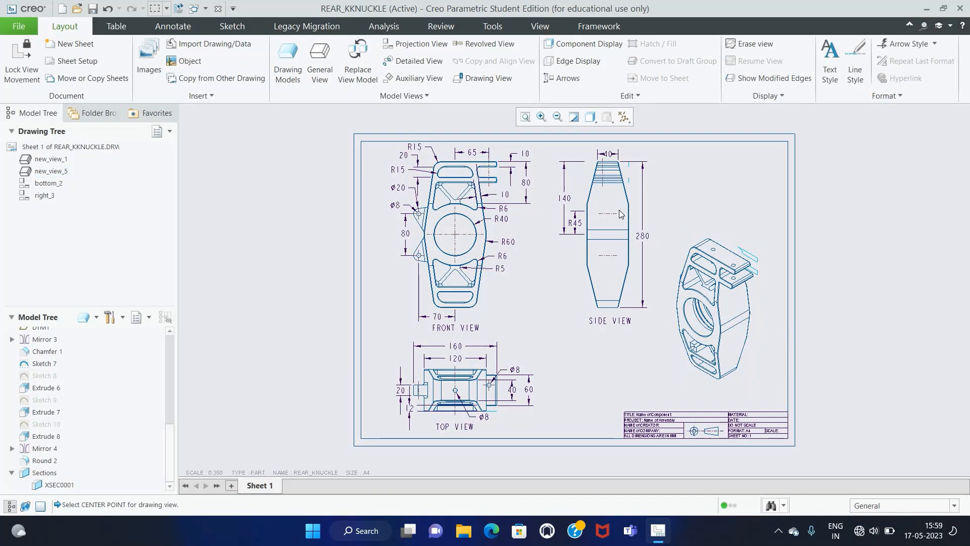
Add an unattached note reading "ISOMETRIC VIEW" between the isometric view and the title block.
scroll(675, 386, up, 2)
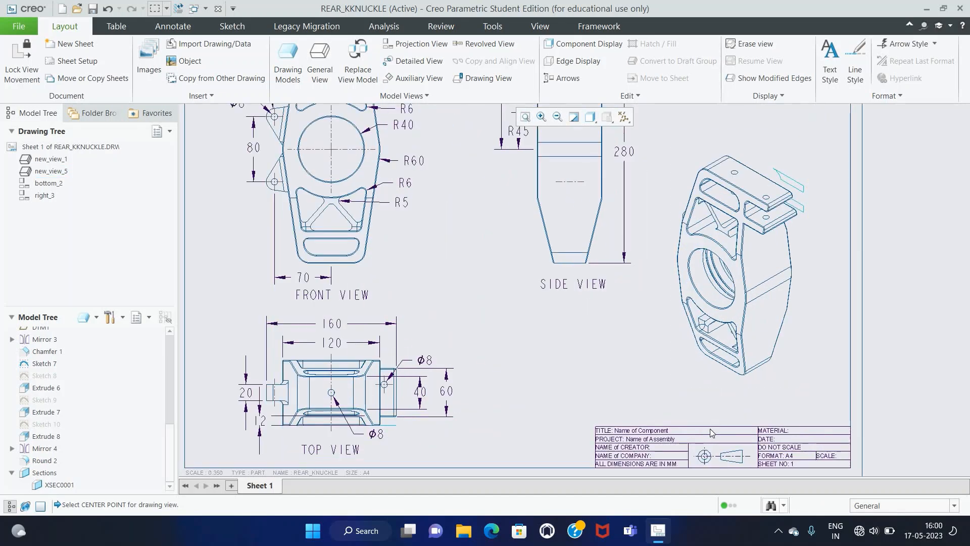
scroll(710, 428, up, 2)
click(172, 26)
click(338, 61)
click(348, 75)
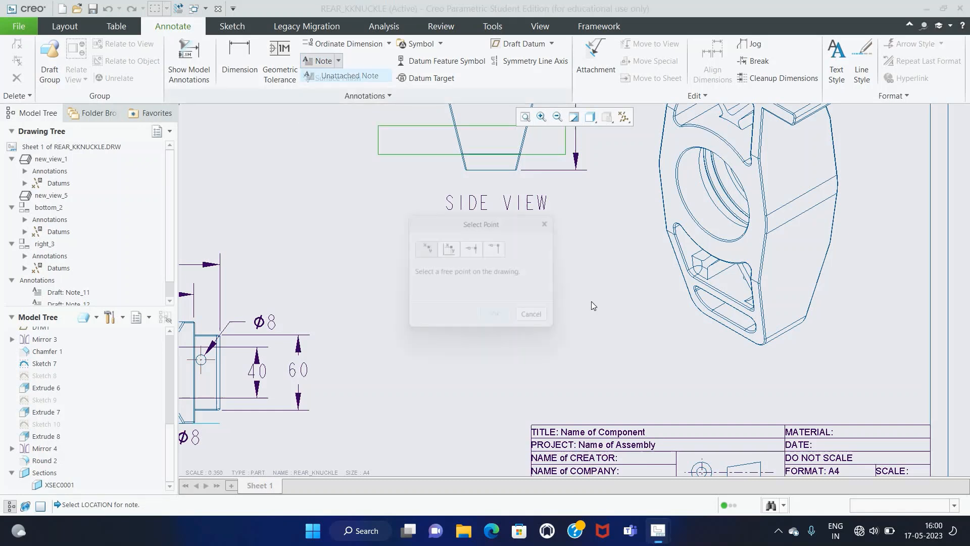
click(632, 378)
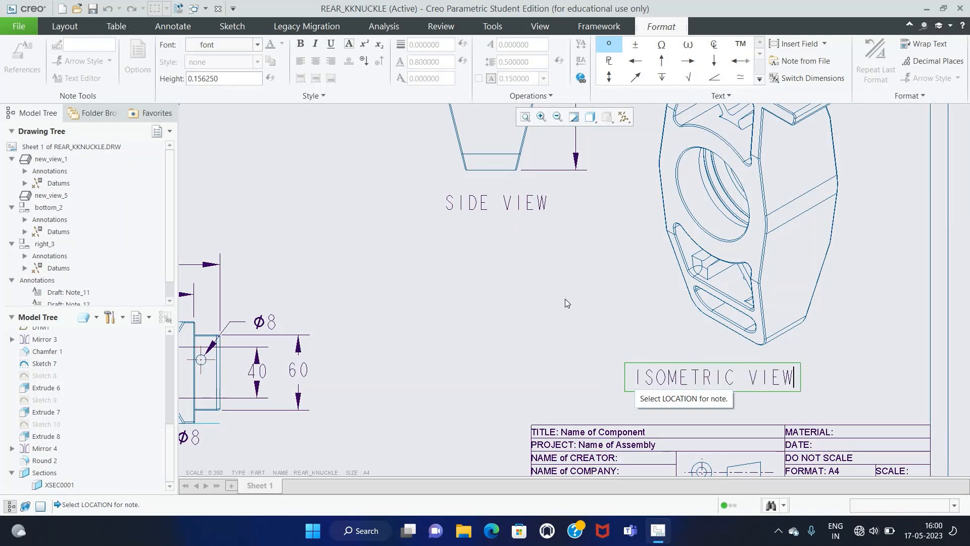
click(608, 338)
scroll(606, 335, down, 4)
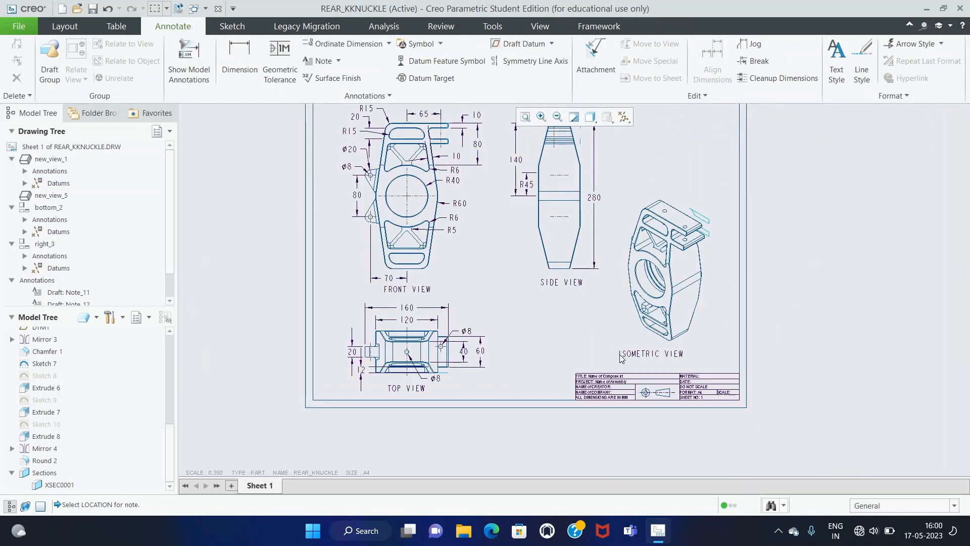
Move the "ISOMETRIC VIEW" note so it sits centred beneath the isometric view.
click(621, 356)
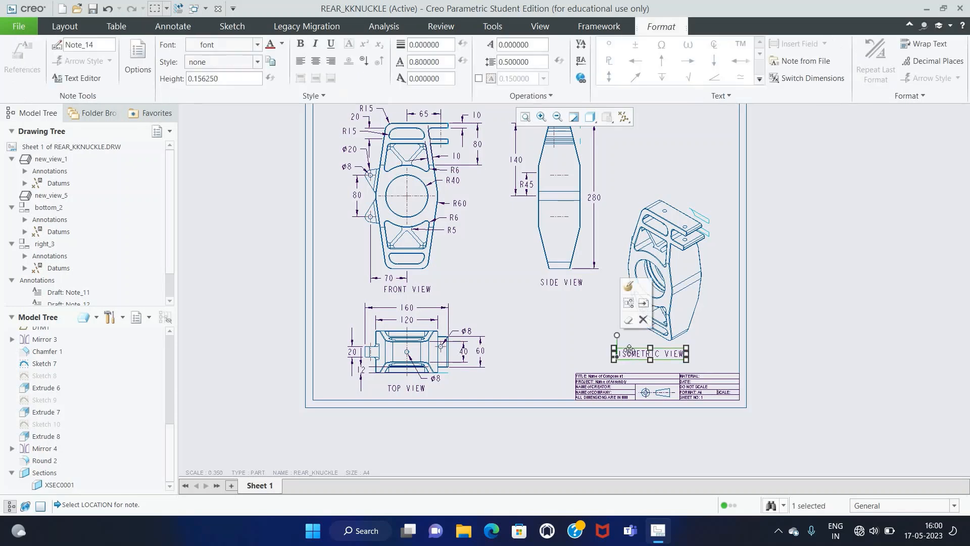
click(799, 336)
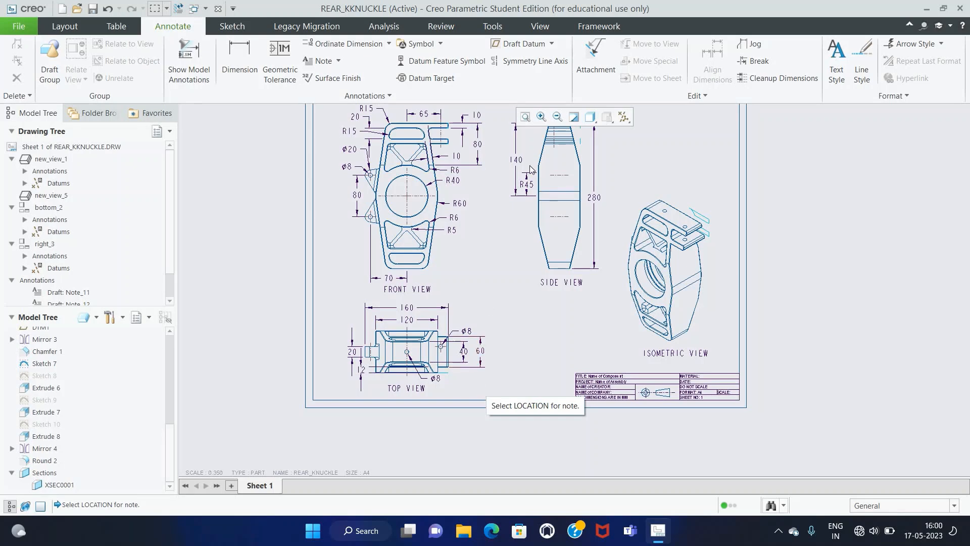
Hide Sketch 7 of the part so its lines no longer show in the drawing views.
click(526, 116)
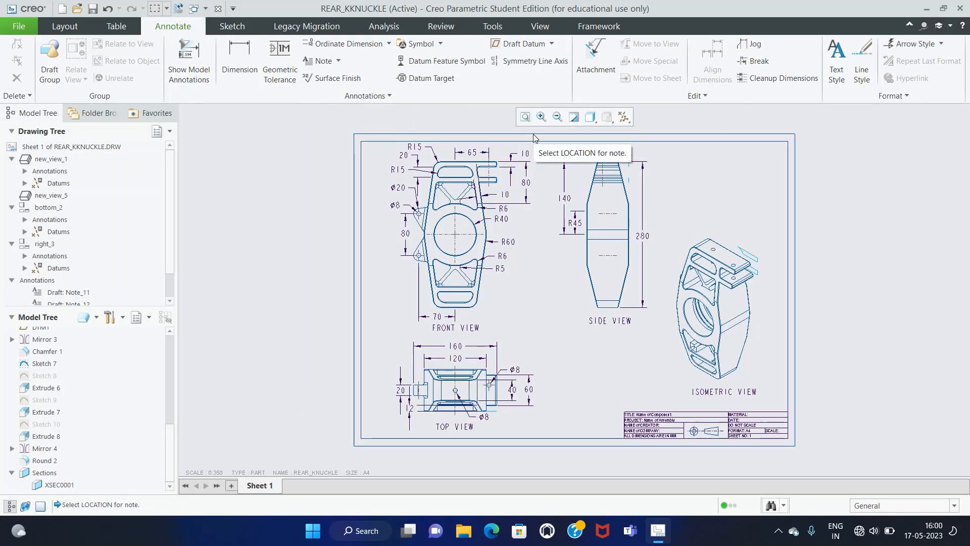
right_click(45, 364)
click(65, 402)
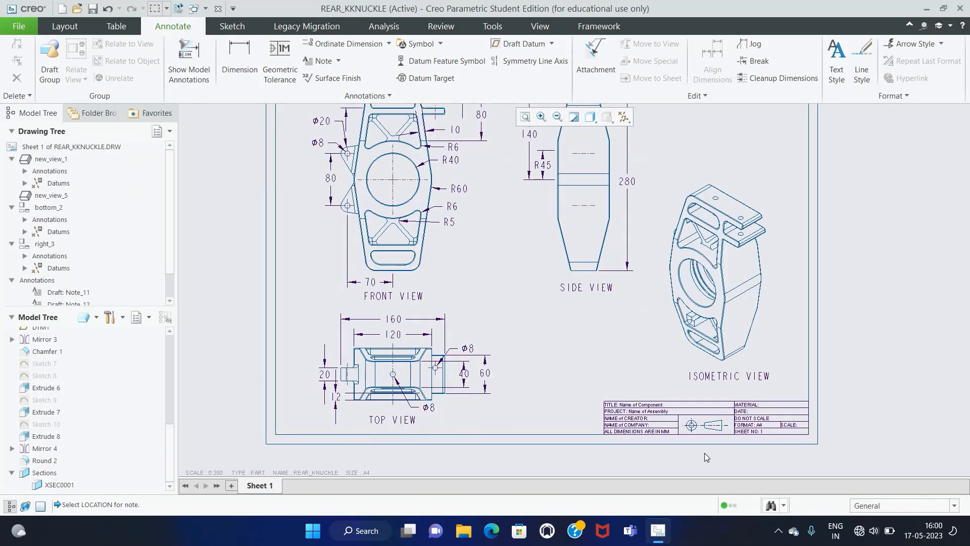
Replace the placeholder in the title block's TITLE cell with "REAR KNUCKLE".
scroll(705, 453, up, 5)
double_click(597, 333)
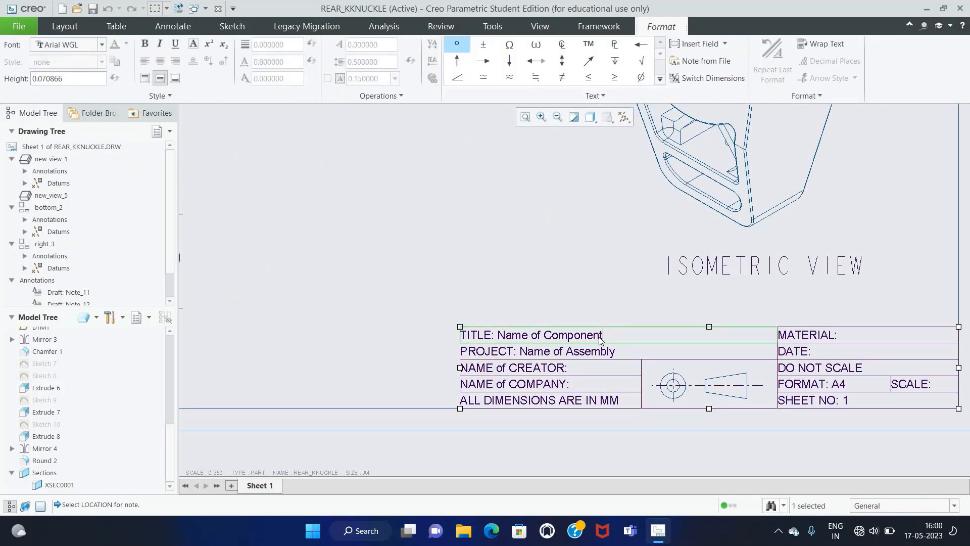
key(BackSpace)
key(BackSpace)
key(BackSpace)
key(BackSpace)
key(BackSpace)
key(BackSpace)
key(BackSpace)
key(BackSpace)
key(BackSpace)
key(BackSpace)
key(BackSpace)
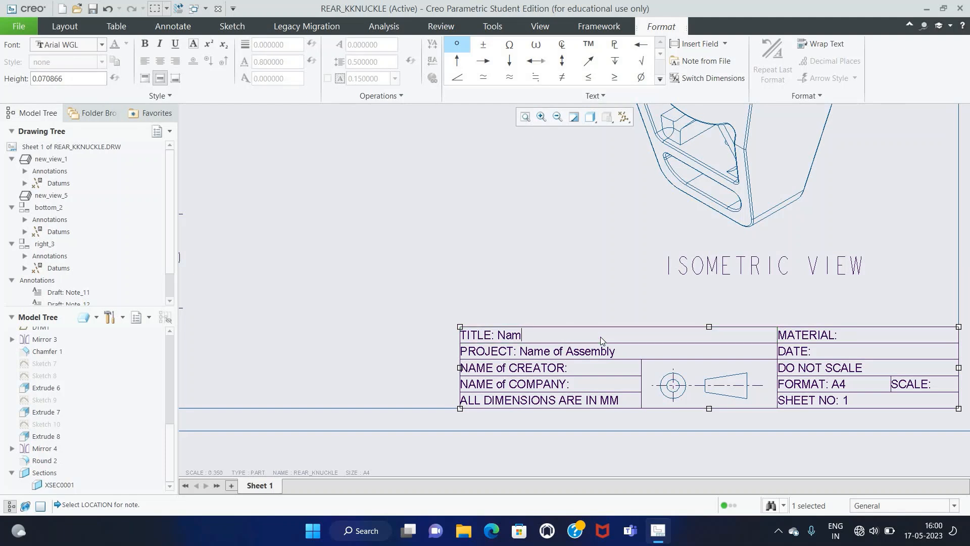
text(rE)
key(BackSpace)
key(BackSpace)
text(REAR KNUCKLE)
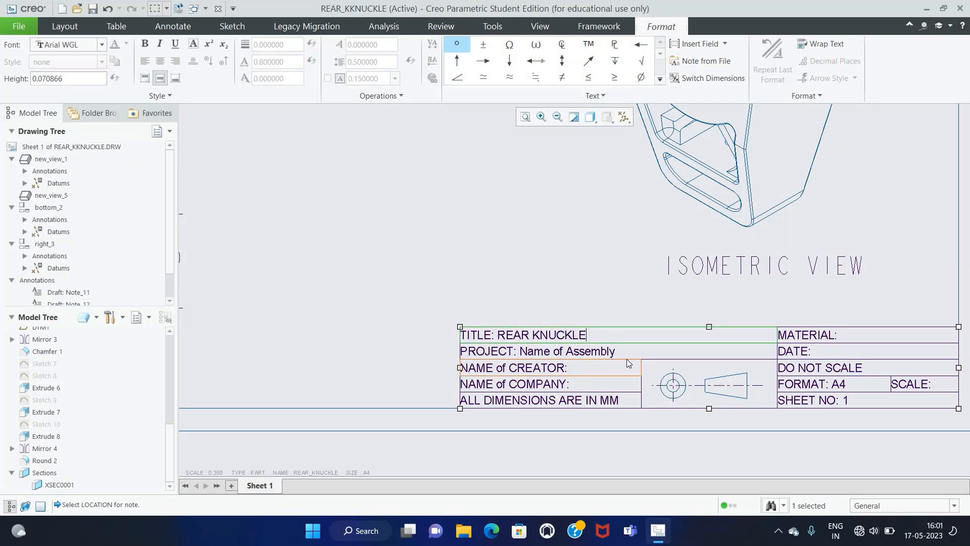
Replace the placeholder in the title block's PROJECT cell with "FORMULA 1 CAR" and finish editing the cell.
click(618, 352)
double_click(619, 355)
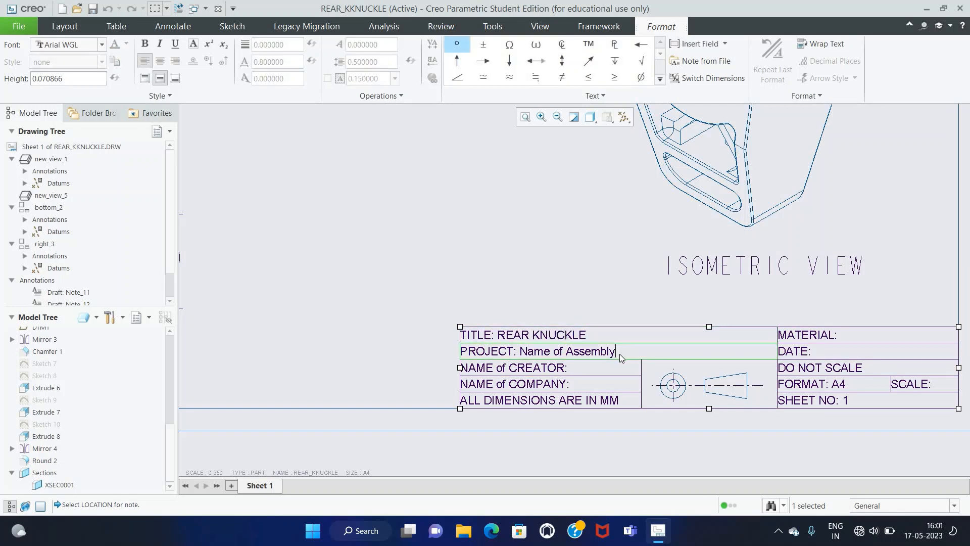
key(BackSpace)
key(BackSpace)
key(BackSpace)
key(BackSpace)
key(BackSpace)
key(BackSpace)
key(BackSpace)
key(BackSpace)
key(BackSpace)
key(BackSpace)
key(BackSpace)
key(BackSpace)
text(FORMU;A)
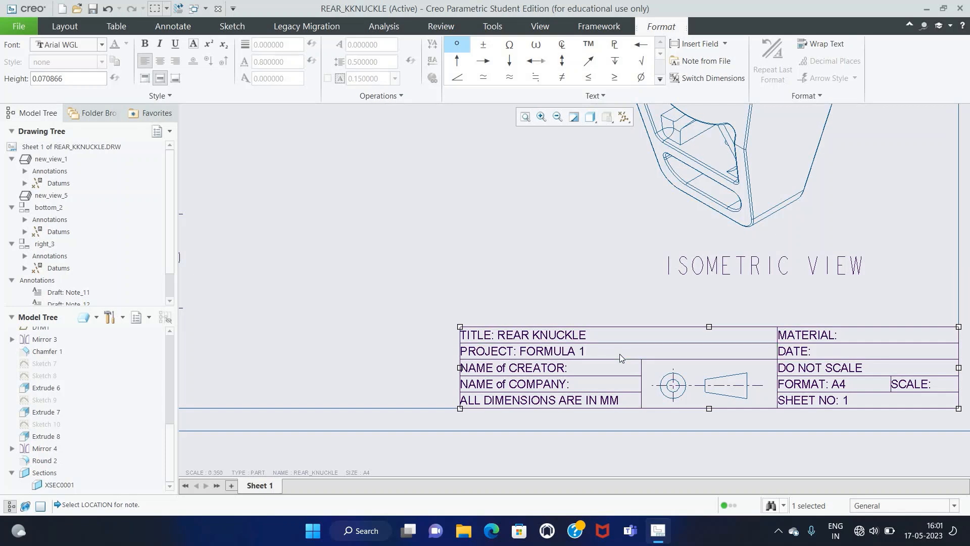
double_click(605, 368)
double_click(604, 368)
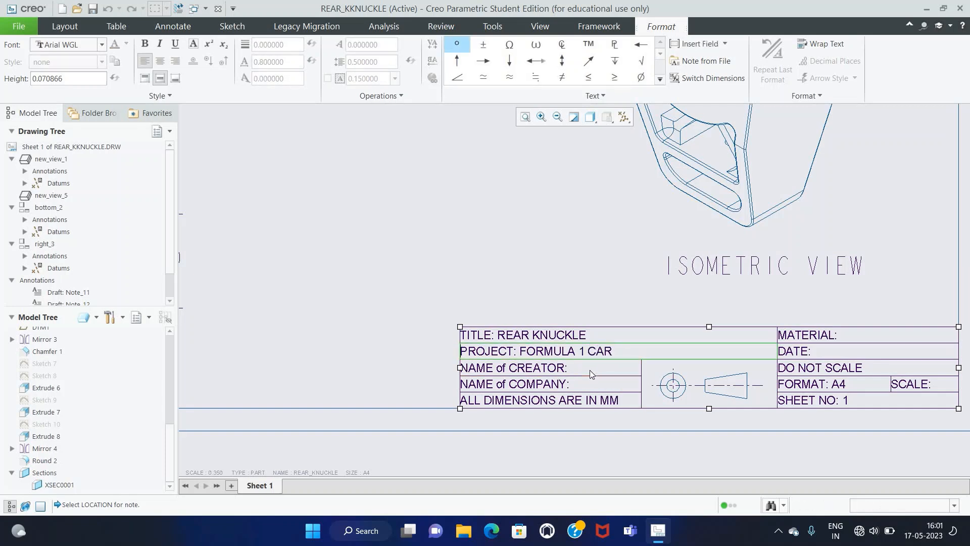
click(553, 280)
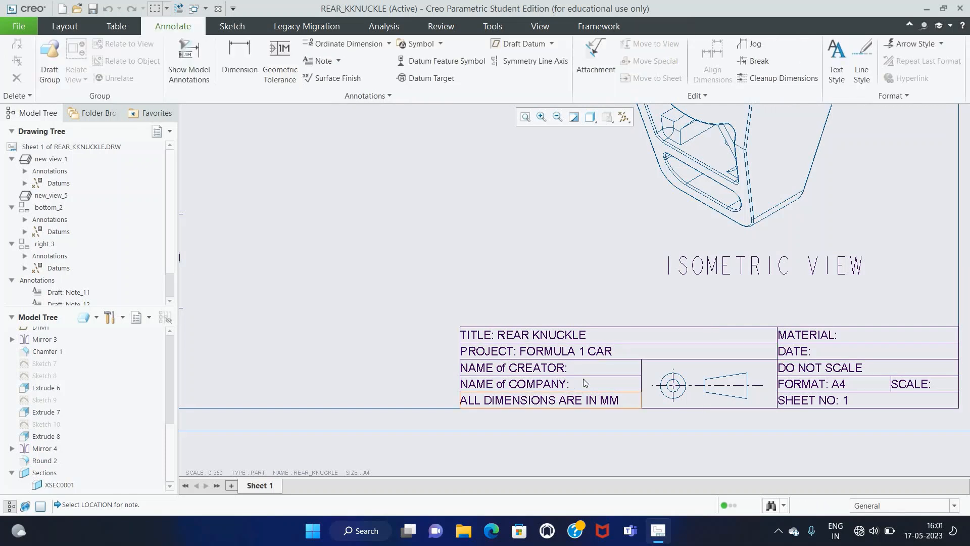
Fill in the NAME of CREATOR cell with "ANSYS GLADIATOR" and finish editing the cell.
double_click(585, 368)
text(ANA)
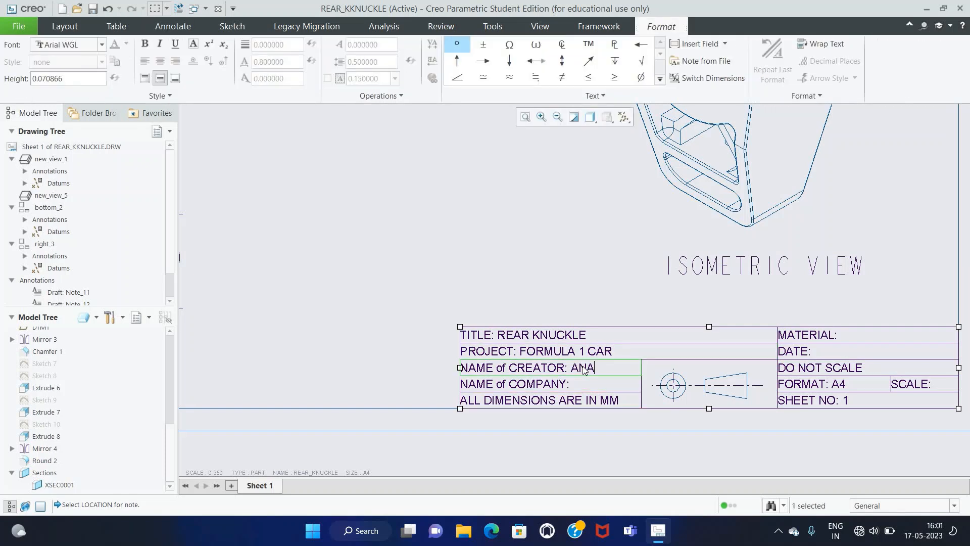
key(BackSpace)
text(SYS GLADIATOR)
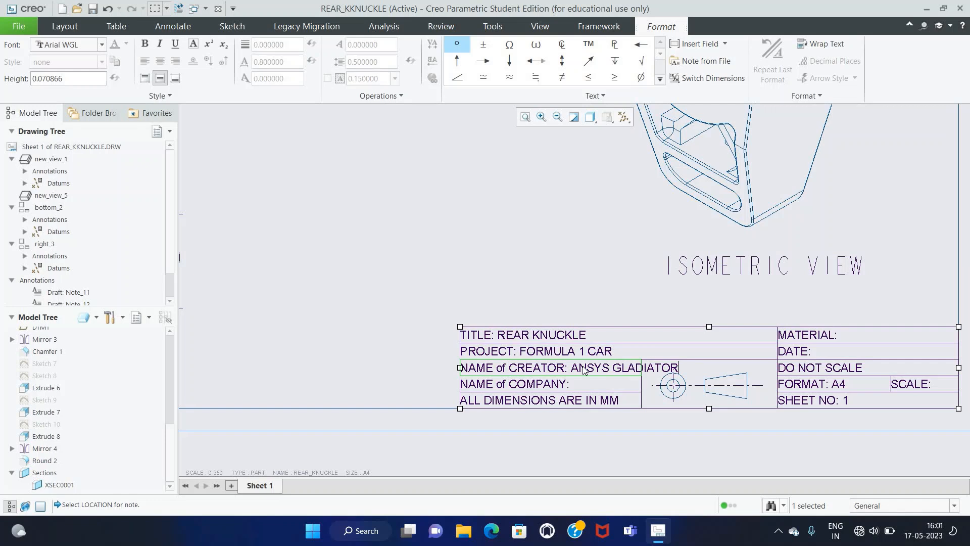
click(662, 302)
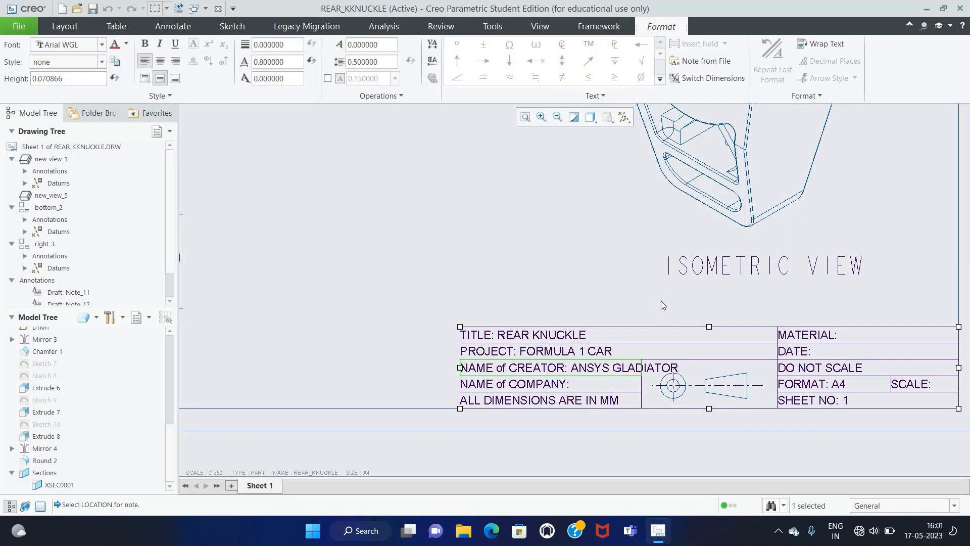
click(397, 373)
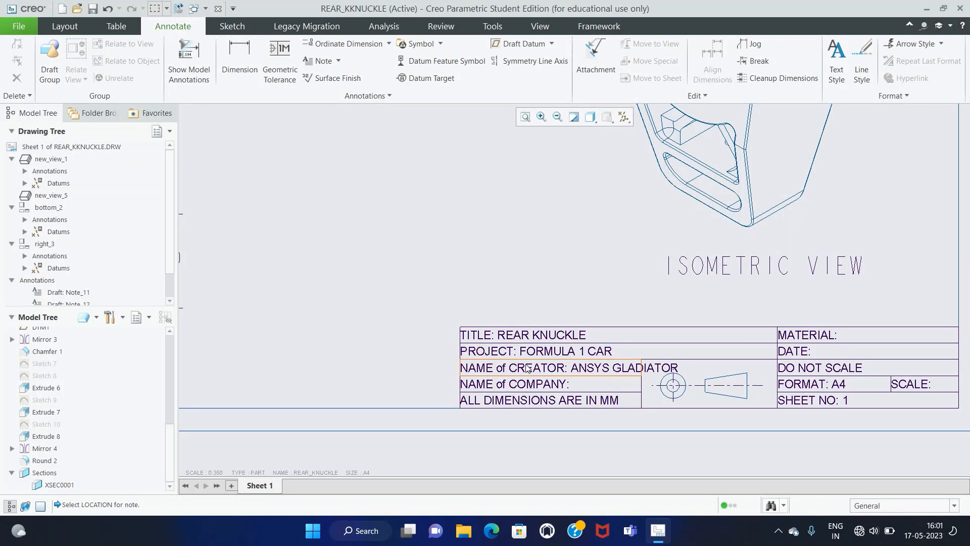
Open the height and width settings for the title block's first column and preview a width of 10 drawing units.
click(124, 28)
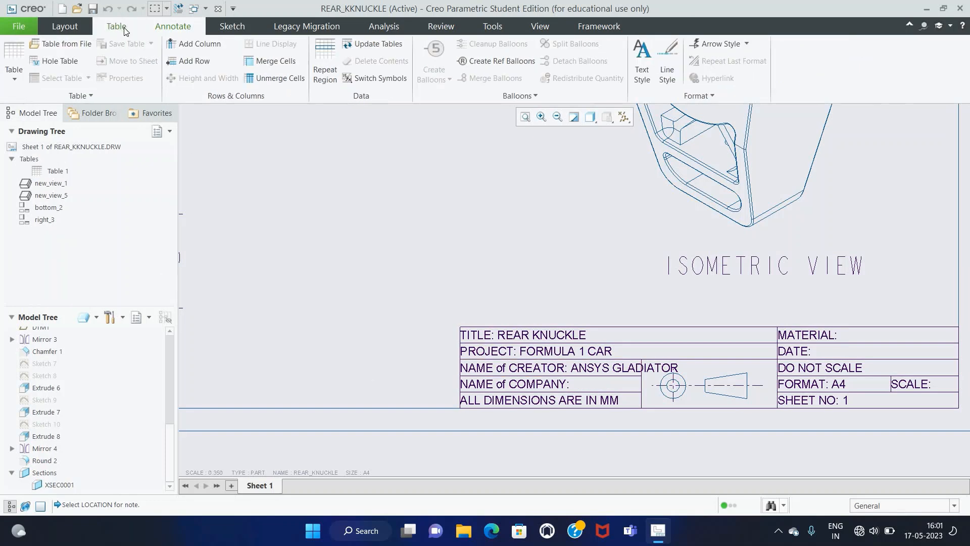
click(514, 374)
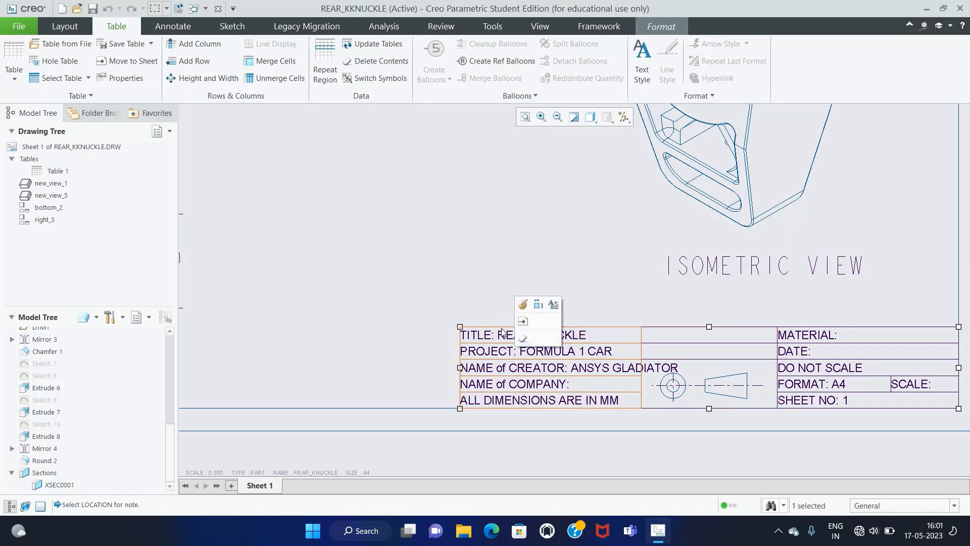
click(205, 78)
double_click(524, 291)
text(10)
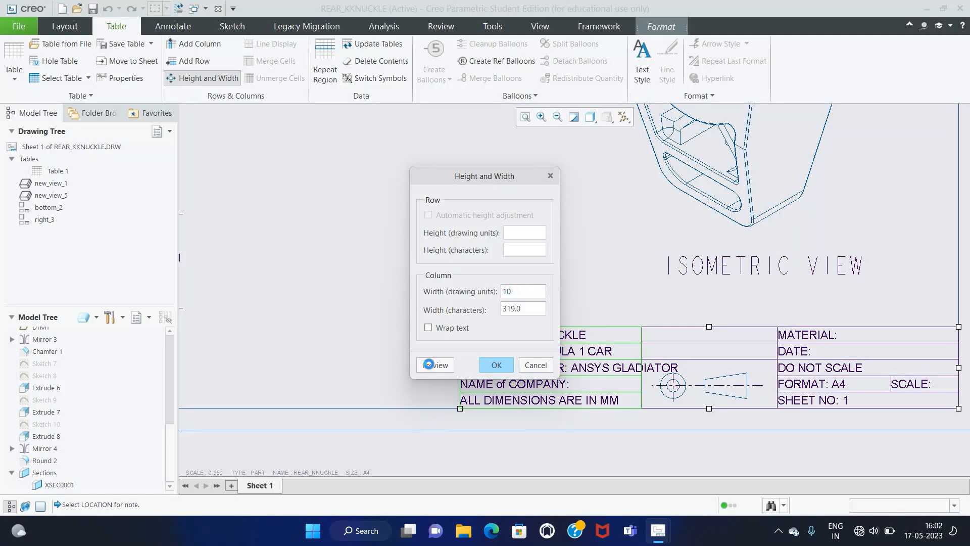
click(428, 364)
scroll(535, 392, down, 4)
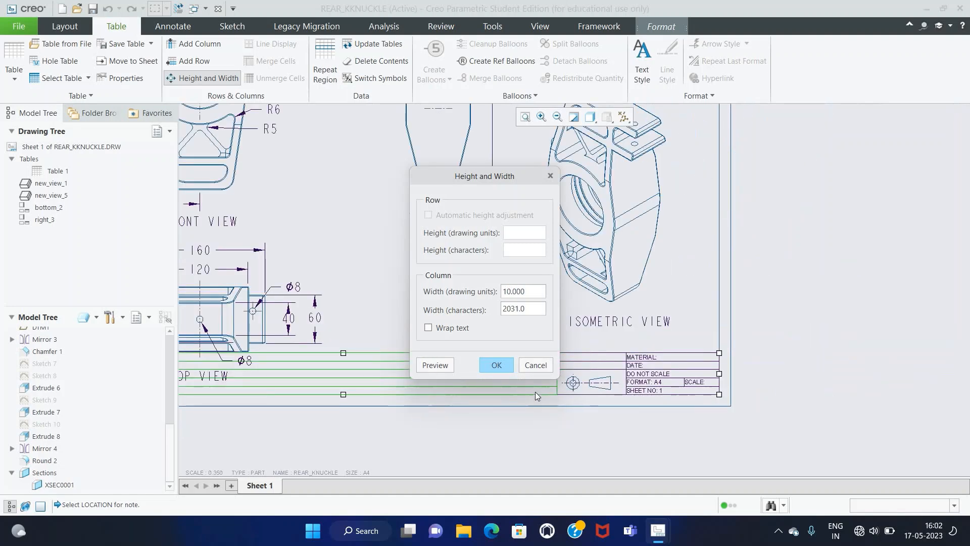
Try column widths of 1, 5 and 1.5 drawing units for the title block's first column, previewing each.
double_click(530, 293)
text(1)
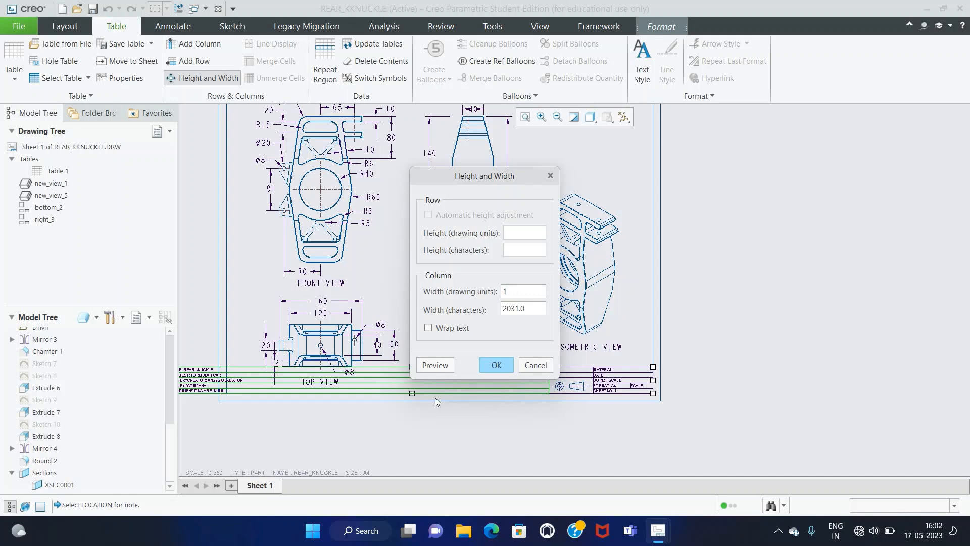
click(438, 362)
double_click(527, 289)
text(5)
click(439, 366)
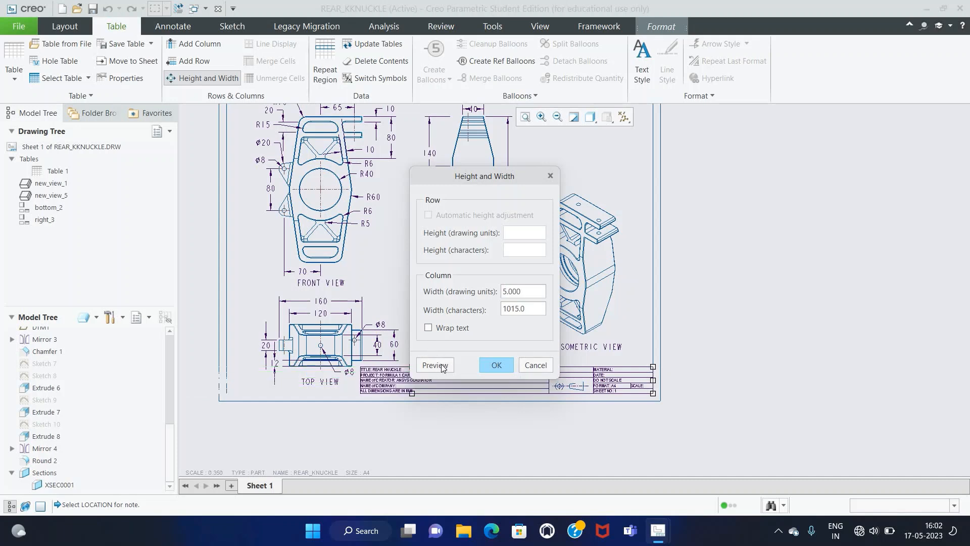
double_click(504, 292)
text(1.5)
click(440, 366)
Set the first column's width to 2 drawing units, preview it, and accept the change.
double_click(508, 292)
text(2)
click(438, 366)
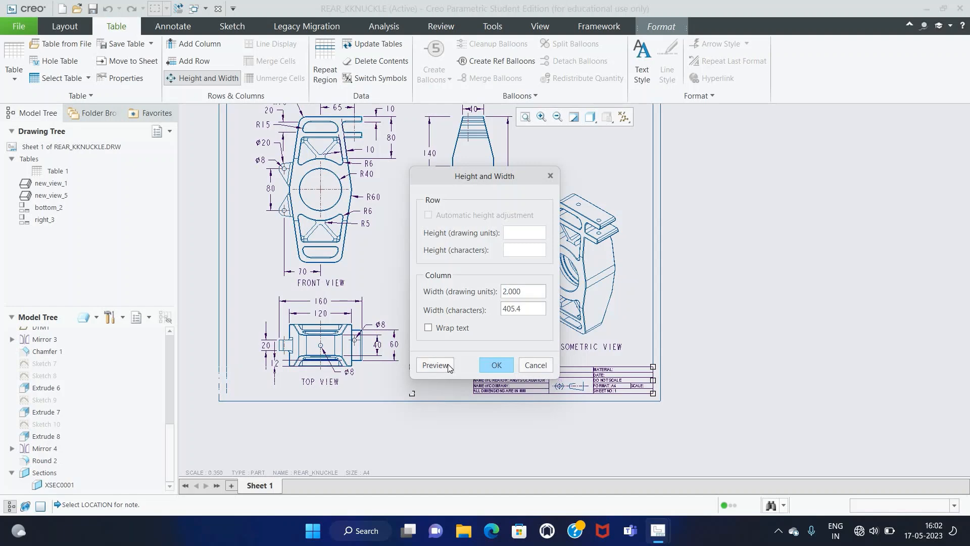
click(510, 366)
click(575, 417)
scroll(506, 383, down, 5)
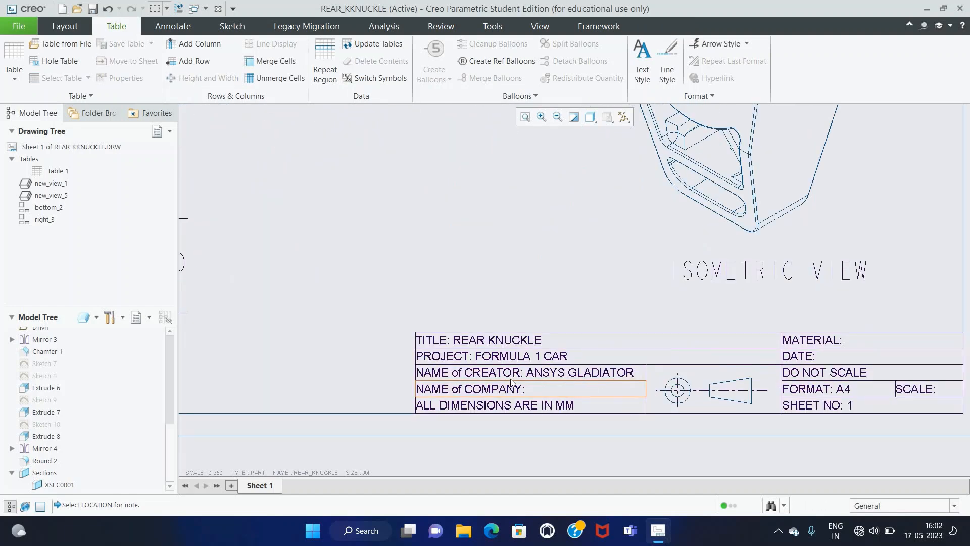
scroll(768, 386, up, 3)
scroll(789, 375, down, 2)
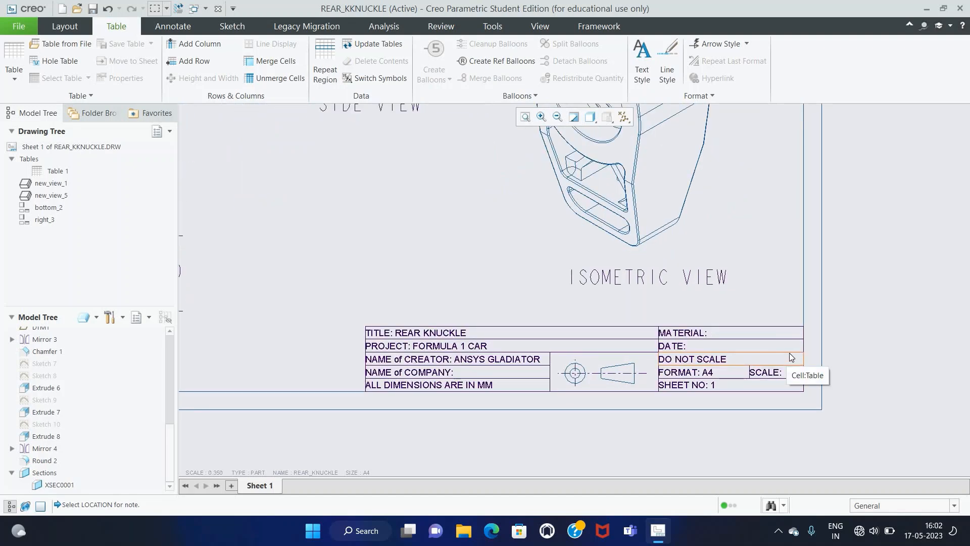
click(528, 119)
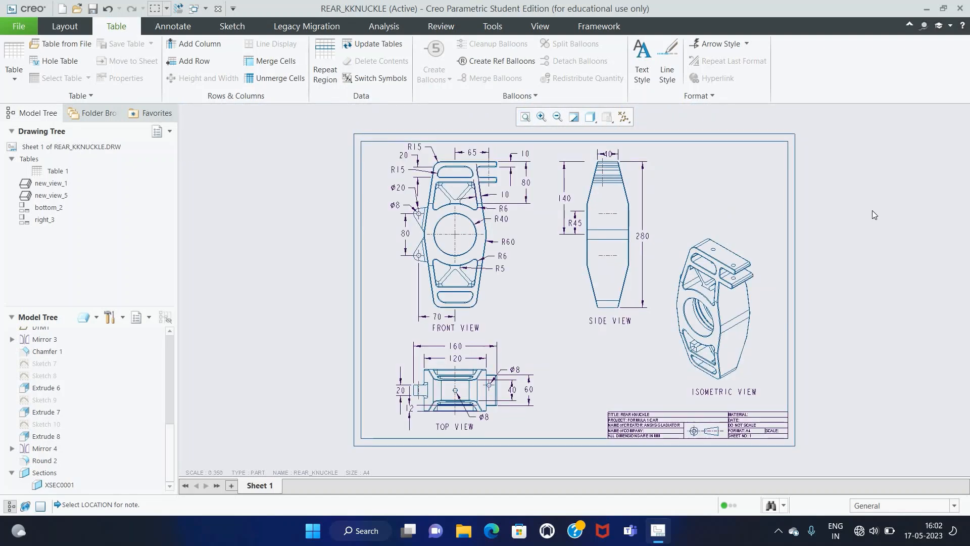